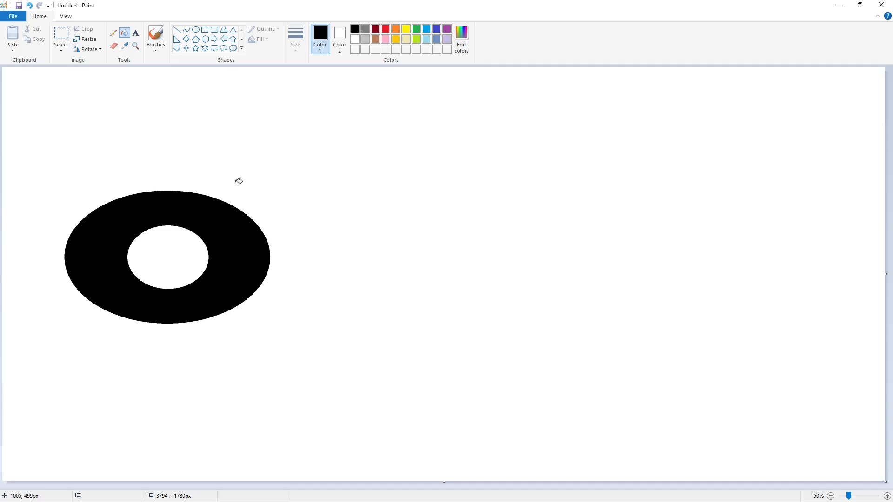
left_click(214, 29)
left_click_drag(281, 214, 339, 330)
left_click_drag(311, 214, 312, 211)
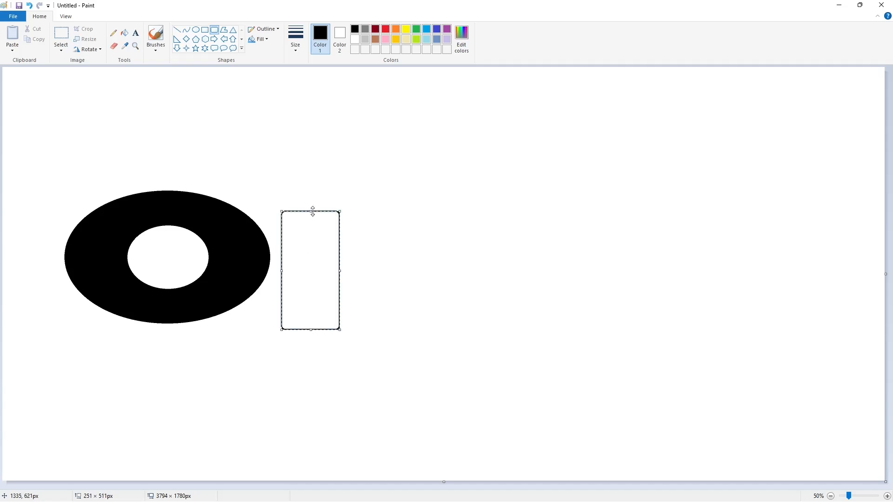
left_click_drag(340, 271, 338, 272)
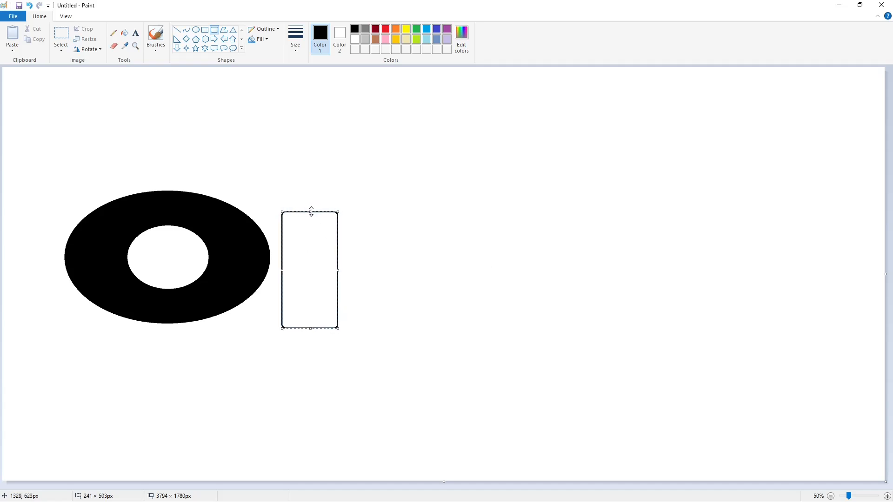
key("ctrl+z")
- Draw a black rectangle outline about 1013 × 503 px just to the right of the black O
left_click(205, 30)
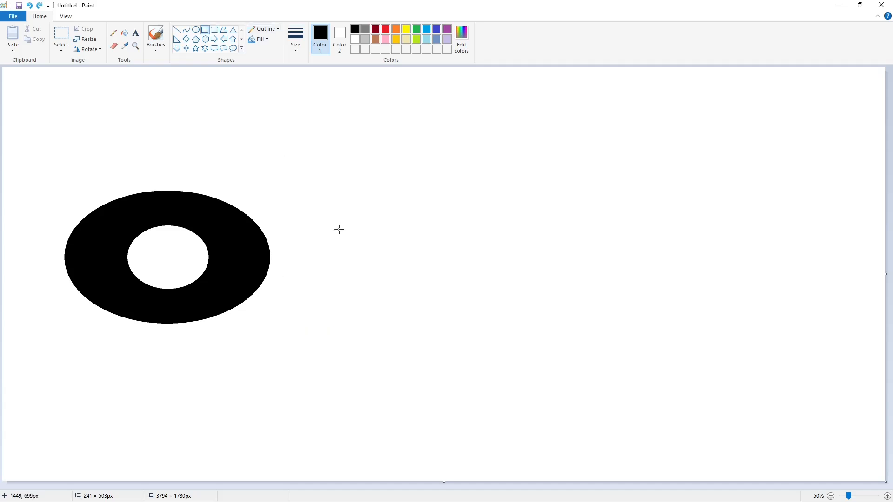
left_click_drag(280, 211, 517, 329)
left_click_drag(397, 211, 400, 212)
left_click_drag(282, 271, 282, 271)
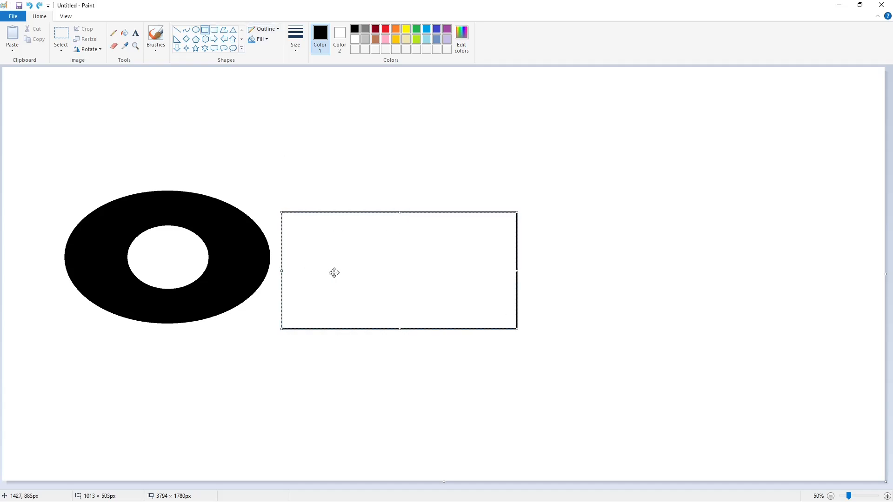
left_click_drag(401, 329, 403, 329)
left_click(439, 385)
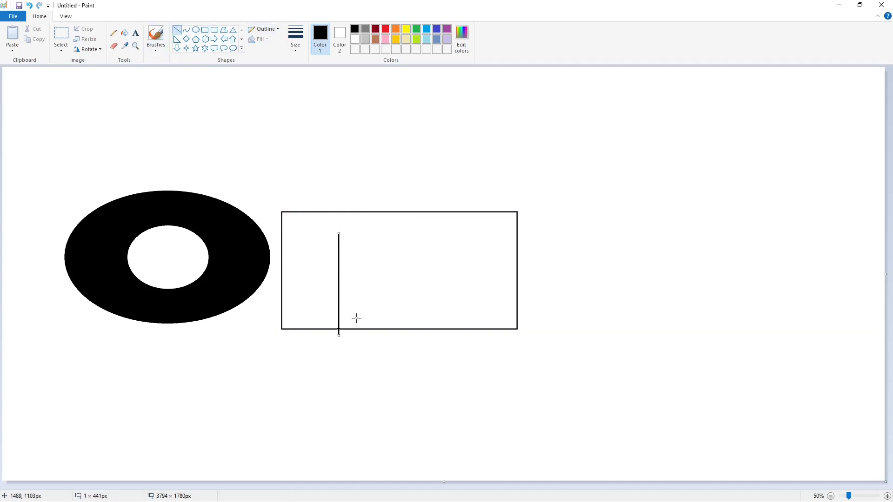
- Draw a vertical line about 441 px long crossing the rectangle's lower edge and a small ellipse about 123 × 105 px beside it
left_click(391, 285)
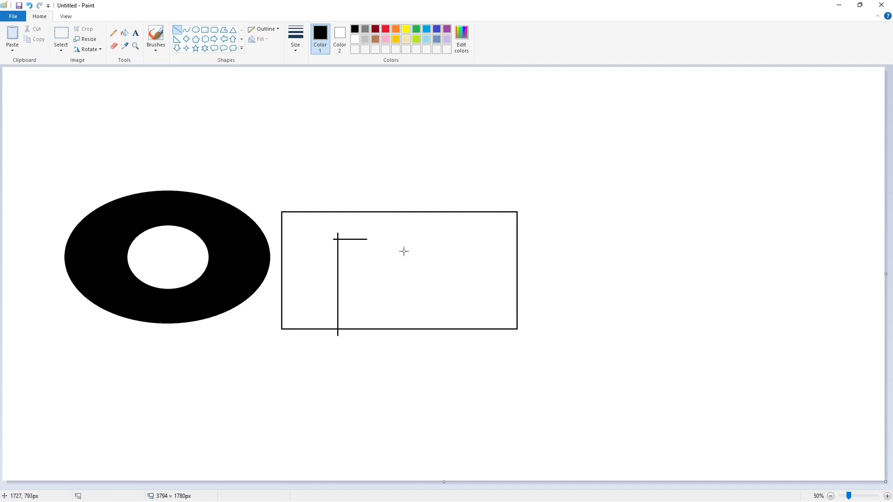
left_click(196, 30)
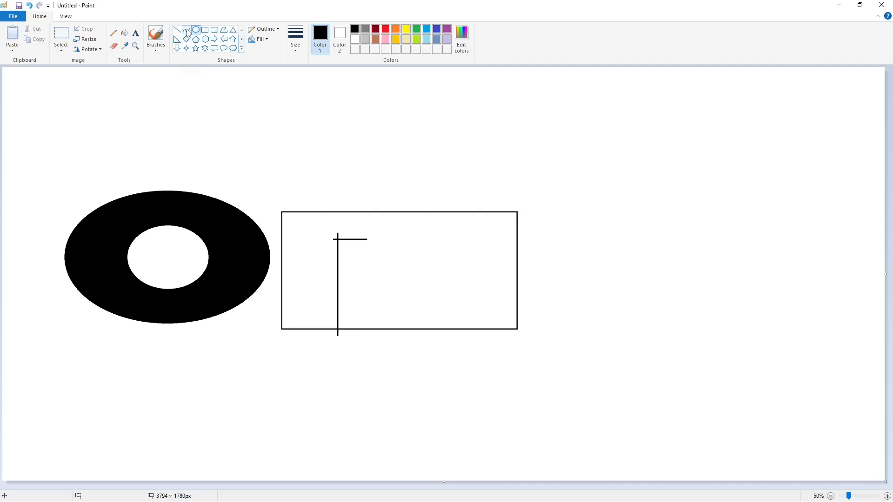
left_click_drag(354, 240, 383, 263)
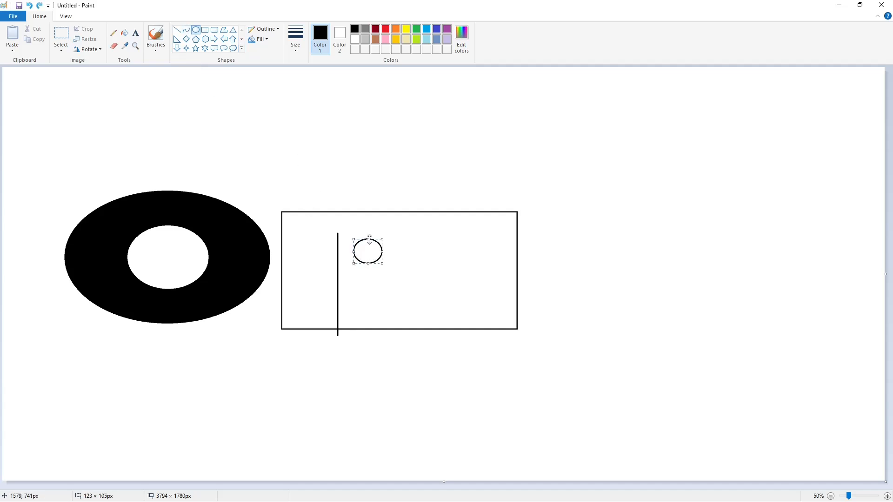
left_click(470, 250)
- Draw two horizontal lines from the small ellipse's top and bottom, extending left across the vertical line
left_click(888, 496)
left_click_drag(412, 486, 552, 487)
left_click(177, 30)
left_click_drag(333, 203, 445, 203)
left_click(521, 247)
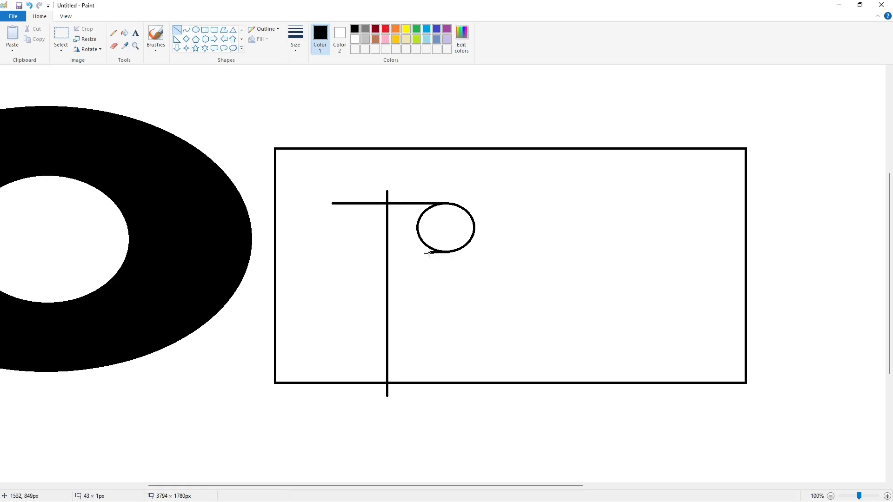
left_click_drag(429, 254, 373, 252)
- Erase the left half of the small ellipse with white so its right half forms the counter's rounded end
left_click(355, 39)
left_click_drag(446, 208, 409, 209)
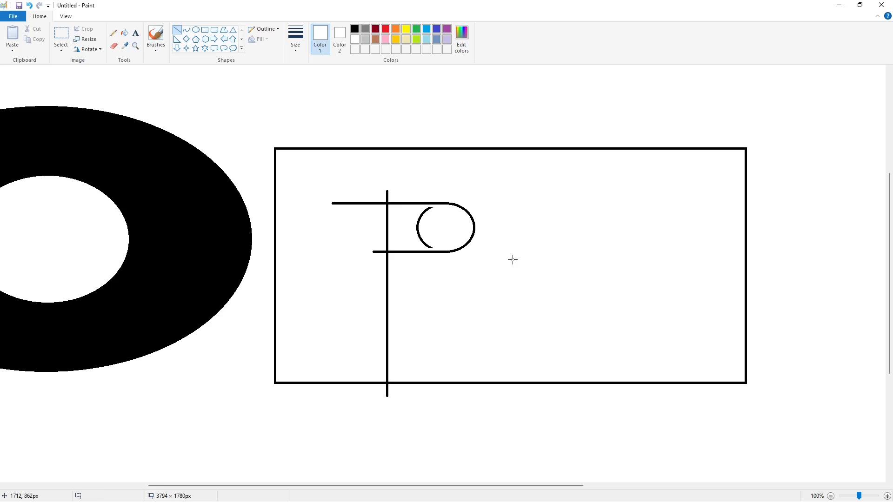
left_click(125, 33)
left_click(418, 234)
- Draw a black diagonal leg line from the counter's lower line down past the rectangle's bottom edge
left_click(831, 496)
left_click(177, 30)
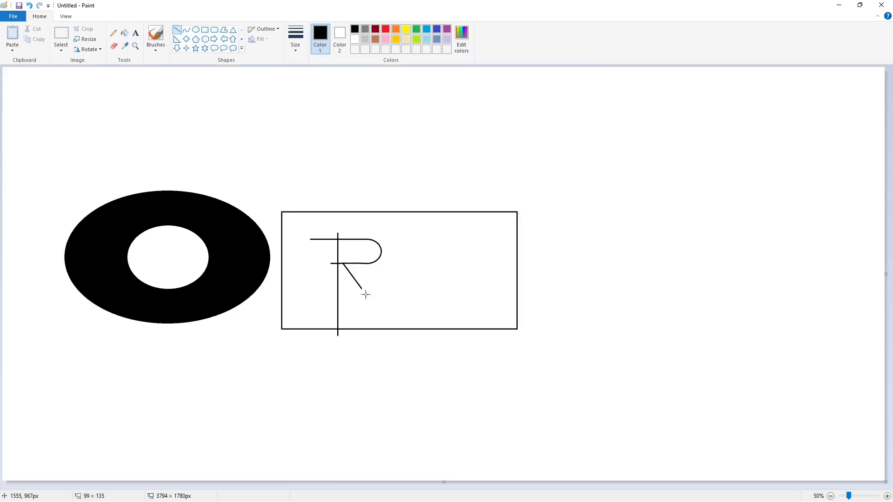
left_click_drag(366, 294, 389, 342)
- Draw an ellipse about 325 × 283 px touching the rectangle's top edge, and a second diagonal leg line from its bottom past the rectangle
left_click(195, 29)
left_click_drag(379, 215, 440, 277)
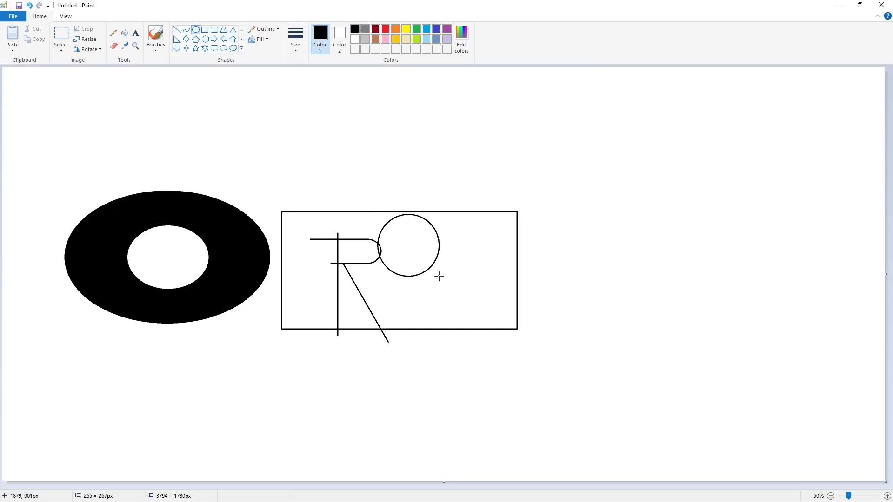
left_click_drag(377, 245, 373, 246)
left_click_drag(407, 277, 408, 278)
left_click_drag(406, 214, 406, 212)
left_click_drag(374, 245, 364, 245)
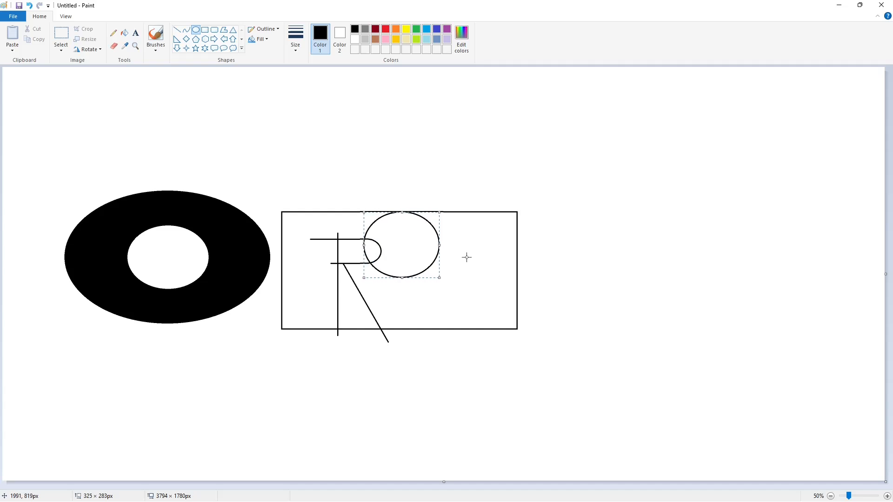
left_click_drag(404, 224, 405, 224)
left_click(499, 273)
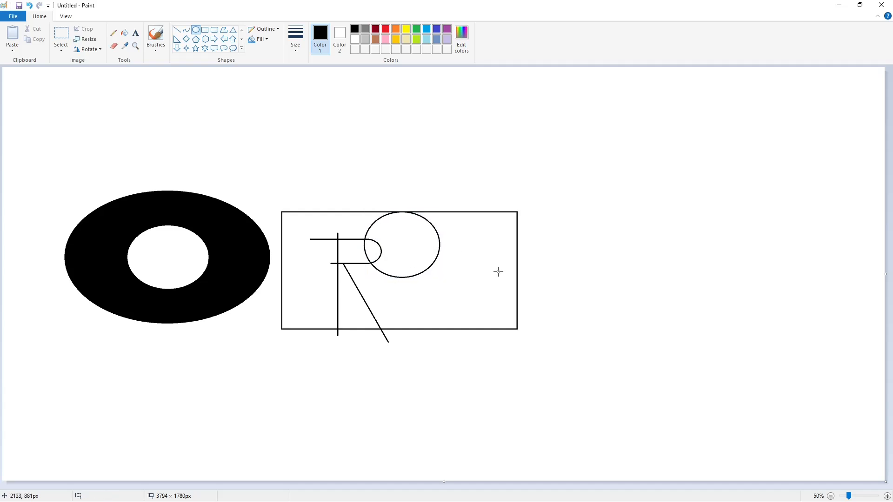
left_click_drag(408, 277, 453, 339)
left_click(637, 385)
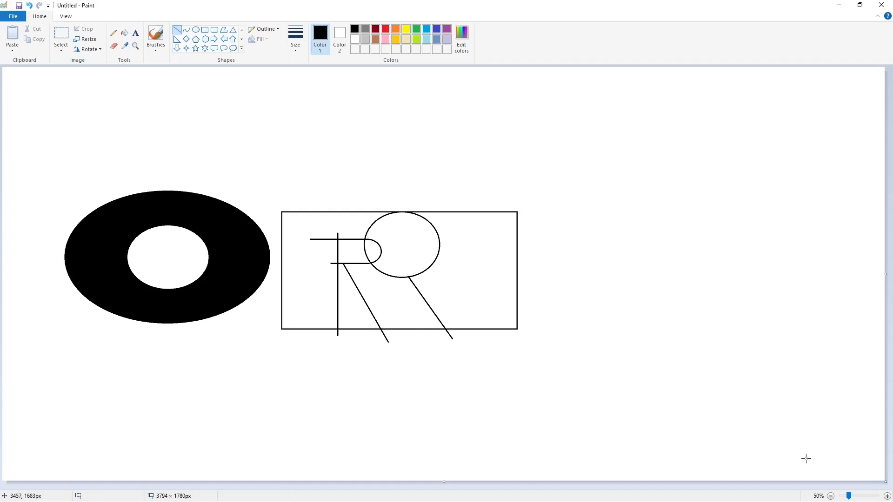
- Trace the large ellipse exactly with a purple ellipse about 325 × 283 px
left_click(888, 496)
left_click_drag(393, 487, 555, 471)
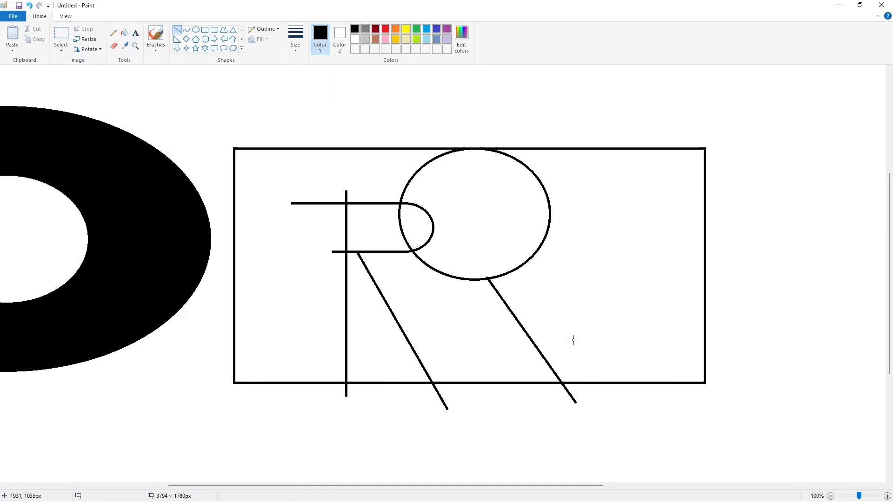
left_click(447, 29)
left_click_drag(409, 171, 504, 255)
key("ctrl+z")
left_click(195, 30)
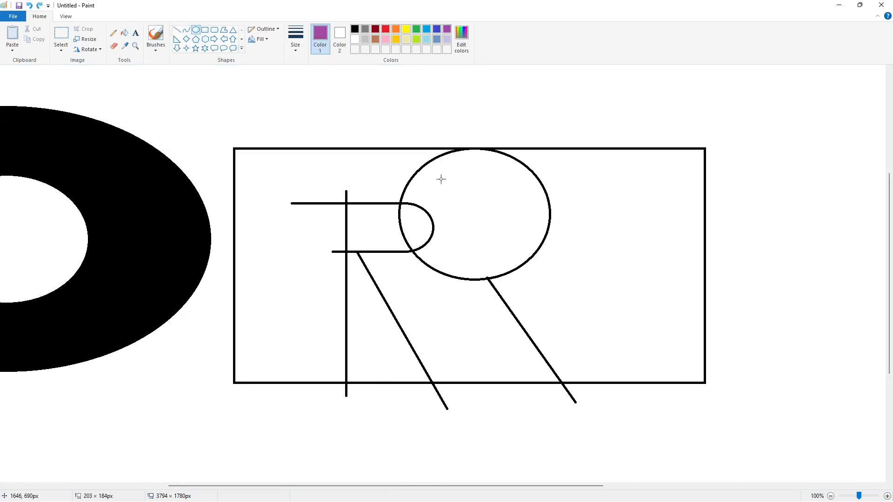
left_click_drag(425, 164, 532, 270)
left_click_drag(491, 223, 484, 207)
left_click_drag(477, 253, 477, 280)
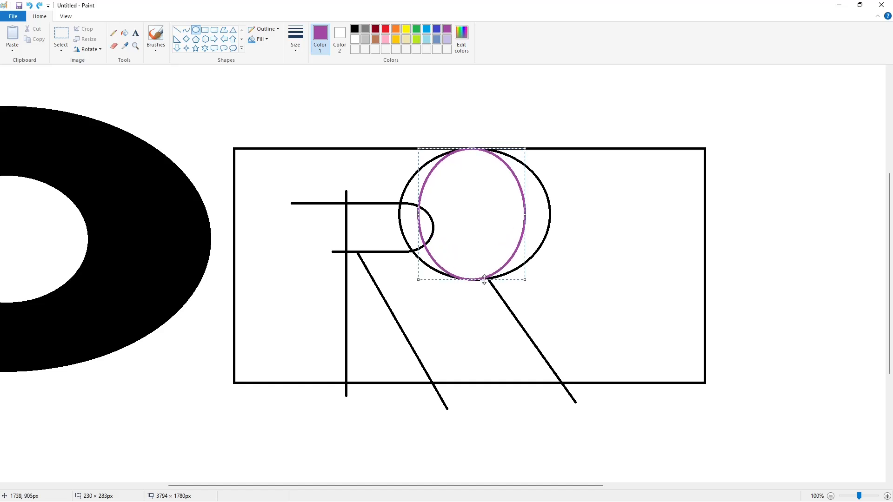
left_click_drag(525, 214, 550, 214)
left_click_drag(420, 215, 399, 214)
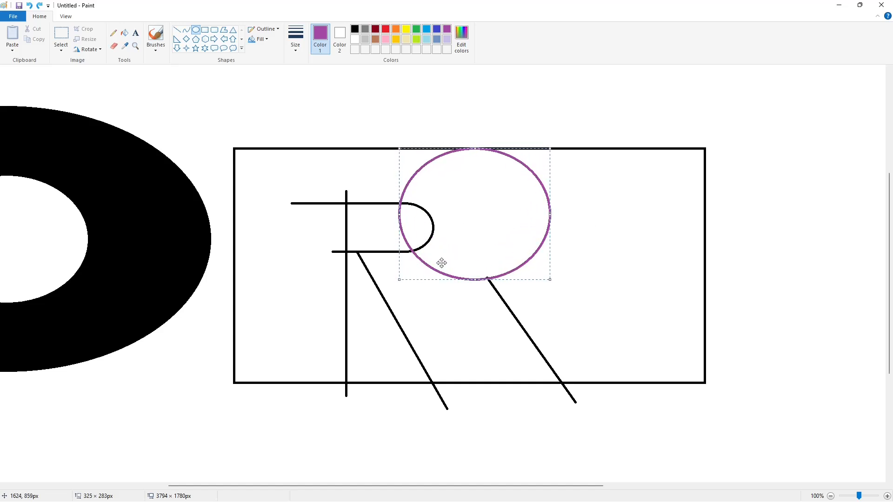
left_click(374, 144)
- Erase a gap in the rectangle's bottom edge beyond the outer leg and fill the surplus right part of the outline white
left_click(114, 45)
left_click_drag(584, 380, 585, 385)
left_click(124, 33)
left_click(355, 39)
left_click(618, 149)
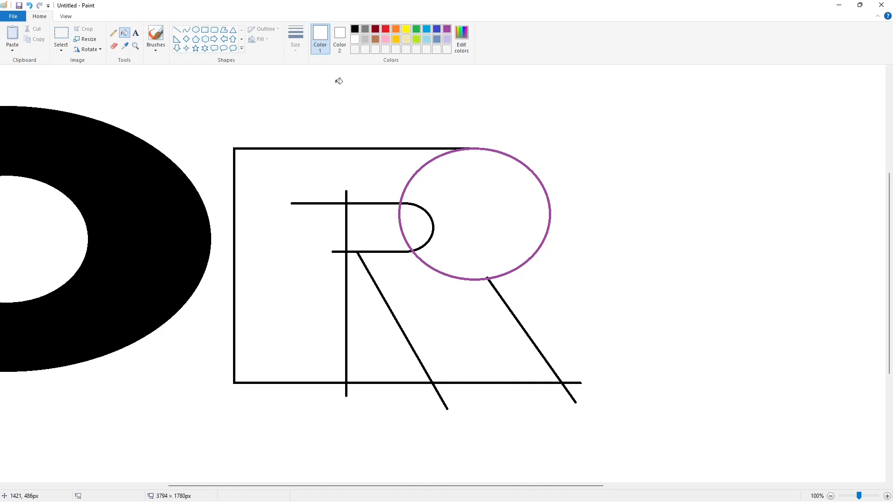
- Patch the counter's upper edge with a black line about 39 px long and fill the R's body areas black
left_click(177, 30)
left_click_drag(404, 204, 387, 204)
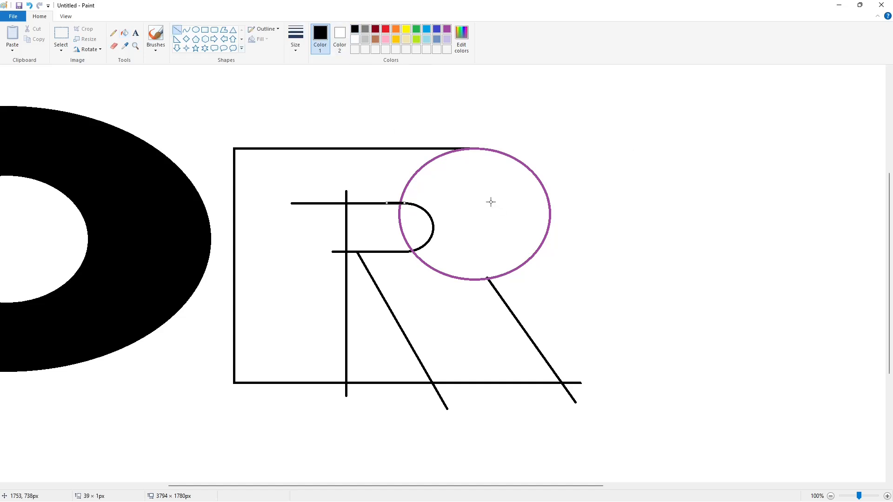
left_click(125, 35)
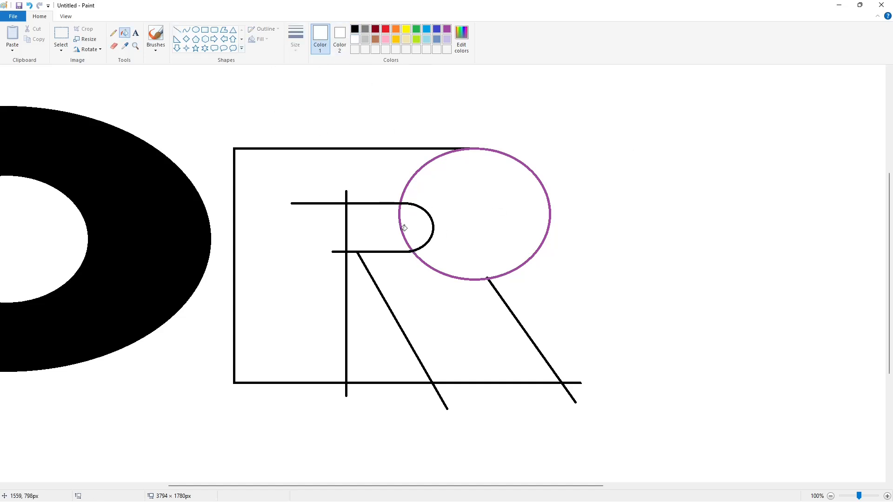
left_click(356, 29)
left_click(448, 153)
left_click(487, 209)
left_click(321, 233)
left_click(465, 316)
- Fill the short black bar between the R's stem and diagonal leg, just below the counter, with white
left_click(355, 40)
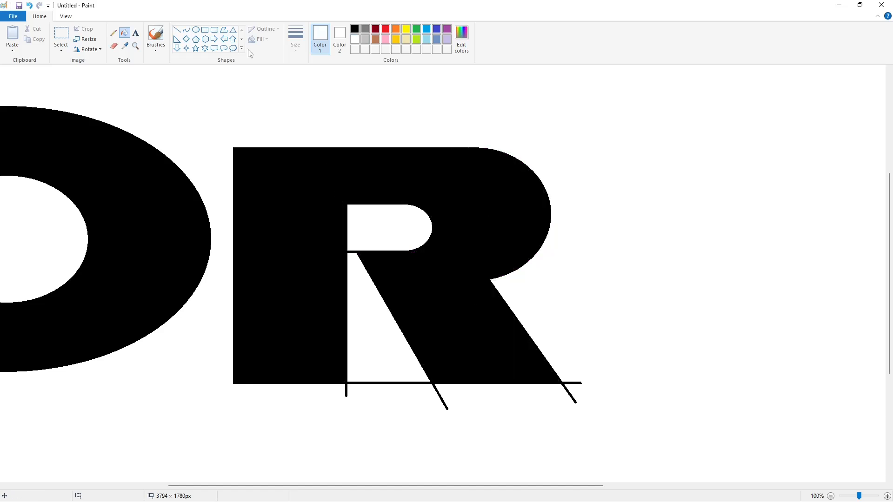
left_click(177, 30)
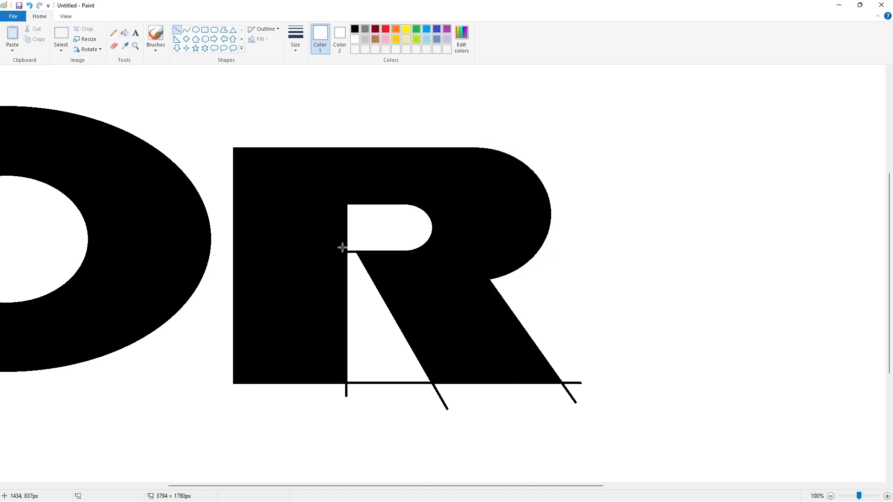
left_click(125, 33)
left_click(353, 252)
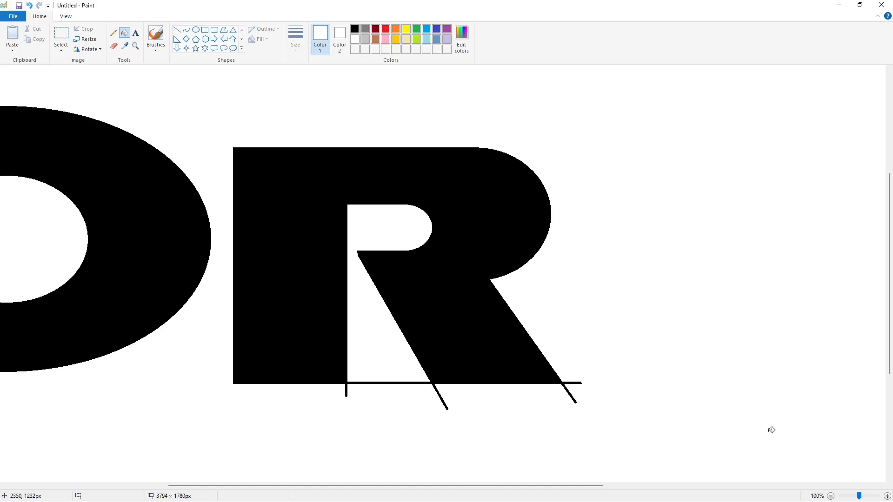
- Recolour the R lavender and draw a small black circle about 35 × 33 px above its upper-left corner
left_click(831, 497)
left_click(307, 279)
left_click(355, 29)
left_click(195, 29)
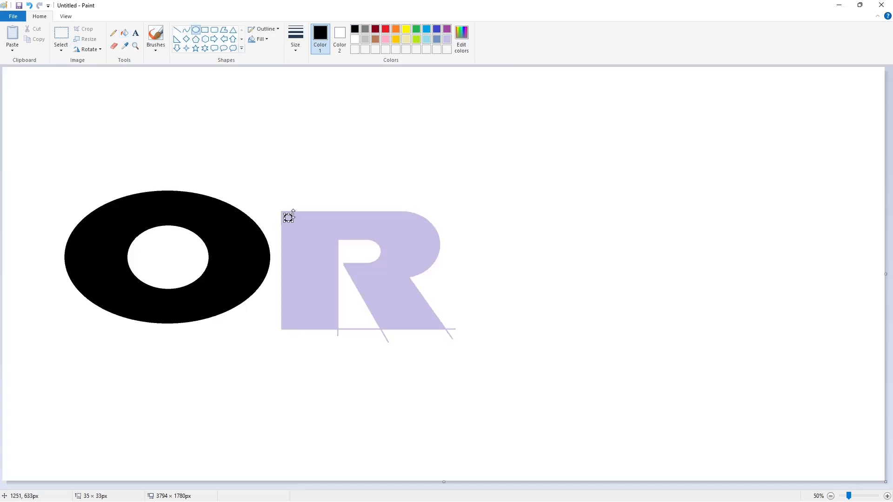
- Copy the small circle and paste it over the R's upper-left corner with Transparent selection enabled
left_click(61, 35)
left_click_drag(318, 162, 318, 207)
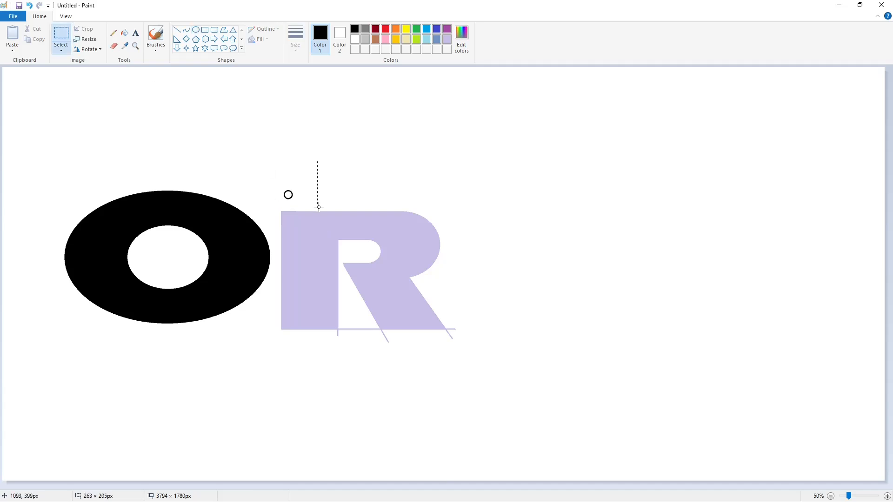
left_click(887, 497)
left_click_drag(426, 486, 553, 486)
key("ctrl+v")
left_click_drag(68, 139, 337, 269)
left_click(60, 50)
left_click(88, 134)
- Nudge the pasted circle up and left until it touches both edges of the R's upper-left corner
key("Up")
key("Up")
key("Up")
key("Up")
key("Up")
key("Left")
key("Left")
key("Left")
key("Left")
key("Left")
key("Left")
key("Left")
key("Left")
key("Left")
key("Left")
- Round the R's upper-left corner by filling the area outside the circle white and the circle lavender
left_click(125, 33)
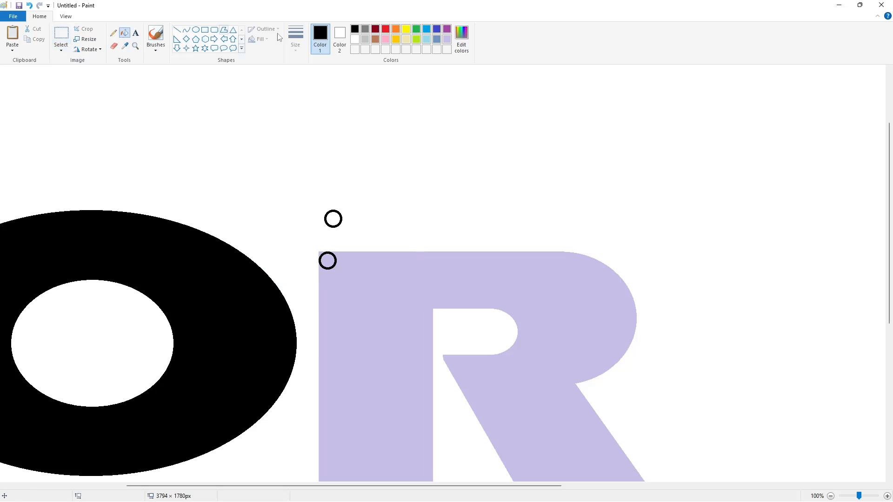
left_click(355, 39)
left_click(336, 261)
left_click(831, 496)
left_click(888, 496)
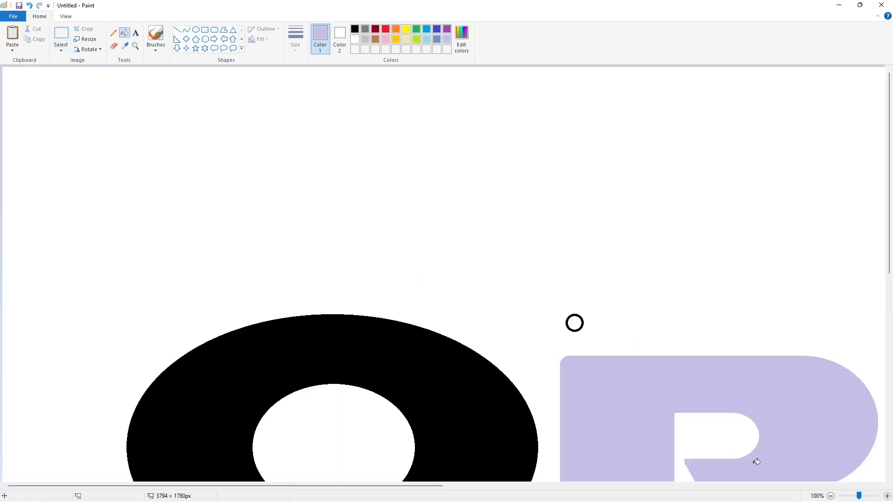
scroll(754, 461, "down", 2)
left_click_drag(407, 486, 586, 486)
key("ctrl+v")
left_click_drag(110, 116, 251, 353)
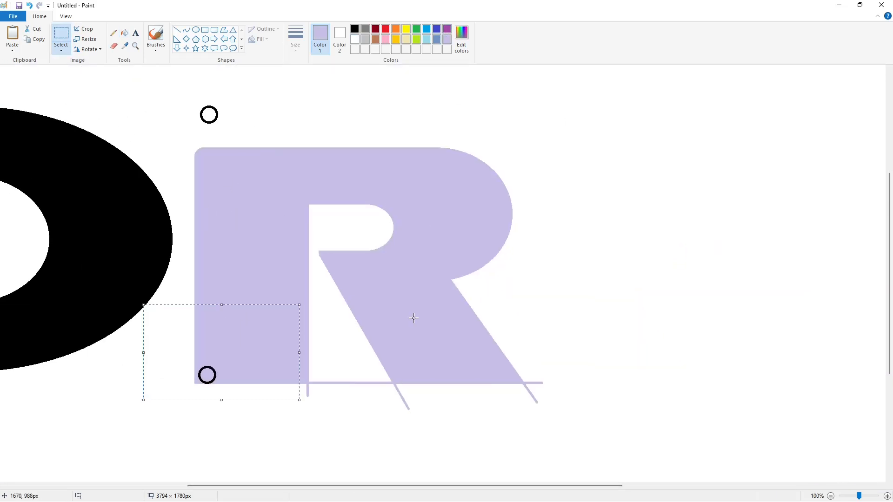
key("Left")
key("Left")
key("Left")
key("Left")
key("Left")
key("Left")
key("Left")
key("Delete")
- Fill the R with purple
left_click(125, 33)
left_click(448, 29)
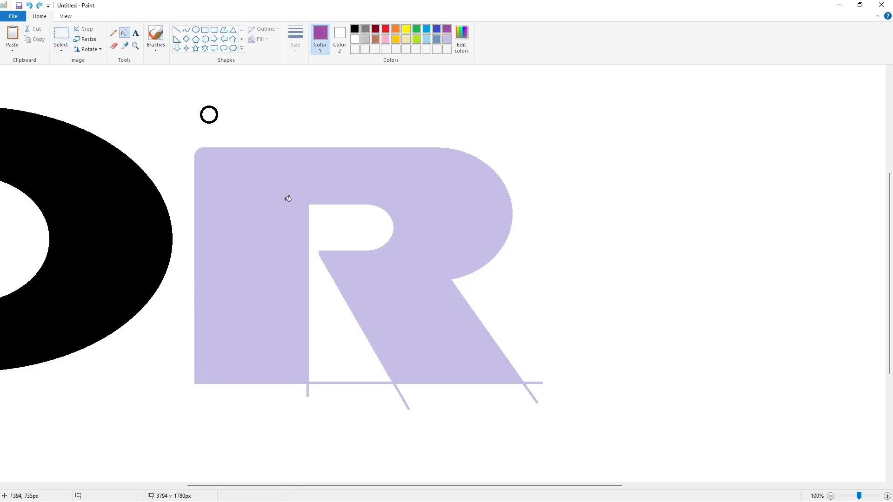
left_click(266, 210)
- Paste a copy of the small circle and align it inside the lower-left corner of the R's stem
key("ctrl+v")
left_click_drag(37, 118, 182, 355)
key("Left")
key("Left")
key("Left")
key("Left")
key("Left")
key("Left")
key("Left")
key("Left")
key("Left")
key("Left")
key("Left")
key("Left")
key("Left")
key("Left")
key("Left")
left_click(409, 348)
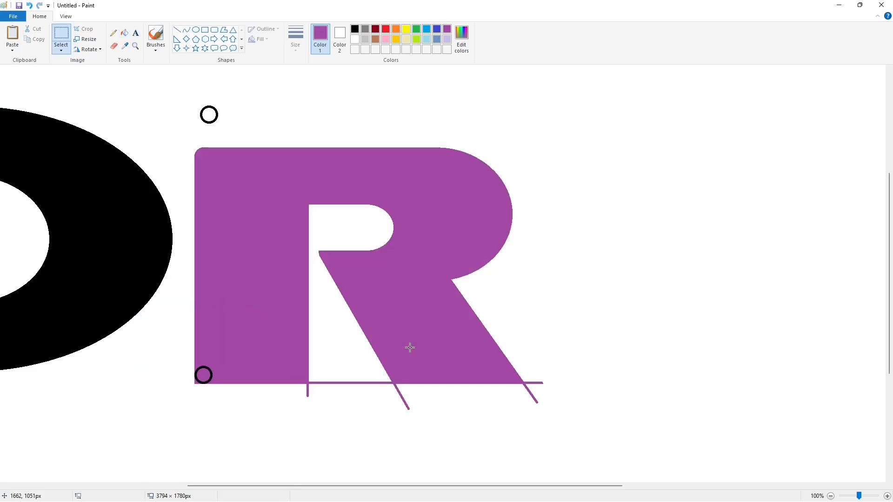
- Paste another small circle and align it inside the lower-right corner of the R's stem
key("ctrl+v")
left_click_drag(98, 131, 328, 368)
key("Right")
key("Right")
key("Right")
key("Right")
key("Right")
key("Right")
key("Right")
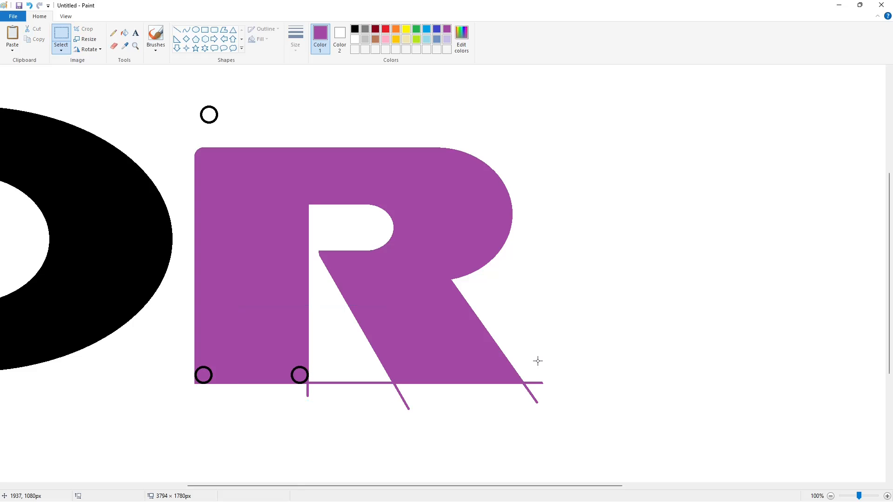
- Paste a copy of the small circle and align it inside the lower-left corner of the R's diagonal leg
key("ctrl+v")
left_click_drag(65, 135, 404, 373)
key("Left")
key("Left")
key("Left")
key("Left")
key("Left")
key("Left")
key("Left")
key("Left")
key("Left")
key("Left")
- Paste another small circle and align it inside the lower-right corner of the R's diagonal leg
key("ctrl+v")
left_click_drag(65, 135, 504, 372)
key("Right")
key("Right")
key("Right")
key("Right")
key("Right")
key("Right")
key("Right")
key("Right")
key("Right")
key("Right")
left_click(639, 367)
- Remove the leftover guide lines and corner tips around the R's leg by filling them with white
left_click(125, 33)
left_click(354, 40)
left_click(522, 382)
left_click(395, 385)
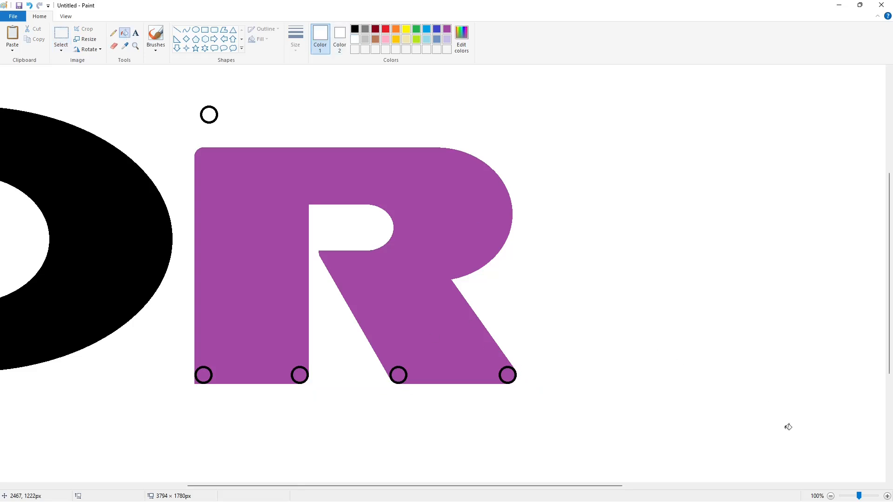
- Blend the corner circles into the R by filling it black, purple and finally black
left_click(830, 496)
left_click(417, 237)
left_click(447, 30)
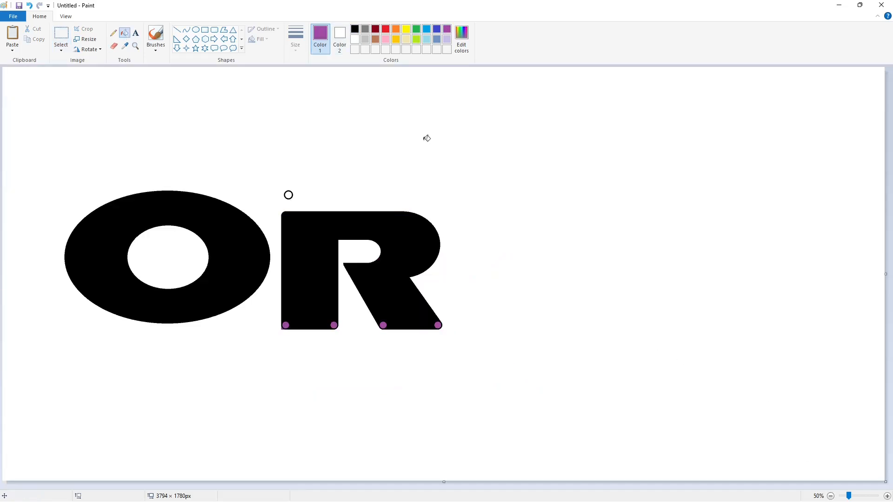
left_click(409, 237)
left_click(356, 29)
left_click(411, 239)
- Recolor the whole black R purple in preparation for rounding its counter
left_click(888, 497)
scroll(490, 420, "down", 4)
left_click_drag(326, 486, 483, 486)
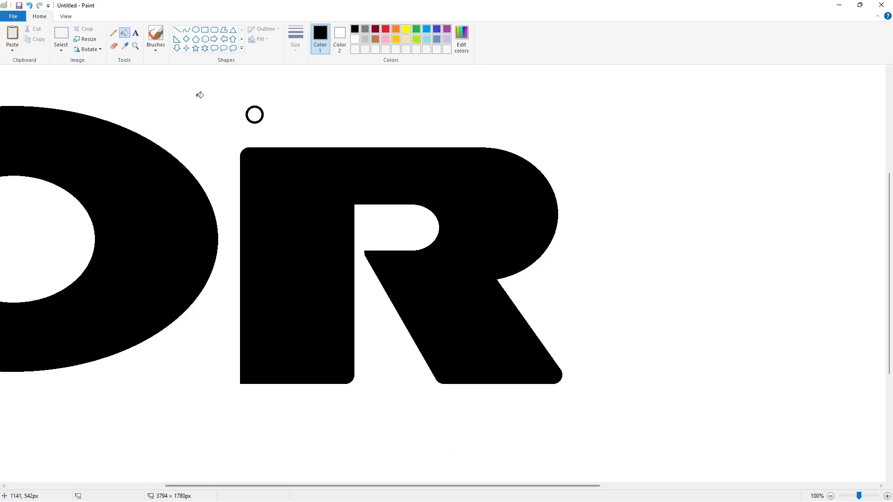
left_click(447, 29)
left_click(301, 246)
- Paste a copy of the small circle and align it inside the upper-left corner of the R's counter
key("ctrl+v")
left_click_drag(60, 103, 361, 192)
key("Left")
key("Left")
key("Left")
key("Left")
key("Left")
key("Left")
key("Up")
key("Up")
key("Up")
key("Up")
key("Up")
key("Up")
key("Up")
key("Up")
key("Up")
key("Up")
key("Up")
key("Up")
key("Up")
key("Up")
key("Up")
key("Up")
key("Up")
key("Up")
key("Up")
key("Up")
key("Up")
key("Up")
key("Up")
key("Up")
key("Up")
key("Up")
key("Up")
key("Up")
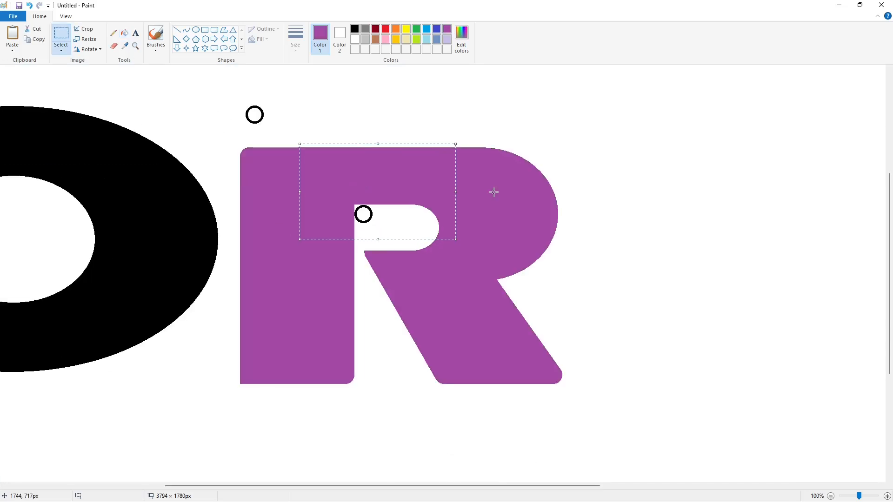
- Round the counter's upper-left corner by filling the circle's outline white, and fill the R with black
left_click(124, 33)
left_click(354, 40)
left_click(371, 213)
left_click(355, 30)
left_click(477, 189)
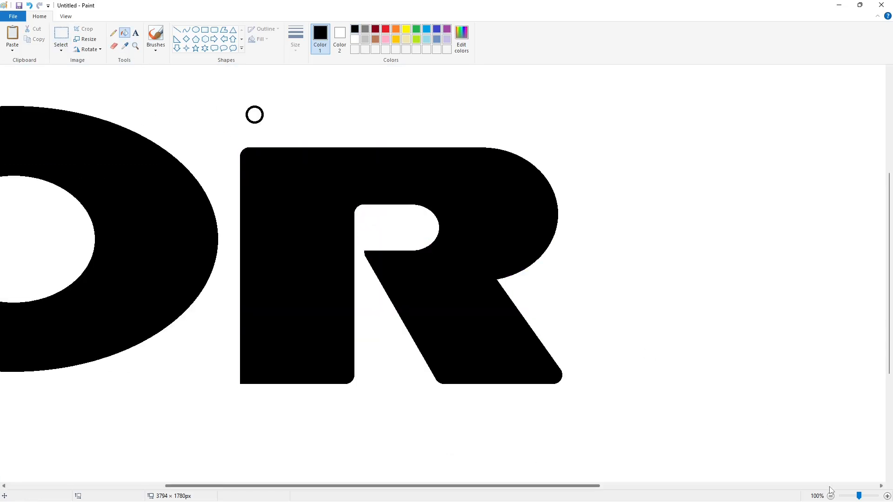
- Draw a rectangle about 525 px tall beside the R for the letter E, and narrow it to nearly square
left_click(831, 497)
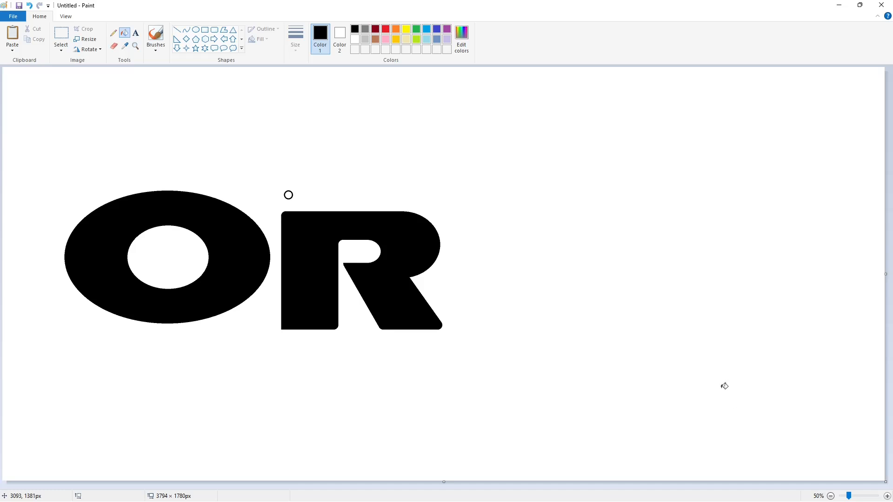
left_click(205, 31)
left_click_drag(443, 191, 639, 313)
left_click_drag(506, 271, 513, 272)
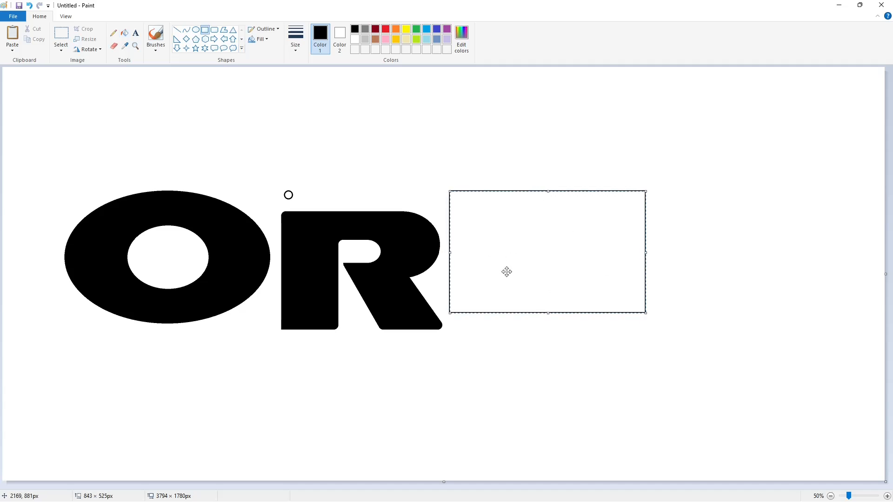
left_click_drag(644, 252, 592, 268)
left_click(648, 289)
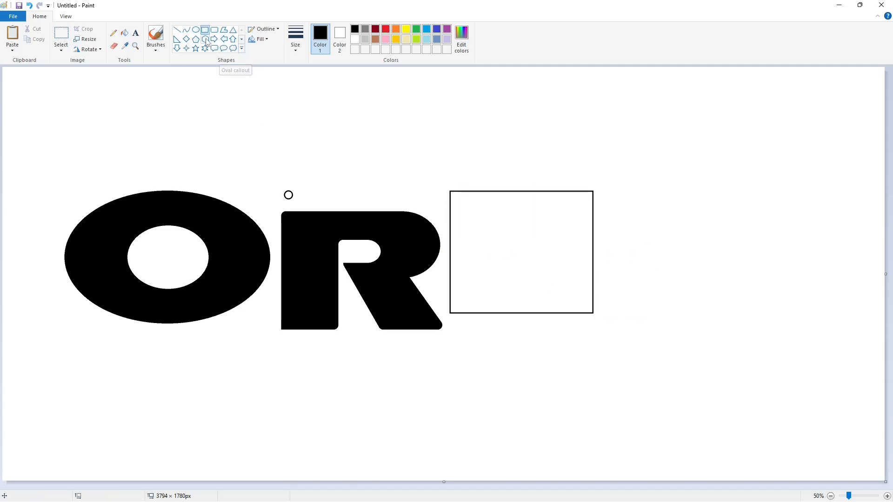
- Draw a vertical line inside the rectangle for the E's stem and a horizontal box about 383 × 125 px crossing it for the middle arm
left_click(178, 30)
left_click_drag(514, 201, 513, 299)
left_click(205, 30)
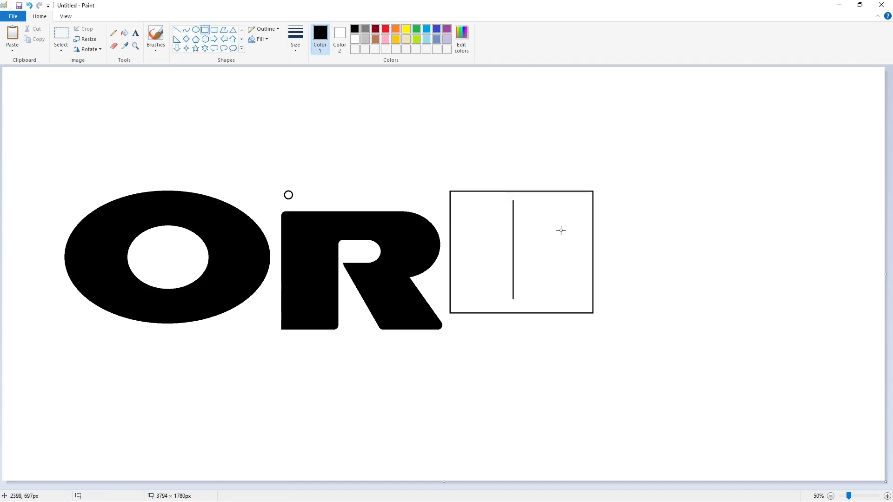
left_click_drag(576, 237, 486, 268)
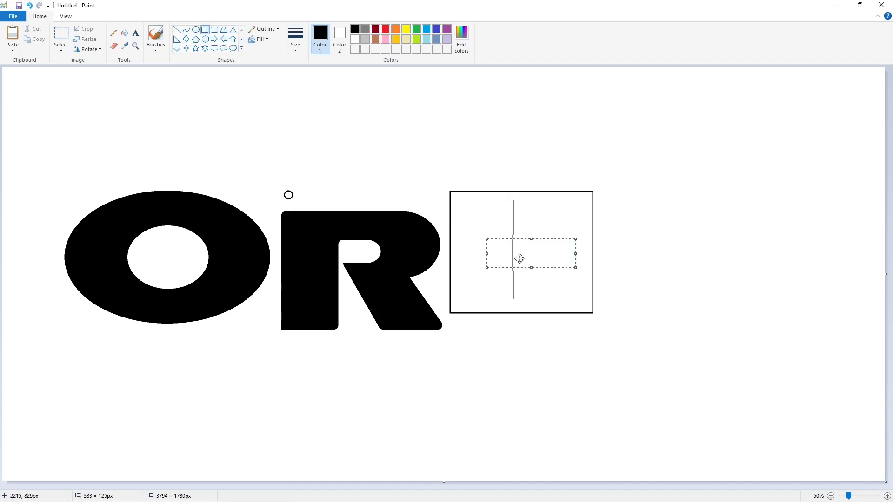
left_click(659, 256)
- Draw a horizontal line about 529 px long above the middle arm, reaching the outer rectangle's right edge
left_click_drag(575, 224, 469, 222)
key("Up")
key("Up")
key("Up")
key("Up")
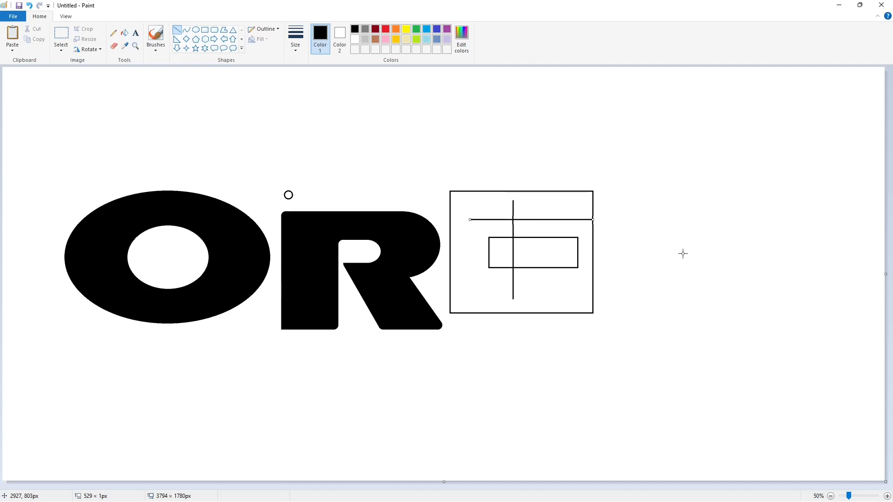
left_click(681, 254)
- Add a second horizontal line below the middle arm, reaching the outer rectangle's right edge
key("Up")
key("Up")
key("Up")
key("Up")
key("Up")
key("Up")
key("Up")
key("Up")
left_click(697, 293)
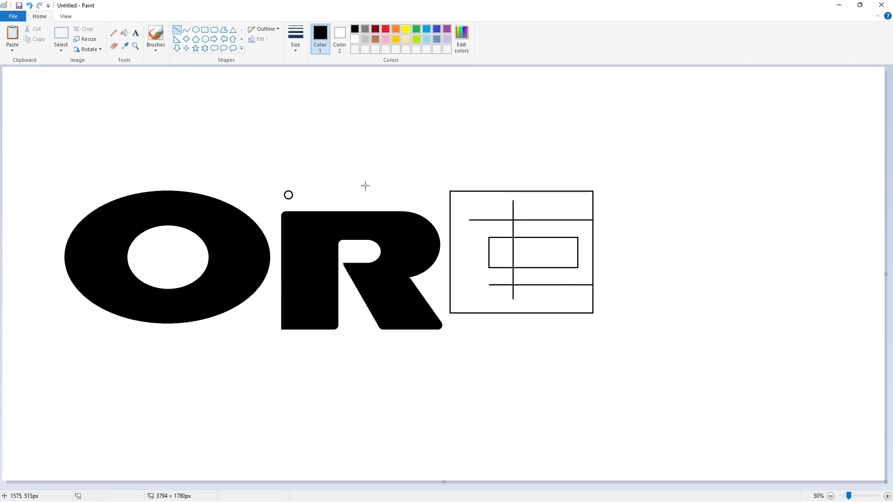
- Fill the E's stem, outer arms and middle arm with black
left_click(124, 33)
left_click(474, 242)
left_click(501, 252)
left_click(561, 253)
- Recolor the black E purple
left_click(888, 496)
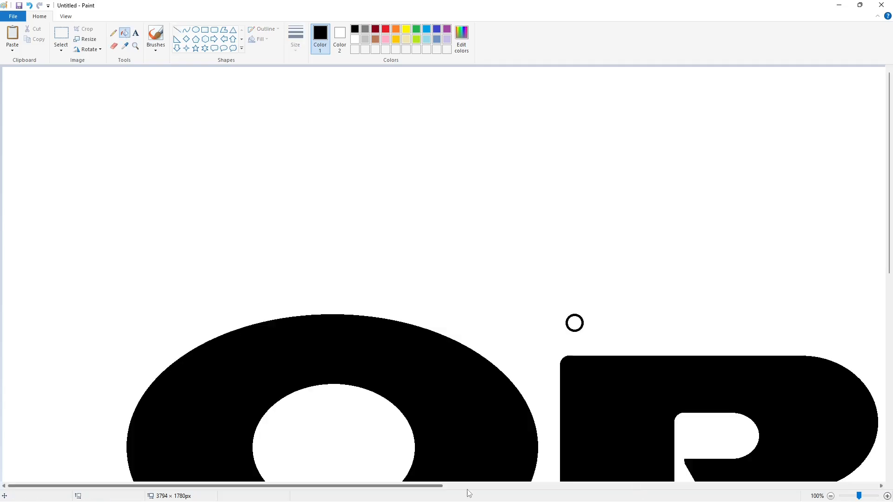
left_click_drag(405, 486, 704, 486)
left_click(447, 29)
scroll(377, 333, "down", 3)
left_click(377, 333)
- Align a copy of the small circle inside the E's upper-left corner
left_click(61, 35)
left_click_drag(233, 148, 389, 243)
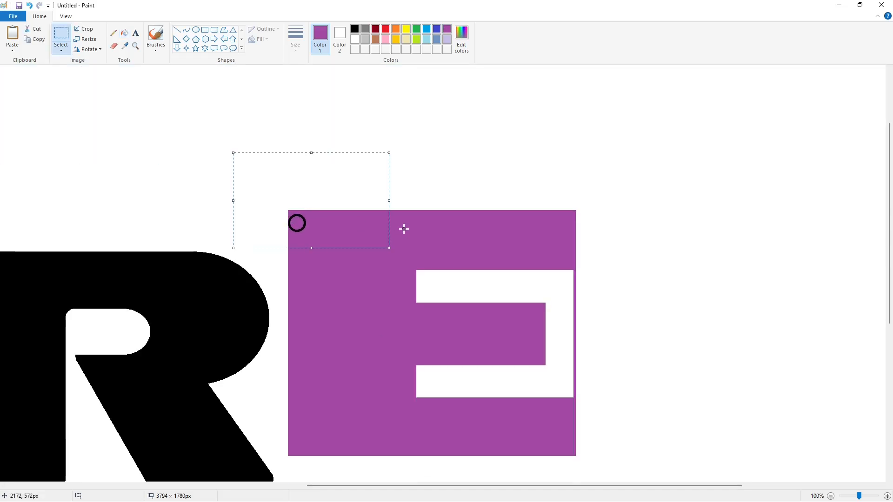
key("Down")
key("Down")
- Paste two small circles and align them inside the upper-right and lower-right corners of the E's top arm
key("ctrl+v")
left_click_drag(66, 137, 566, 219)
key("Right")
key("Right")
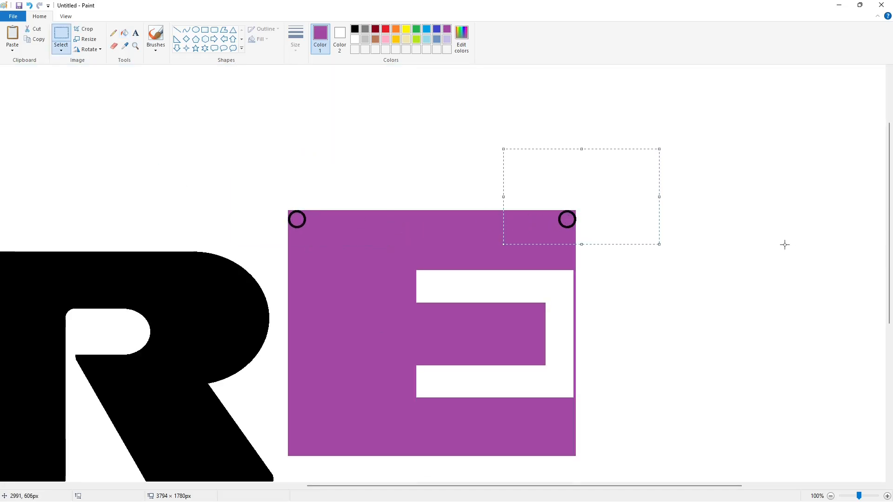
key("ctrl+v")
left_click_drag(66, 138, 565, 261)
key("Right")
key("Right")
- Paste two small circles into the inner corners of the E's upper notch, next to the stem
key("ctrl+v")
left_click_drag(66, 137, 425, 280)
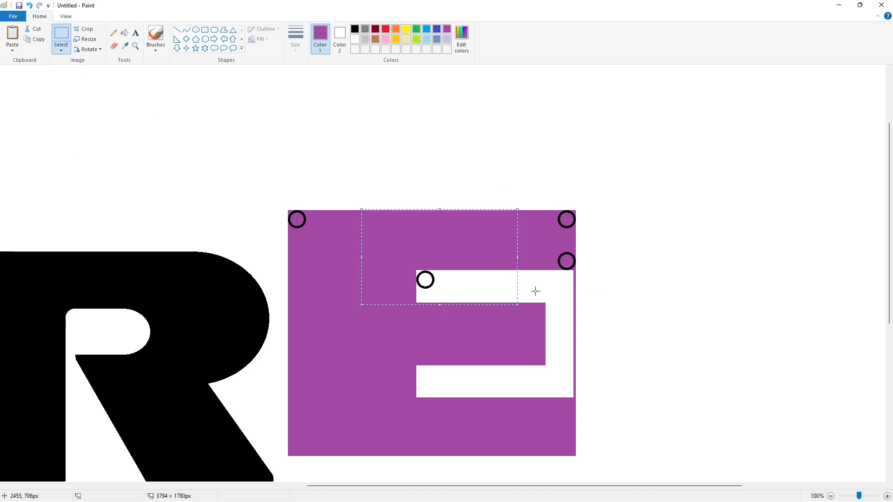
key("ctrl+v")
left_click_drag(66, 137, 426, 294)
- Paste two small circles and align them inside the upper-right and lower-right corners of the E's middle arm
key("ctrl+v")
left_click_drag(66, 137, 536, 311)
key("ctrl+v")
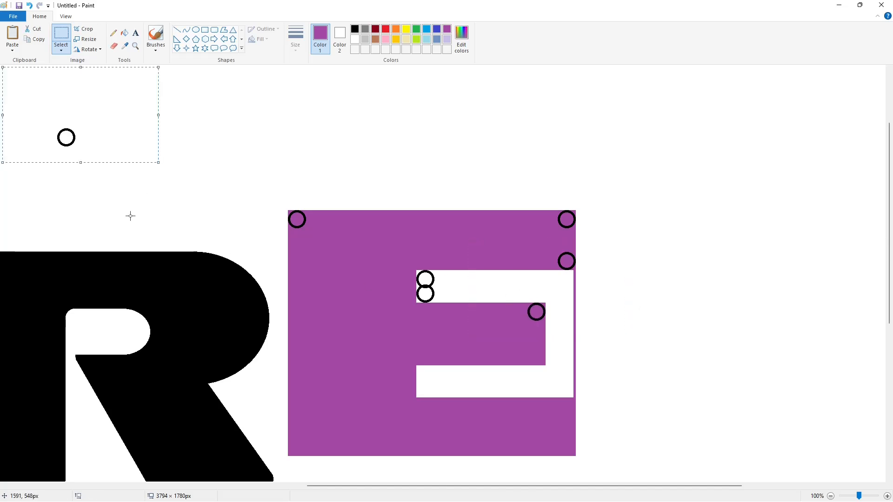
left_click_drag(75, 139, 548, 352)
key("Left")
key("Left")
key("Left")
key("Down")
key("Down")
key("Down")
key("Down")
key("Down")
key("Down")
key("Down")
key("Down")
key("Down")
key("Down")
key("Down")
key("Down")
left_click(693, 361)
- Paste two small circles into the inner corners of the E's lower notch, next to the stem
scroll(680, 367, "down", 2)
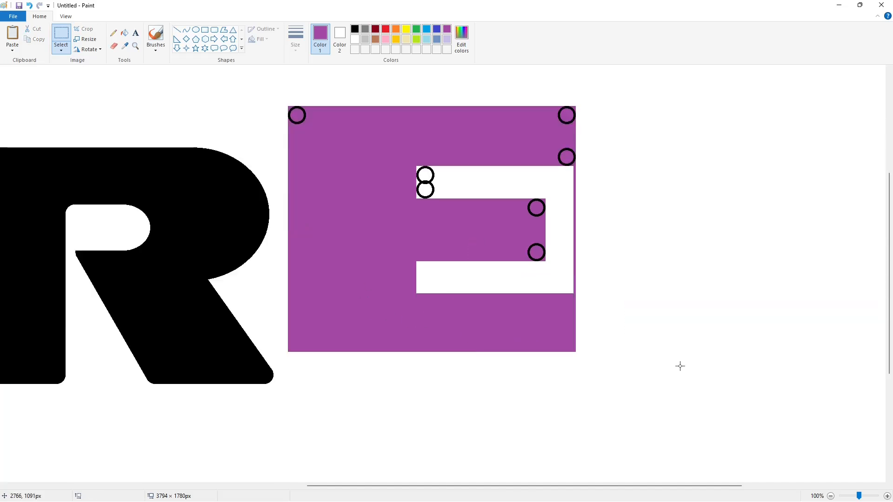
key("ctrl+v")
left_click_drag(66, 137, 425, 269)
key("ctrl+v")
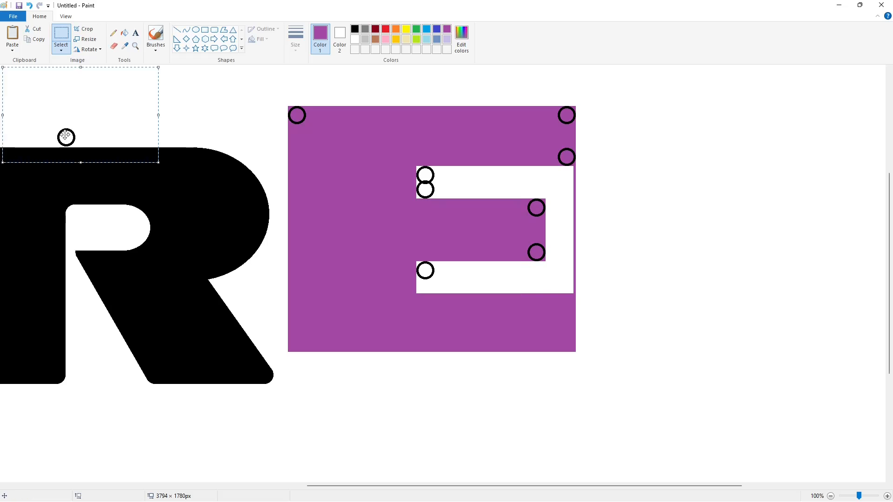
left_click_drag(66, 137, 425, 283)
- Paste a small circle and align it inside the lower-left corner of the E
key("ctrl+v")
left_click_drag(66, 137, 300, 343)
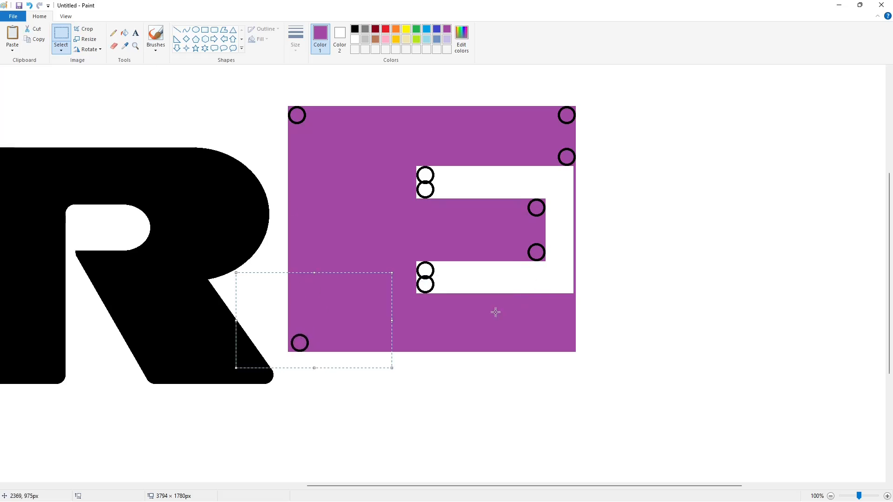
key("Left")
key("Left")
key("Left")
key("Left")
key("Left")
key("Left")
- Paste two small circles into the lower-right and upper-right corners of the E's bottom arm
key("ctrl+v")
left_click_drag(66, 137, 567, 344)
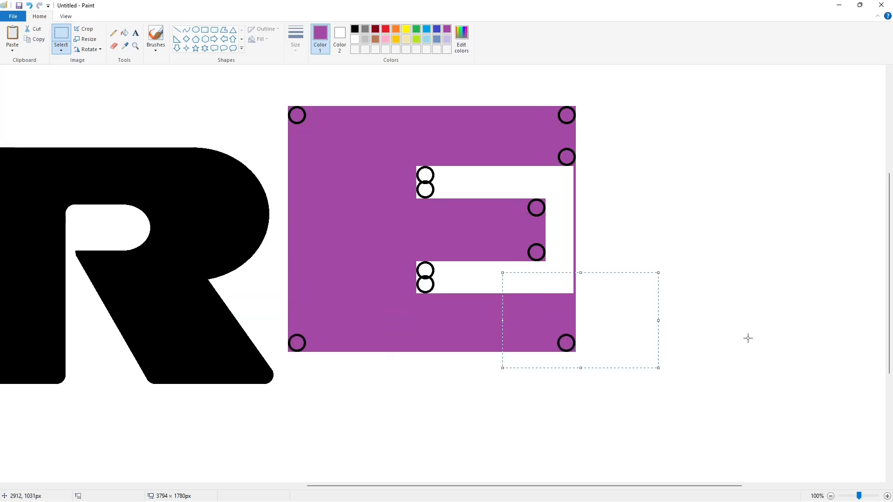
key("ctrl+v")
left_click_drag(66, 137, 567, 305)
left_click(680, 304)
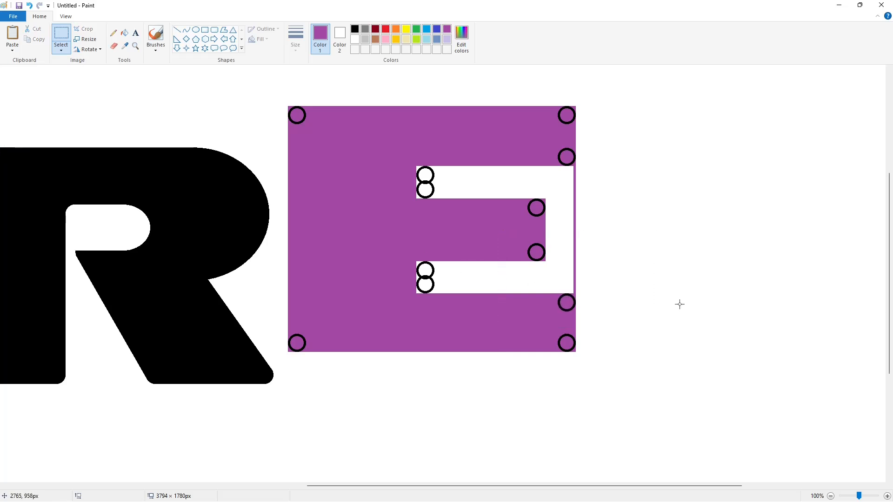
- Fill the notch circles and the thin purple strip along the E's open side with white, leaving rounded inner corners
left_click(831, 497)
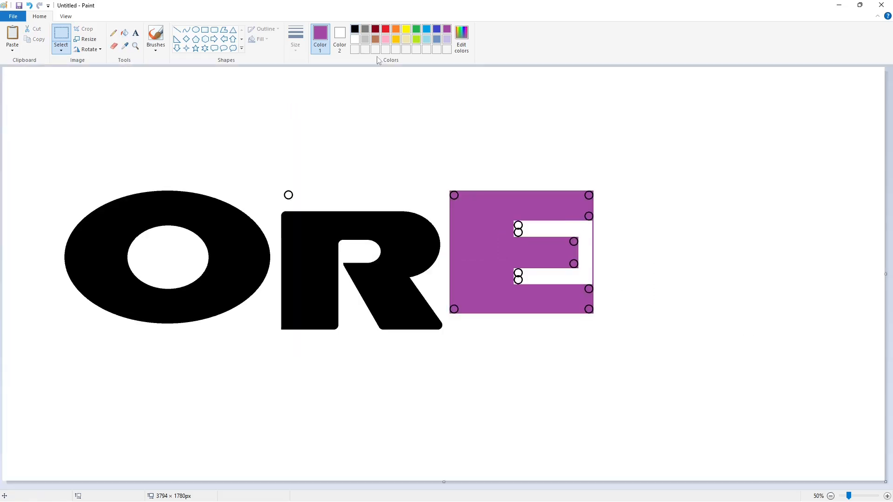
left_click(888, 497)
left_click_drag(549, 486, 693, 487)
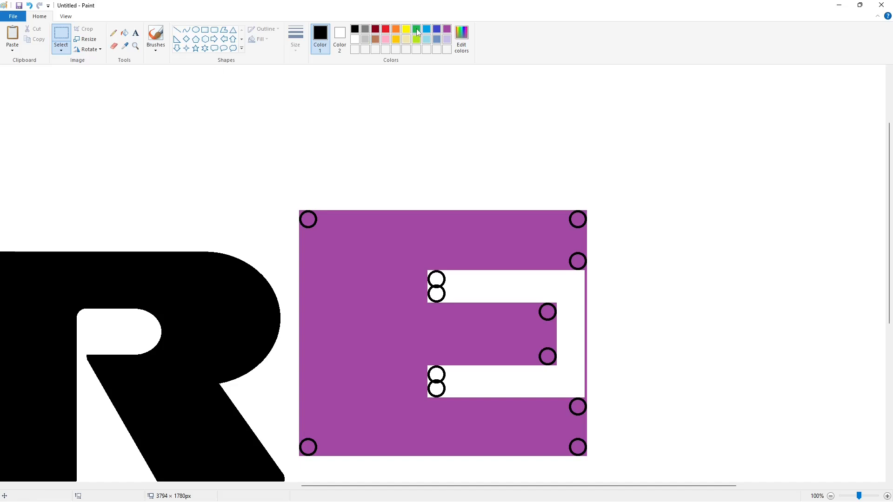
left_click(124, 33)
scroll(432, 261, "down", 2)
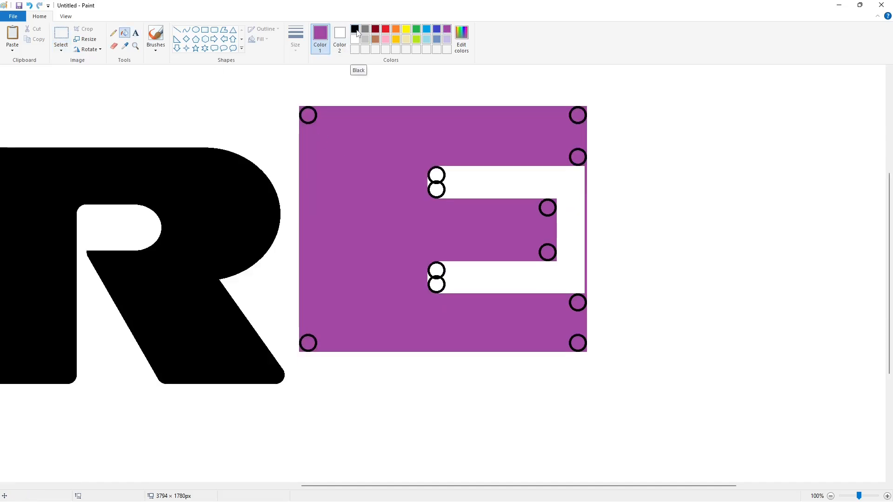
left_click(355, 39)
left_click(437, 183)
left_click(436, 277)
left_click(831, 497)
left_click(887, 496)
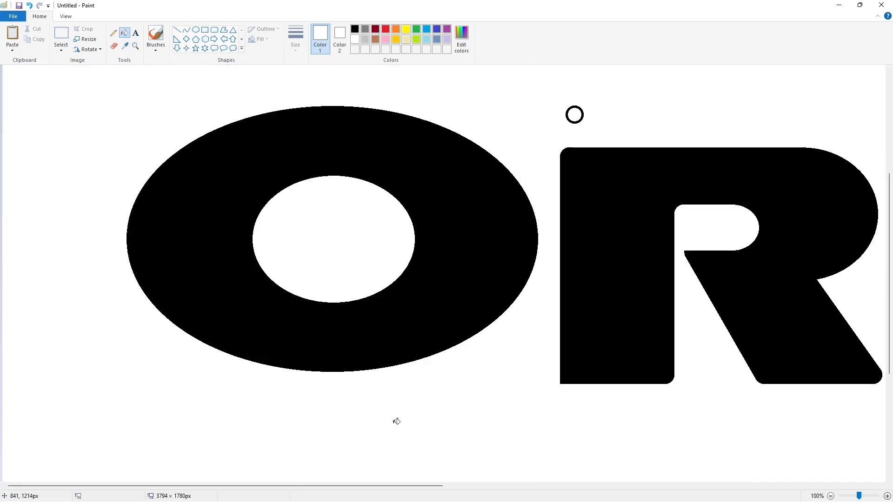
scroll(396, 421, "right", 10)
left_click(579, 184)
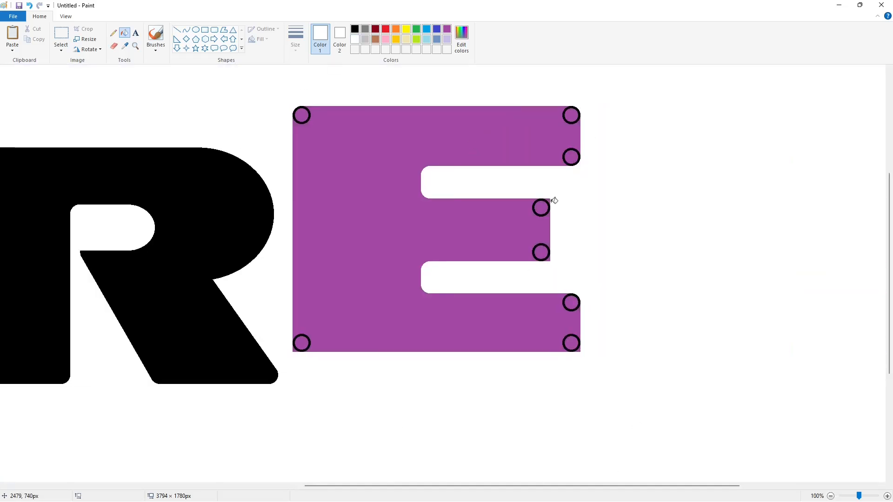
- Clear the circle outlines and square outer corners to finish the rounded E, and fill the whole letter with black
left_click(369, 121)
left_click(447, 29)
left_click(387, 145)
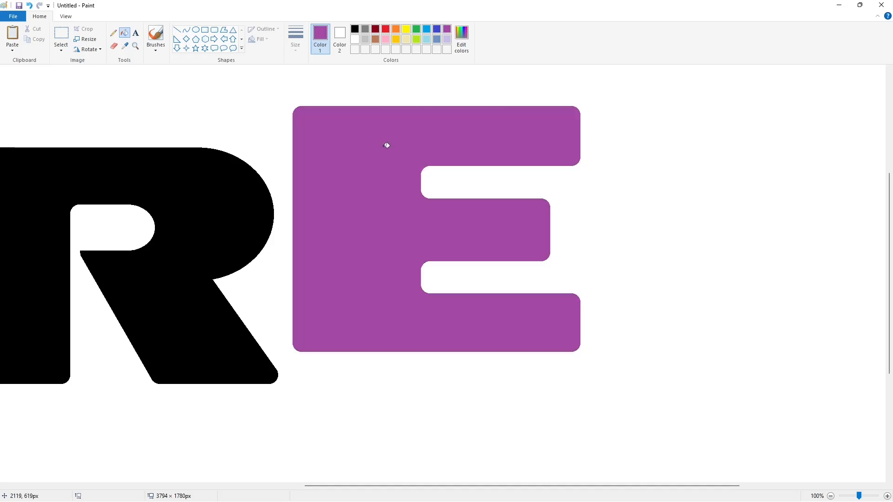
left_click(356, 30)
left_click(364, 137)
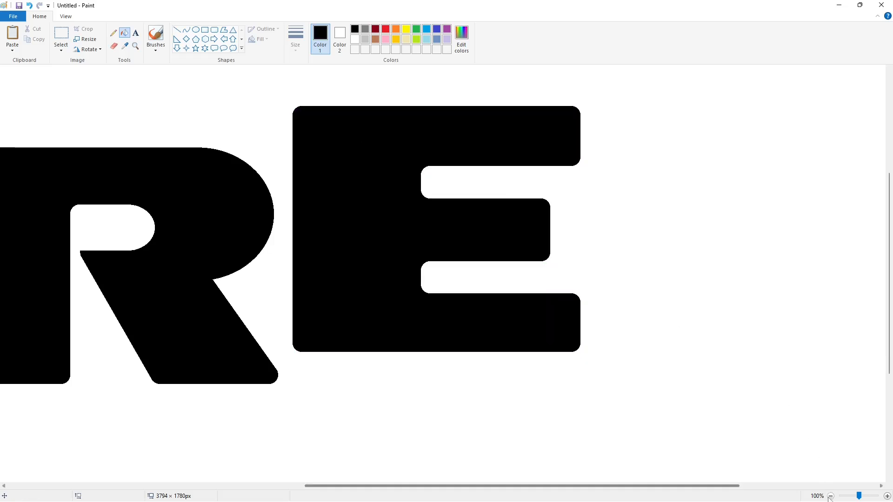
- Draw a black ellipse about 876 × 561 px beside the E as the outer outline of the final O
scroll(684, 410, "down", 1, "ctrl")
left_click(196, 30)
left_click_drag(601, 176, 800, 310)
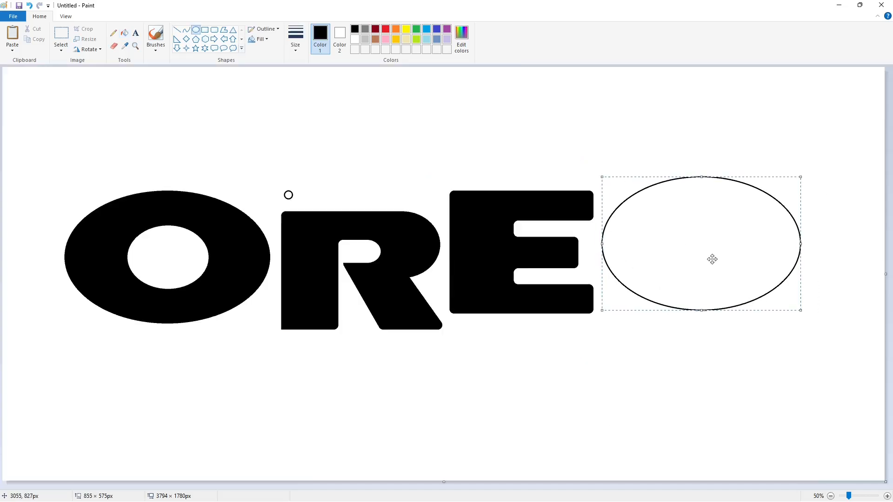
left_click_drag(712, 260, 707, 272)
left_click_drag(698, 323, 700, 320)
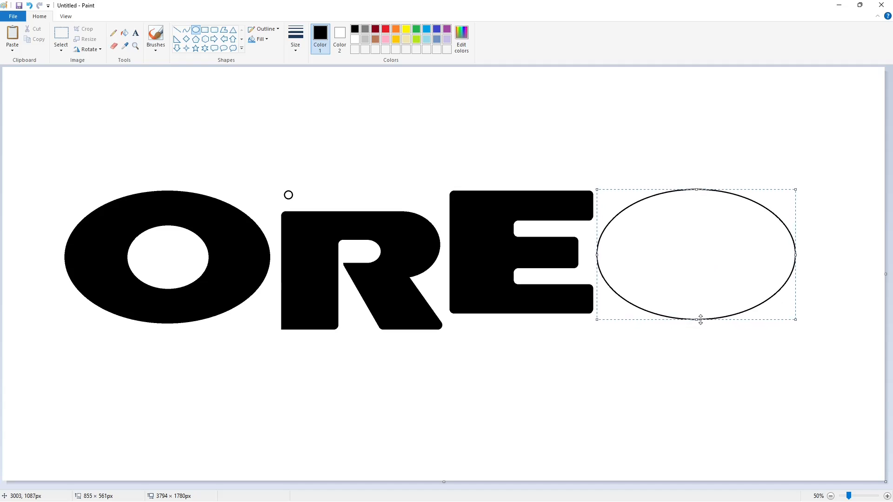
left_click_drag(598, 257, 593, 259)
mouse_move(796, 256)
left_mouse_down()
mouse_move(788, 261)
mouse_move(797, 264)
left_mouse_up()
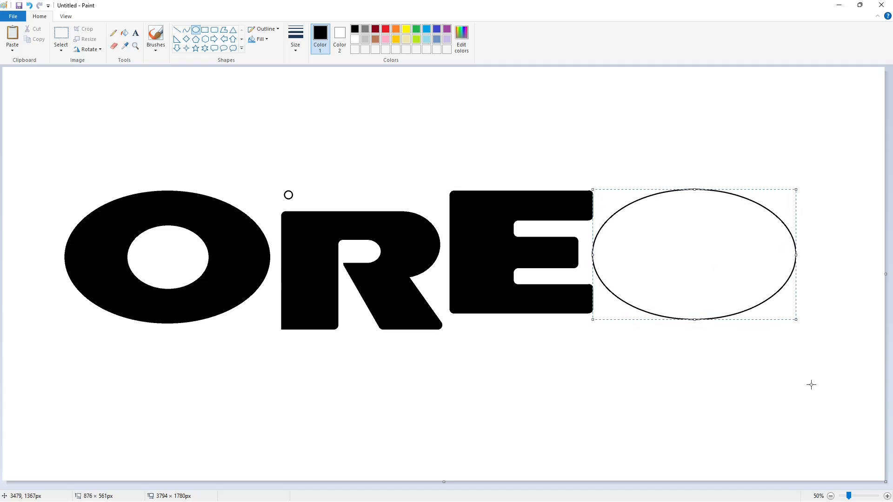
left_click(811, 385)
- Draw a smaller ellipse centered inside the final O's outline to form its hole
left_click_drag(654, 230, 729, 275)
left_click_drag(694, 257, 698, 251)
left_click_drag(696, 269, 704, 287)
mouse_move(734, 256)
left_mouse_down()
mouse_move(726, 261)
mouse_move(735, 258)
left_mouse_up()
left_click(790, 316)
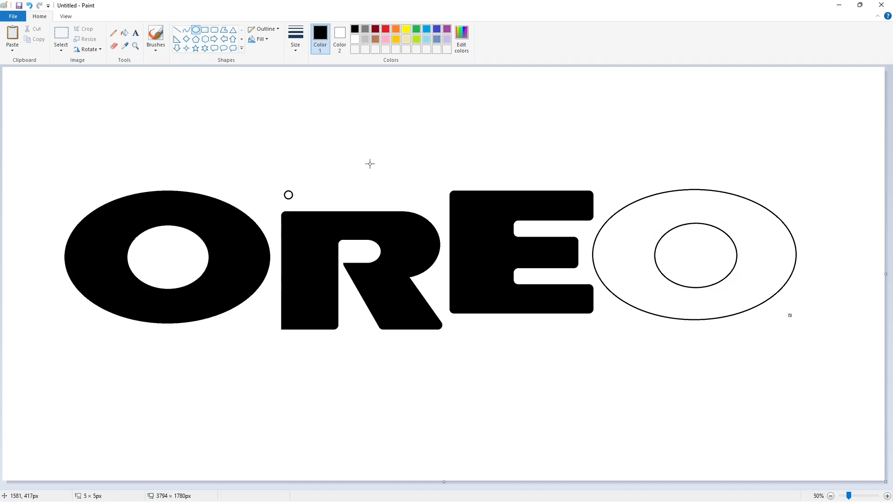
- Fill the final O's ring with black and erase the leftover small circle above the R with white
left_click(124, 32)
left_click(729, 209)
key("ctrl+z")
key("ctrl+z")
left_click(737, 207)
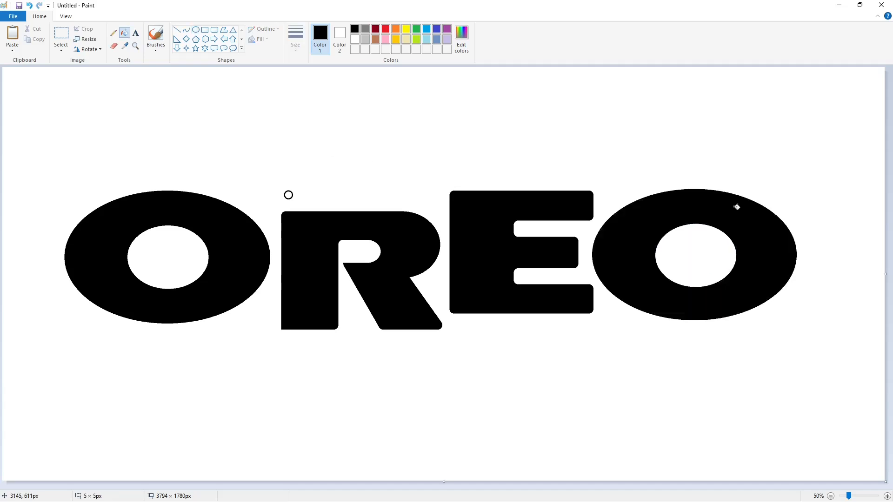
left_click(355, 39)
left_click(292, 193)
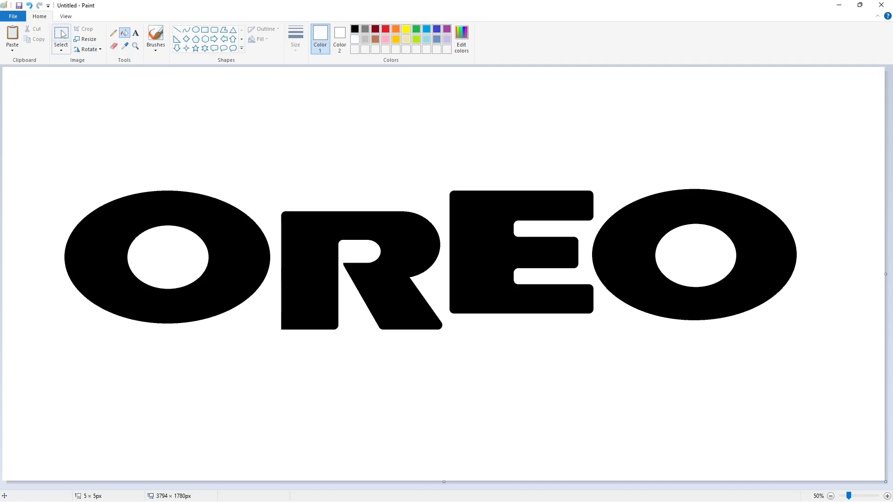
- Copy the whole OREO wordmark and resize the canvas to 7148 × 1760 px
left_click(61, 33)
left_click_drag(22, 100, 826, 444)
scroll(434, 163, "down", 1)
left_click_drag(442, 172, 833, 191)
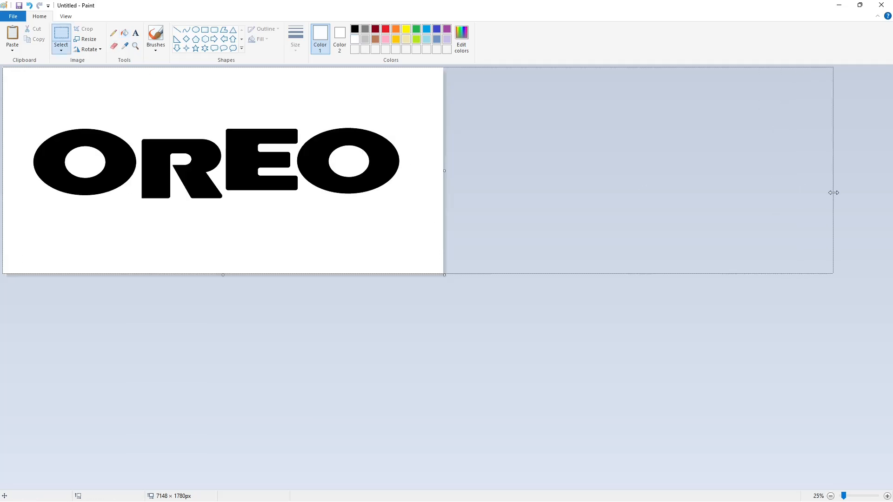
scroll(468, 397, "up", 1)
left_click_drag(833, 481, 833, 476)
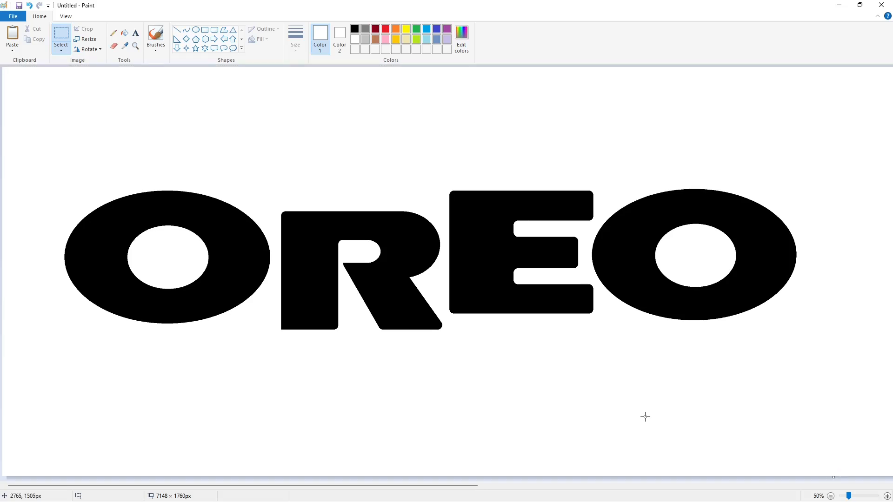
- Paste the copied wordmark into the blank area beside the original
scroll(644, 416, "right", 10)
key("ctrl+v")
left_click_drag(310, 234, 387, 268)
left_click(408, 432)
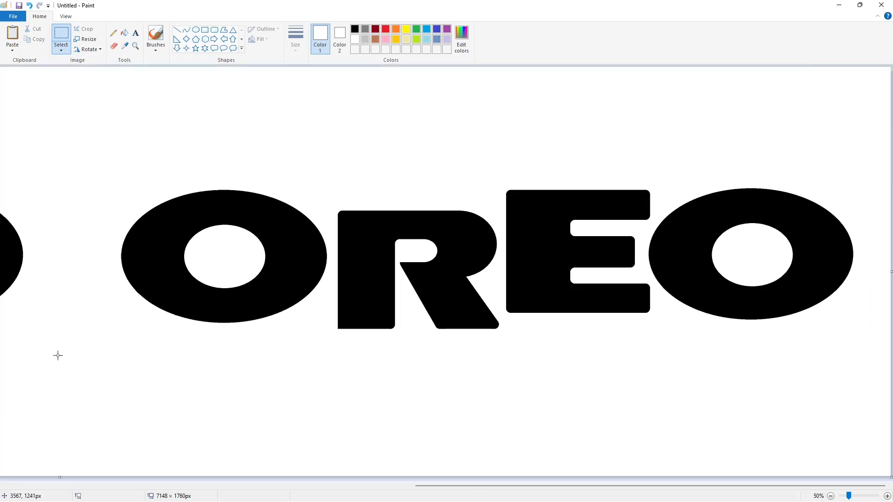
- Recolor all four letters of the original OREO wordmark purple
left_click_drag(487, 486, 60, 481)
left_click(125, 33)
left_click(447, 29)
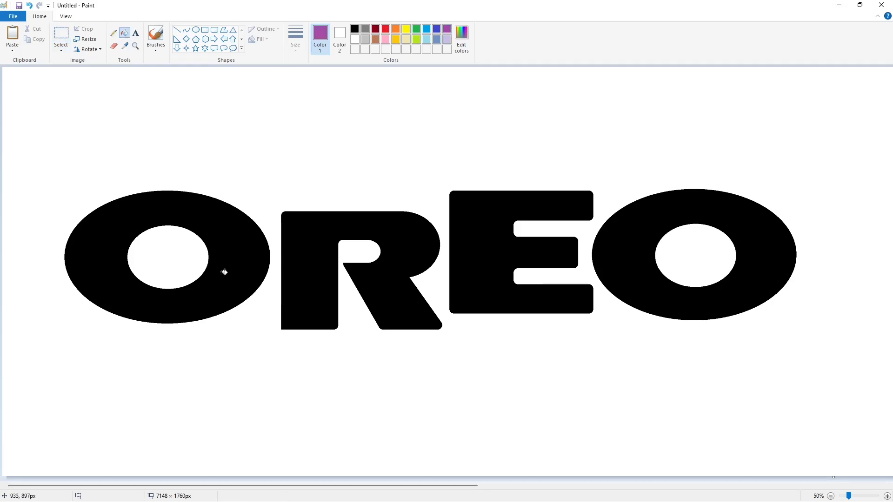
left_click(224, 273)
left_click(372, 223)
left_click(521, 205)
left_click(626, 239)
- Draw a black ellipse about 1045 × 715 px around the first O, leaving an even margin around the letter
left_click(196, 29)
left_click(355, 29)
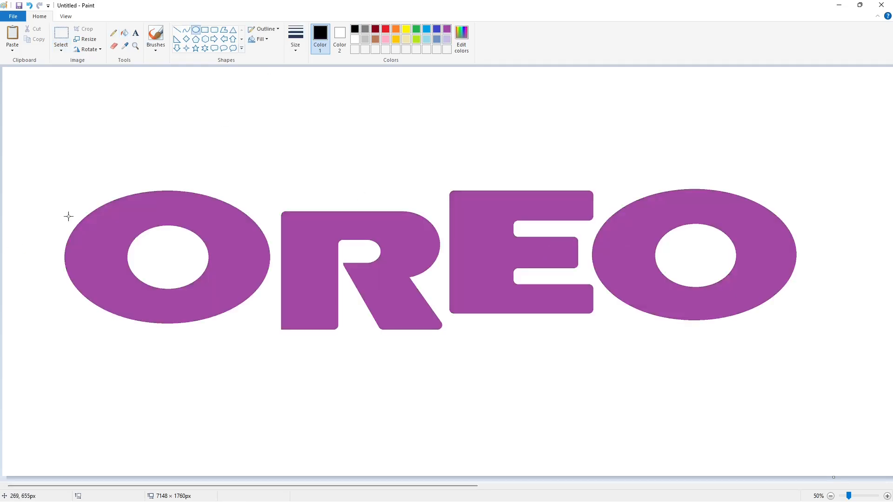
left_click_drag(61, 189, 278, 345)
left_click_drag(187, 282, 187, 269)
left_click_drag(169, 331, 171, 340)
left_click_drag(60, 258, 45, 268)
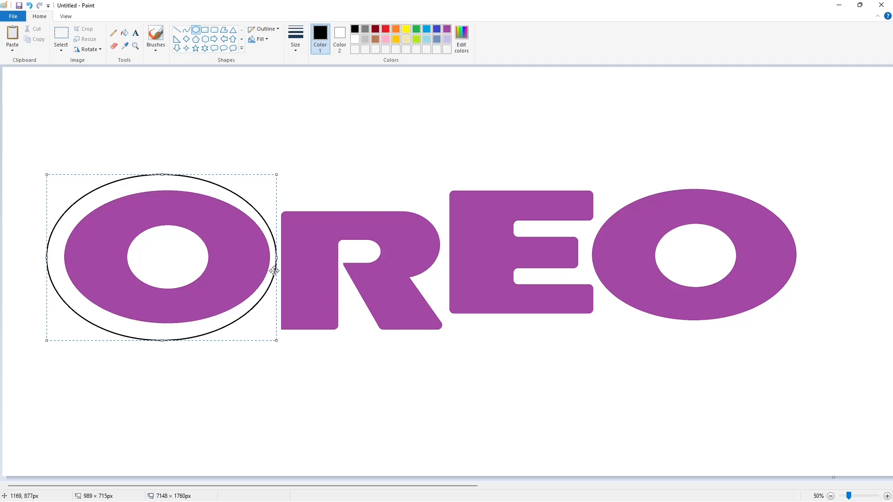
left_click_drag(277, 258, 290, 261)
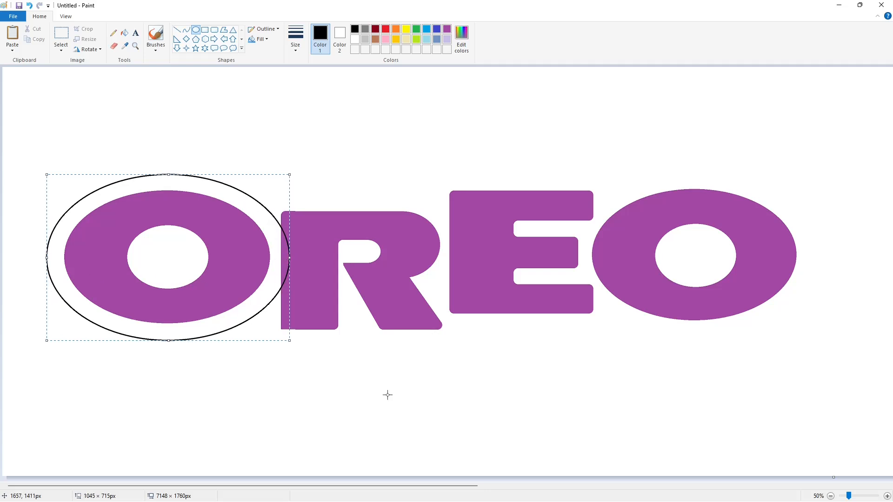
- Fill the border ring around the first O and the letter's hole with black
left_click(125, 33)
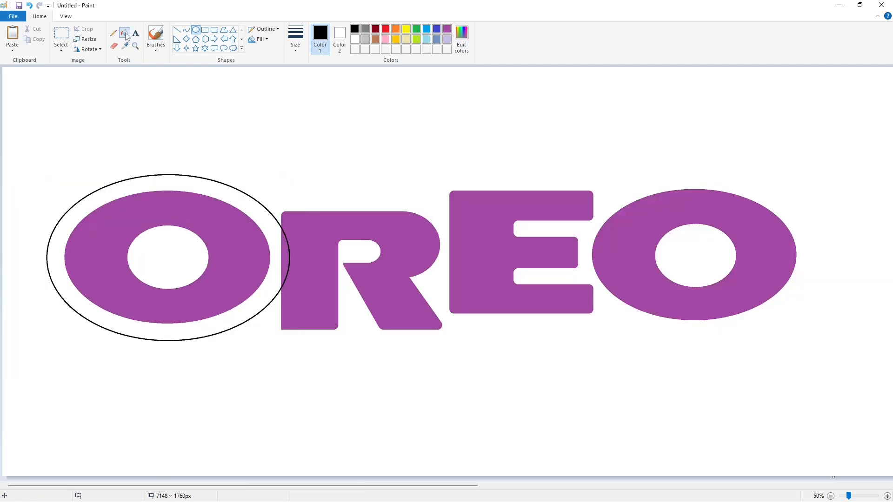
left_click(116, 191)
left_click(191, 230)
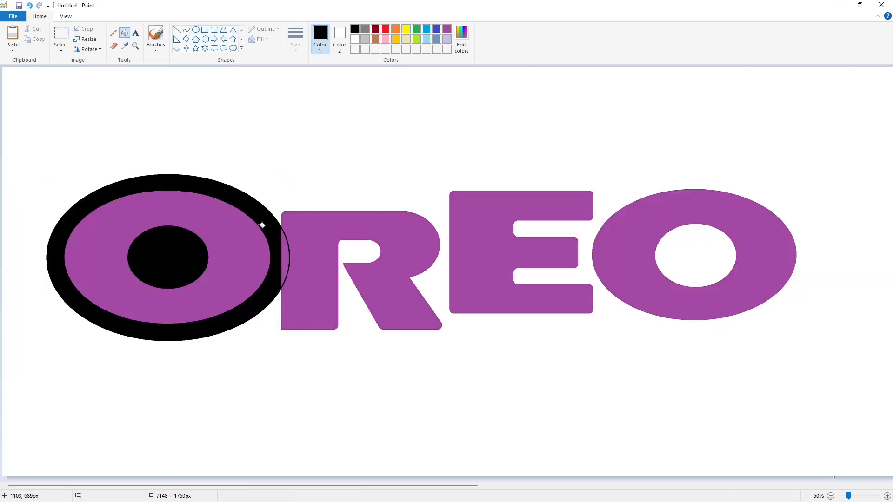
- Draw a black rectangle about 649 px tall around the R, overlapping the first O's border and the E's stem
left_click(205, 30)
left_click_drag(259, 195, 481, 346)
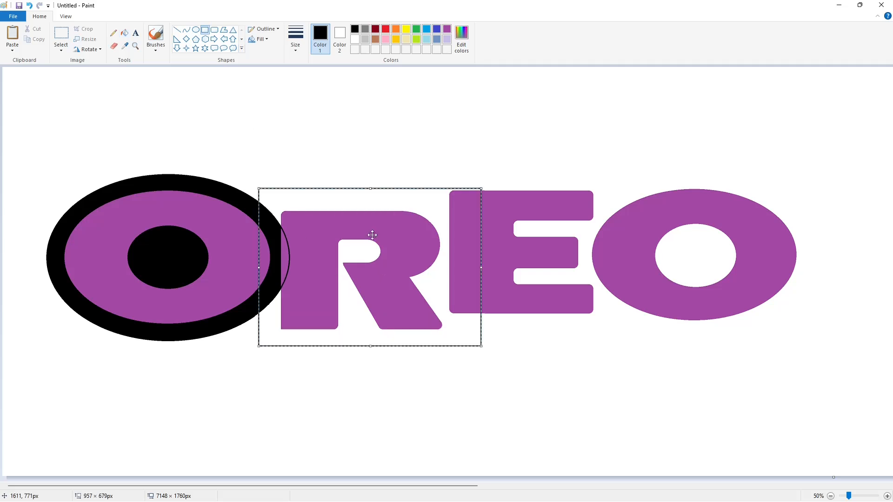
left_click_drag(259, 271, 265, 269)
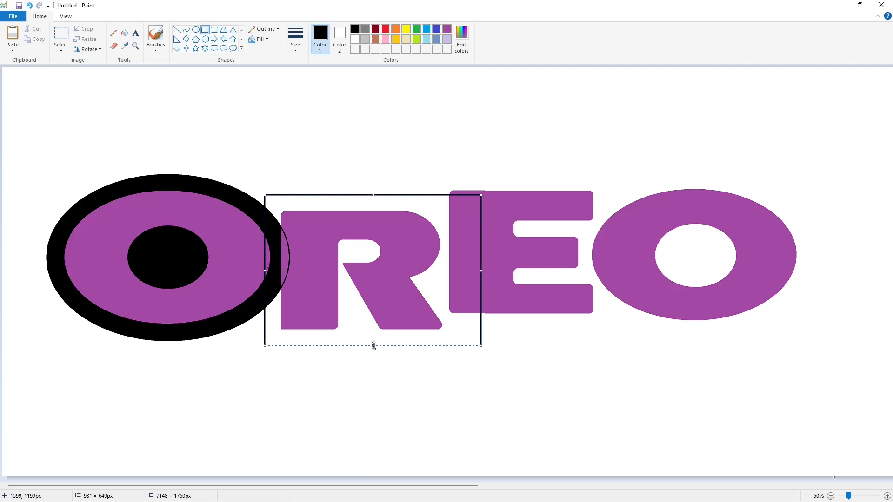
left_click_drag(481, 270, 458, 270)
left_click(211, 95)
- Fill the rectangle around the R and recolor the connected border of the R and first O lavender
left_click(124, 33)
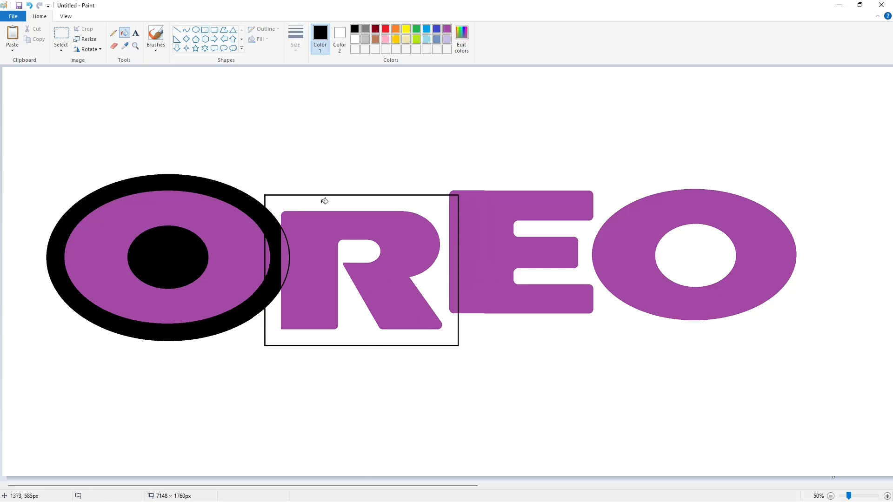
left_click(325, 200)
left_click(447, 39)
left_click(425, 200)
- Draw a black circle about 235 × 229 px at the R border's lower-left corner and move it to the blank area above the first O
left_click(355, 28)
left_click(195, 29)
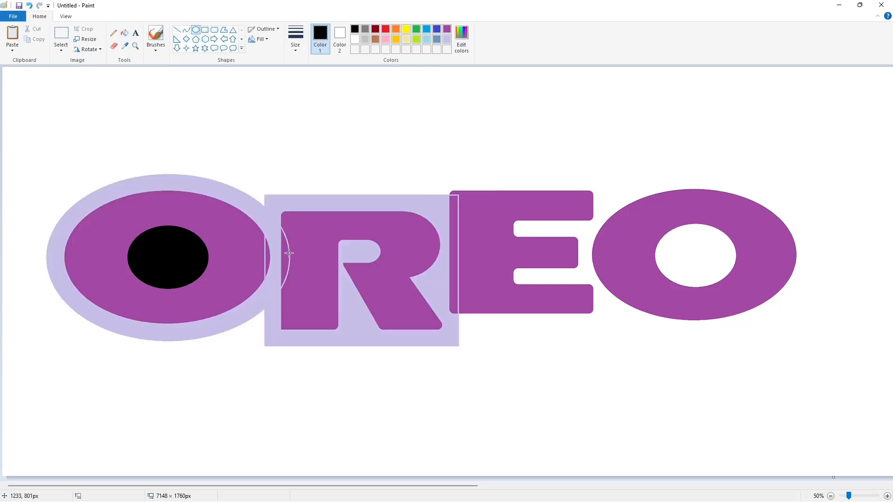
left_click_drag(263, 300, 319, 345)
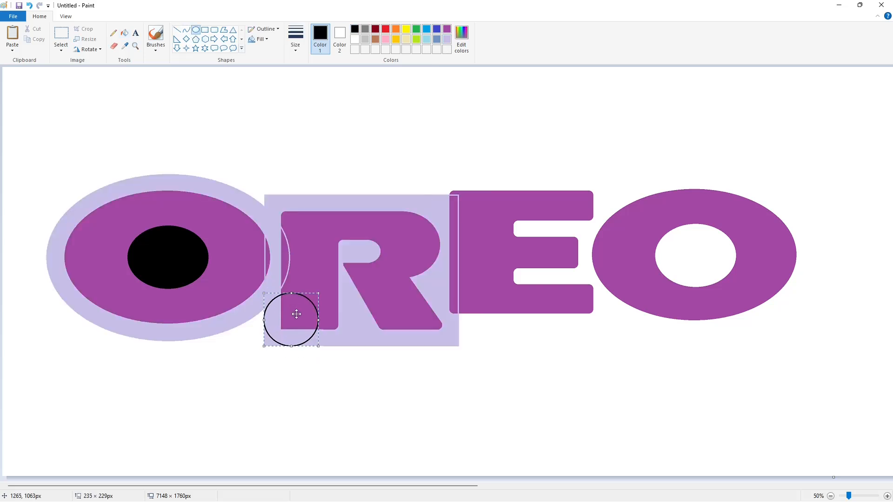
left_click_drag(294, 311, 91, 93)
- Cut the circle with white lines, keep only its upper-left arc, and copy the arc
left_click(888, 496)
left_click(178, 31)
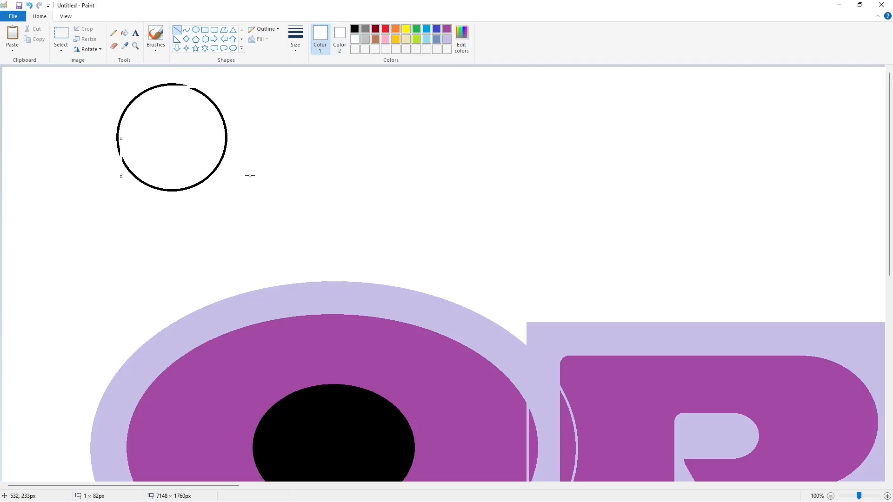
key("ctrl+z")
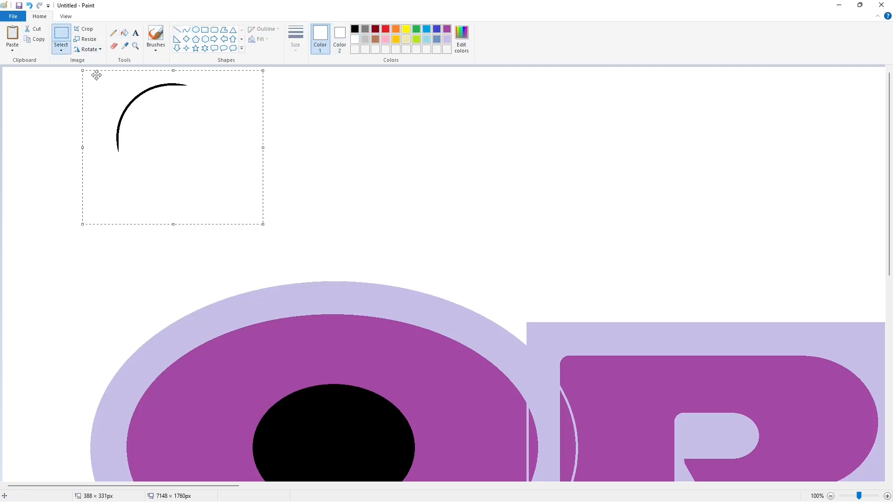
- Paste the arc over the upper-left corner of the R's lavender border and shift it left to meet the first O's border
left_click_drag(219, 486, 284, 489)
key("ctrl+v")
left_click_drag(74, 117, 308, 359)
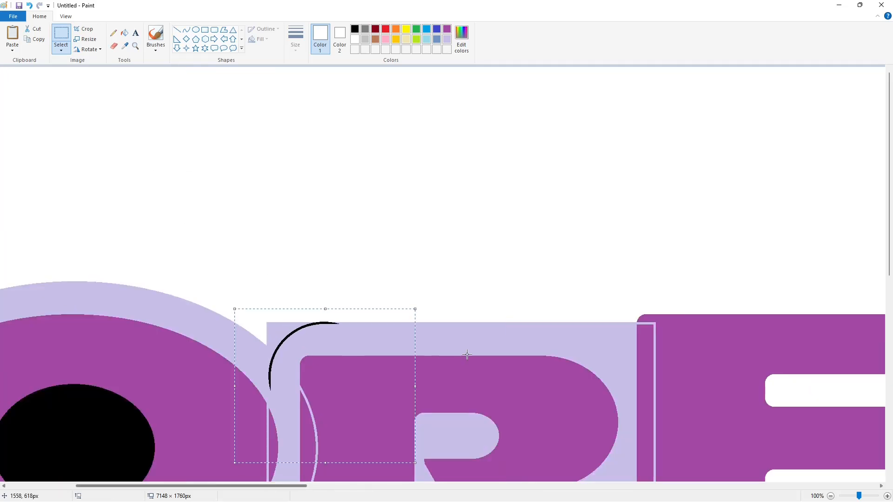
key("Left")
key("Left")
key("Left")
key("Left")
key("Left")
key("Left")
key("Left")
key("Left")
key("Left")
key("Left")
key("Left")
key("Left")
key("Left")
key("Left")
key("Left")
key("Left")
key("Left")
key("Left")
key("Left")
key("Left")
left_click(467, 354)
- Recolor the arc at the R border's upper-left corner lavender to blend it into the rounded border
left_click(125, 32)
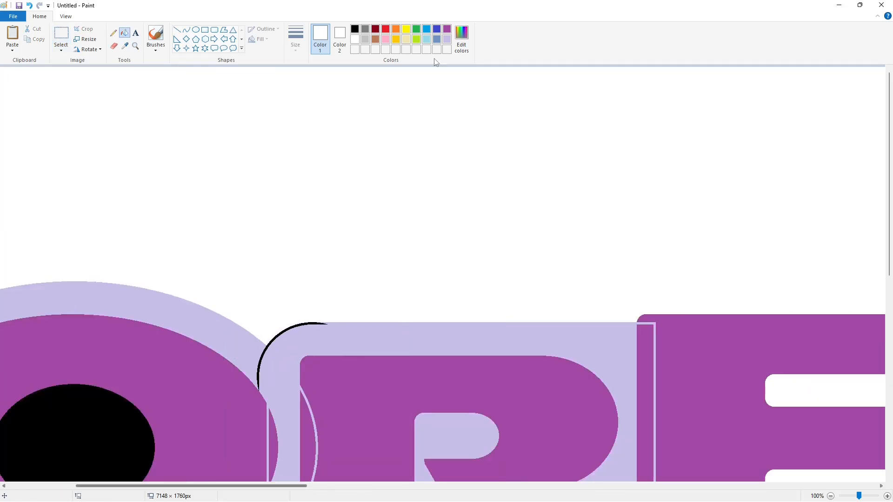
left_click(447, 39)
left_click(315, 324)
scroll(652, 404, "down", 1)
scroll(602, 414, "left", 3)
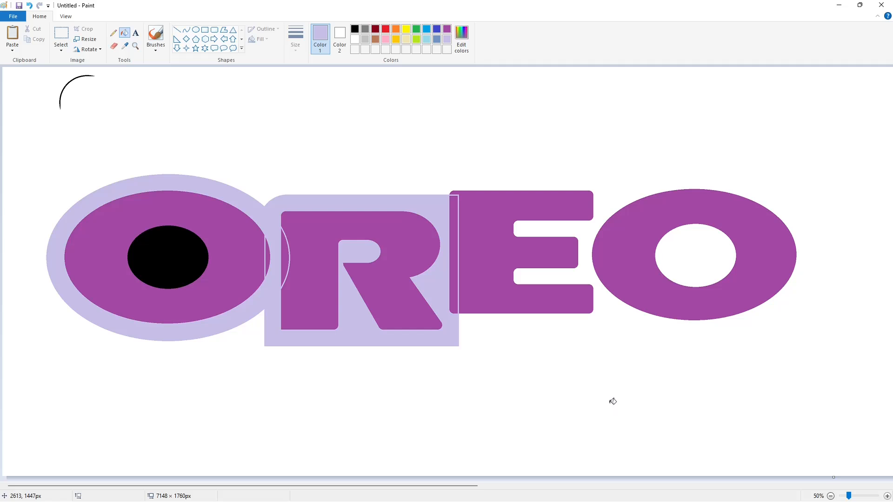
- Paste the arc, flip it vertically, and move it over the lower-left corner of the R's lavender border
scroll(487, 444, "up", 1)
scroll(465, 451, "down", 2)
left_click_drag(235, 487, 303, 483)
scroll(279, 418, "up", 2)
key("ctrl+v")
left_click(83, 50)
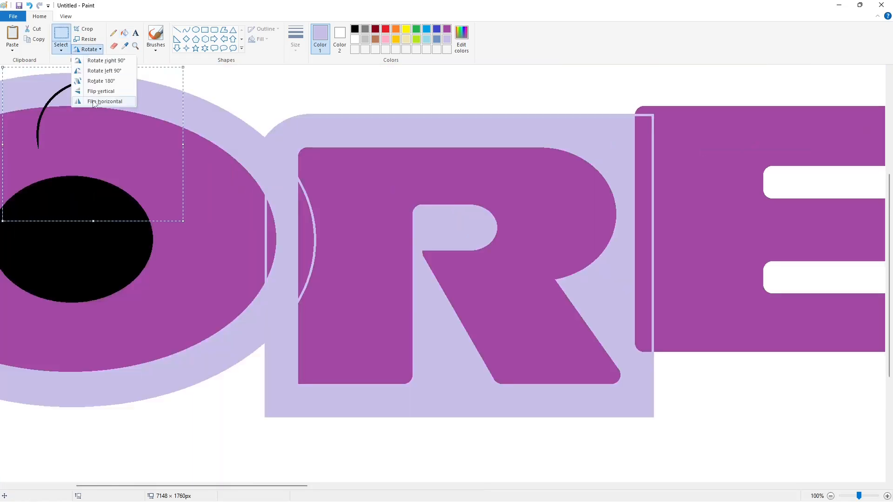
left_click(95, 102)
left_click(87, 49)
left_click(96, 92)
left_click(88, 49)
left_click(95, 101)
left_click_drag(84, 125, 324, 334)
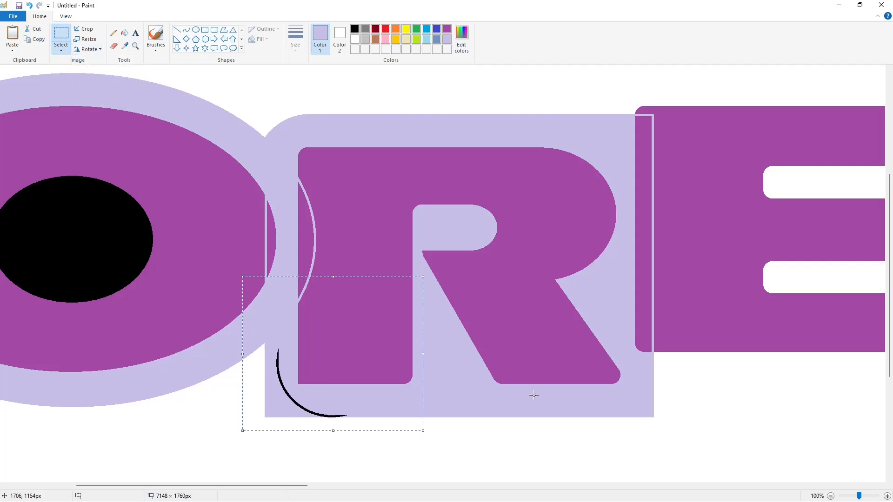
- Nudge the flipped arc left until it lines up with the left edge of the R's lavender border
key("Left")
key("Left")
key("Left")
key("Left")
key("Left")
key("Left")
key("Left")
key("Left")
key("Left")
key("Left")
key("Left")
key("Left")
key("Left")
key("Left")
key("Left")
key("Left")
key("Left")
key("Left")
key("Left")
key("Left")
- Fill the lavender outside the lower-left arc with white and recolor the arc lavender to blend into the border
left_click(125, 33)
left_click(355, 39)
left_click(274, 409)
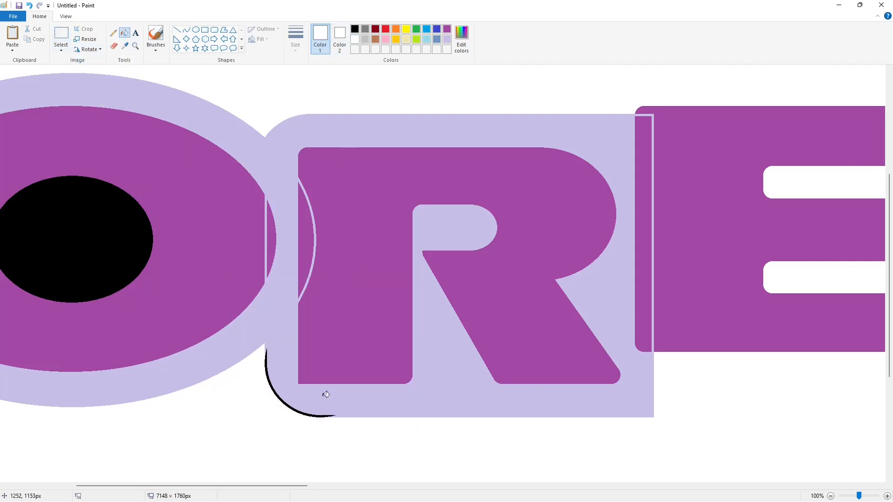
left_click(320, 416)
key("ctrl+z")
left_click(447, 39)
left_click(321, 417)
left_click(831, 496)
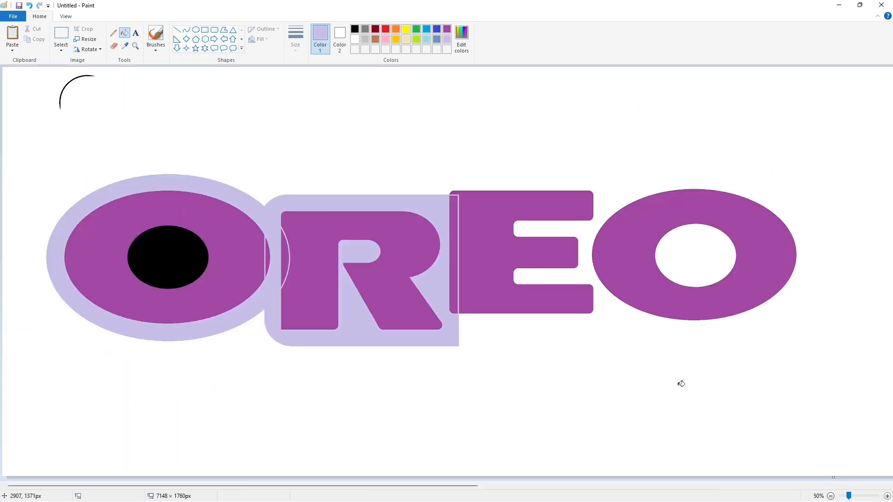
- Copy the R's rounded upper-left corner and place the duplicate in the blank area below the first O
left_click(887, 497)
left_click_drag(193, 486, 271, 487)
scroll(301, 276, "up", 6)
scroll(301, 276, "down", 3)
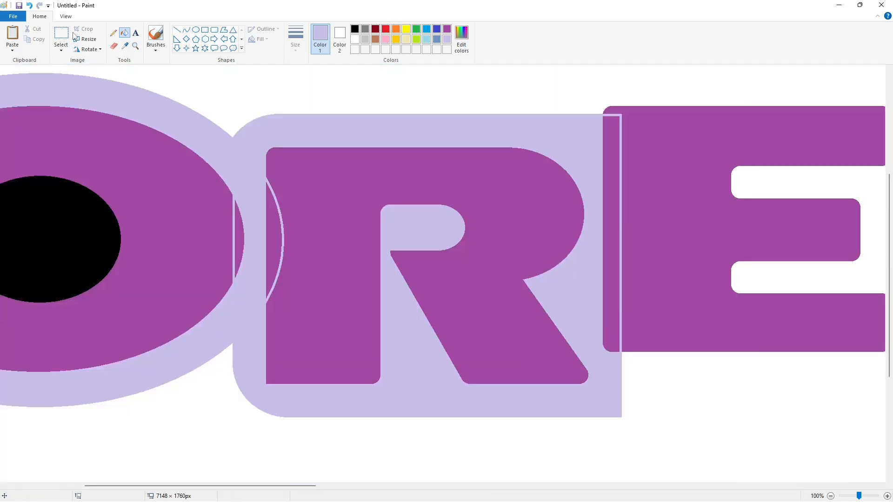
left_click(61, 33)
left_click_drag(255, 142, 308, 169)
key("ctrl+c")
key("ctrl+v")
left_click_drag(34, 85, 195, 454)
- Fill the R with indigo and clear the surround of the duplicated corner piece to white
left_click(437, 29)
left_click(125, 33)
left_click(321, 274)
left_click(174, 438)
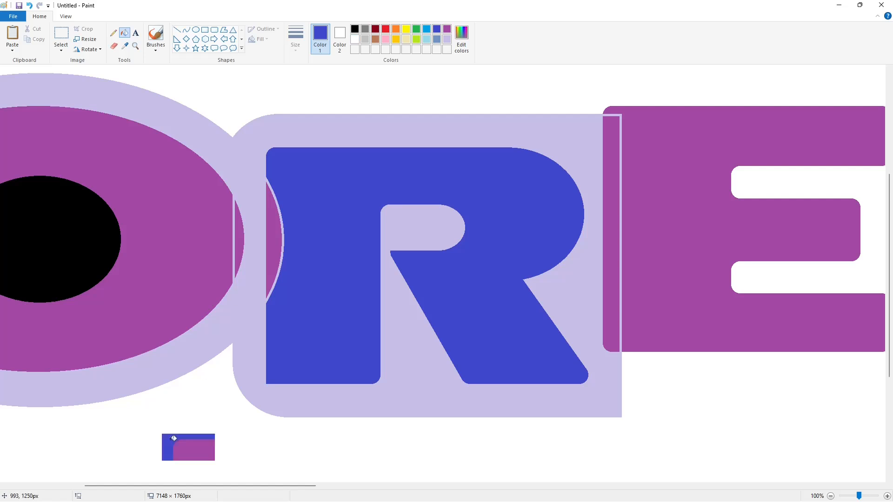
left_click(167, 447)
- Copy the cleaned corner piece, paste it flipped vertically, and move it to the R's square lower-left corner
left_click(61, 33)
left_click_drag(146, 407, 238, 480)
key("ctrl+c")
key("ctrl+v")
left_click(87, 49)
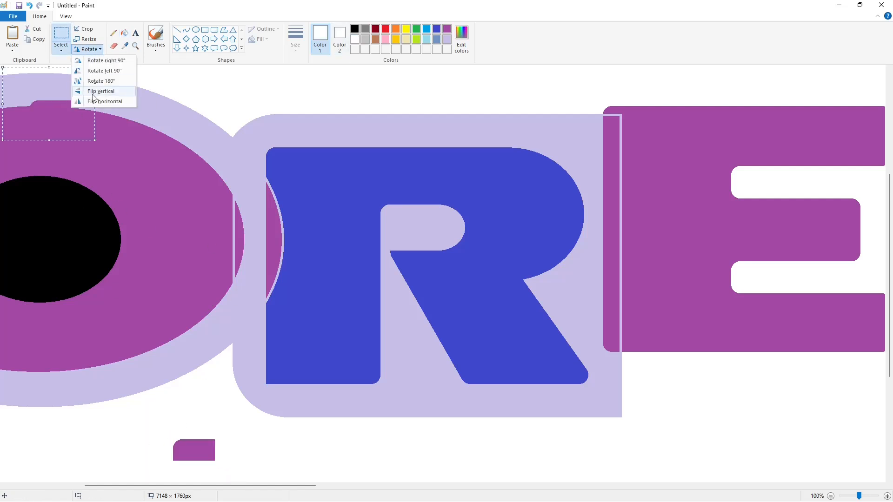
left_click(99, 91)
left_click_drag(70, 104, 309, 379)
- Nudge the flipped corner piece down and left until it sits flush with the R's lower-left edges
key("Down")
key("Down")
key("Down")
key("Down")
key("Down")
key("Down")
key("Down")
key("Down")
key("Down")
key("Left")
key("Left")
key("Left")
key("Left")
key("Left")
key("Left")
key("Left")
- Fill the placed corner piece with indigo to match the R and fill the spare piece below with white
left_click(125, 33)
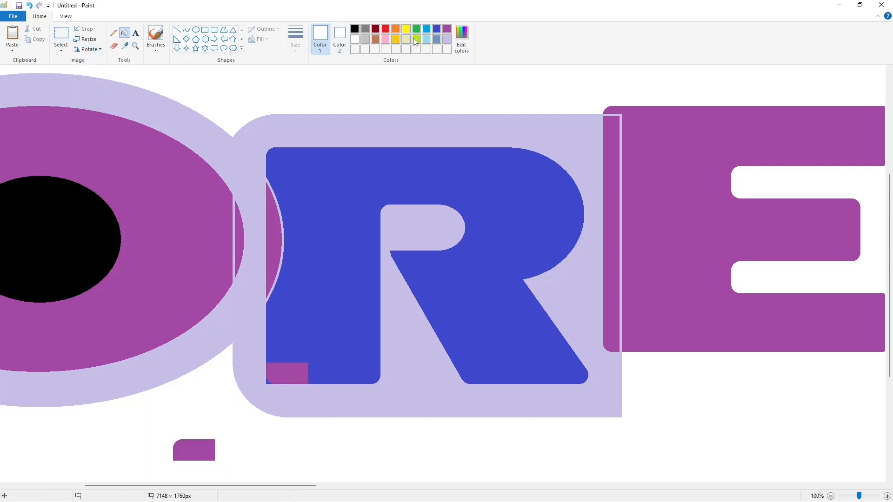
left_click(437, 30)
left_click(287, 373)
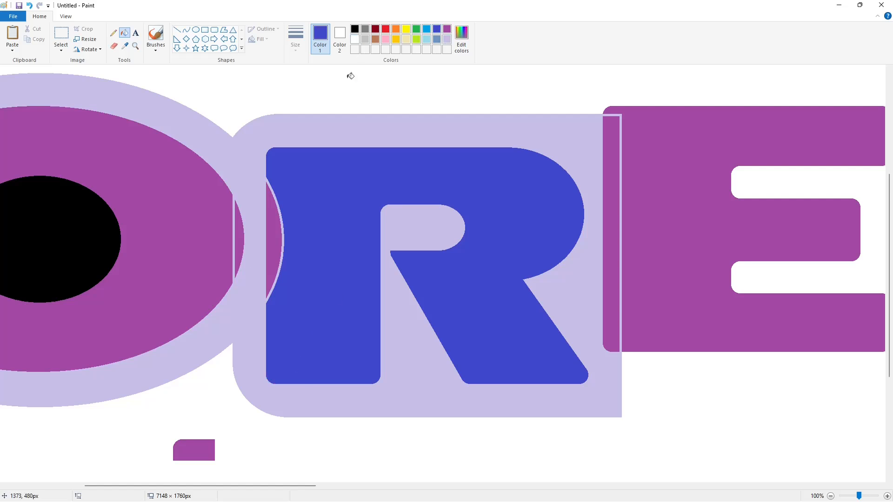
left_click(356, 40)
left_click(194, 450)
scroll(798, 447, "down", 2)
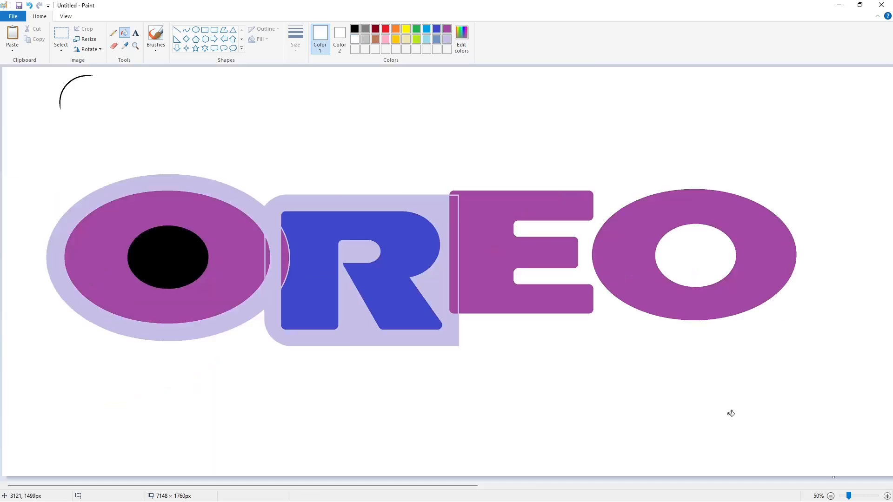
- Select and copy the black arc from the blank area above the first O
left_click(888, 497)
scroll(325, 419, "down", 3)
left_click_drag(235, 486, 322, 475)
scroll(368, 402, "up", 1)
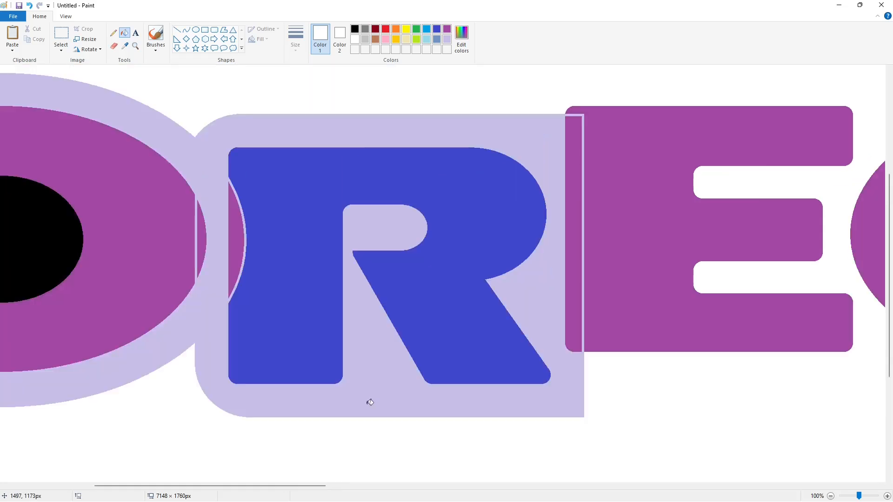
key("ctrl+v")
key("ctrl+z")
scroll(321, 421, "up", 2)
scroll(322, 425, "down", 3)
left_click_drag(187, 486, 66, 483)
scroll(58, 390, "up", 3)
left_click_drag(40, 67, 211, 214)
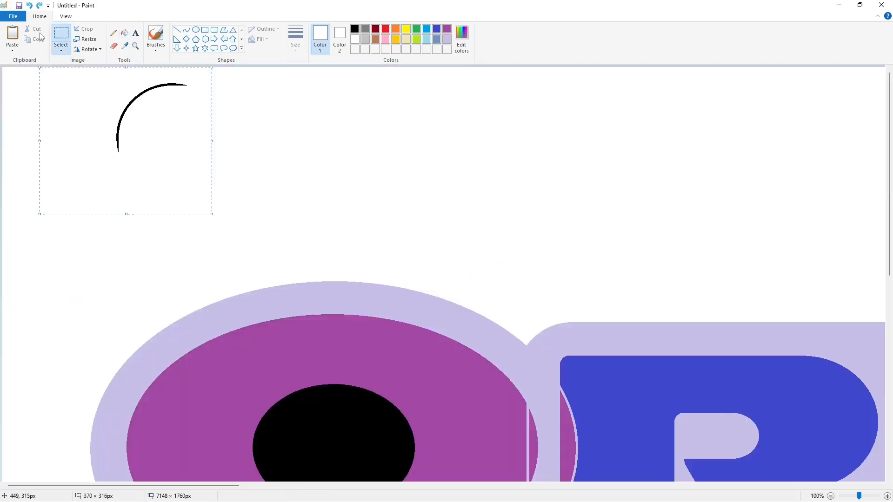
left_click_drag(183, 486, 299, 487)
scroll(337, 396, "down", 3)
key("ctrl+v")
left_click(88, 50)
left_click(99, 91)
left_click(89, 49)
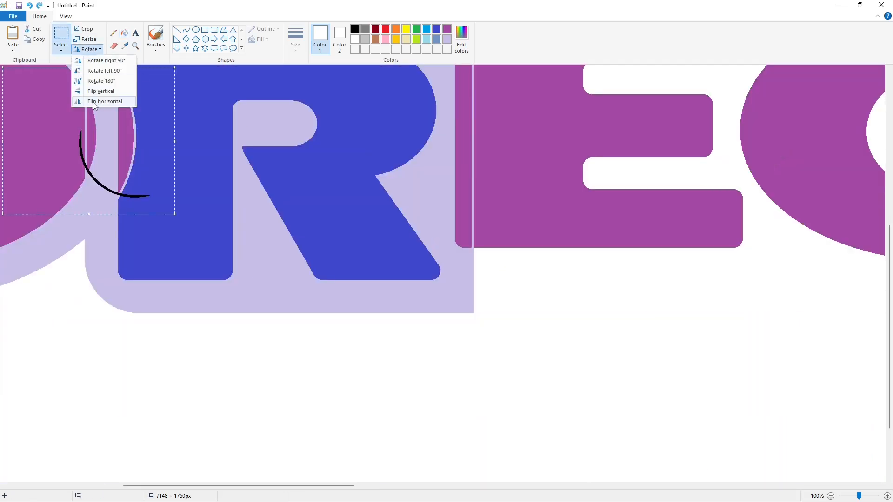
left_click(102, 101)
left_click_drag(118, 193, 258, 277)
key("Delete")
- Mark a black dot with the Pencil in the lavender gap between the R's two legs
left_click(831, 497)
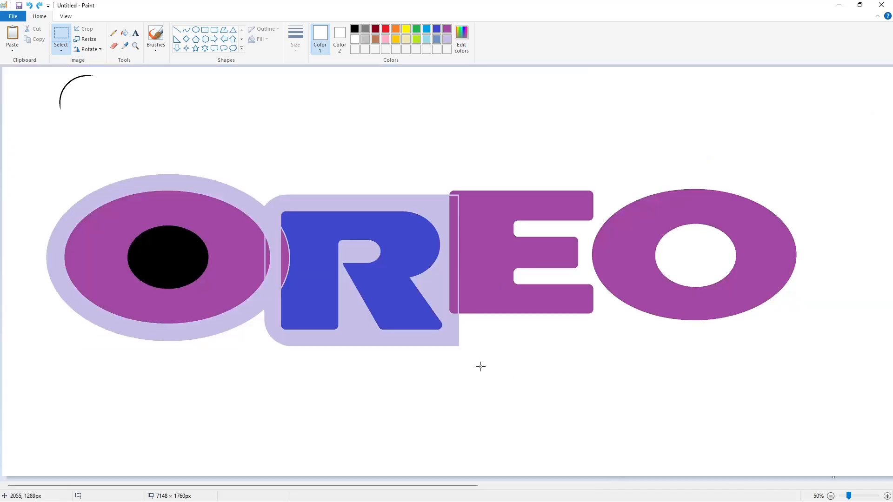
left_click(114, 33)
left_click(295, 37)
left_click(303, 93)
left_click(354, 28)
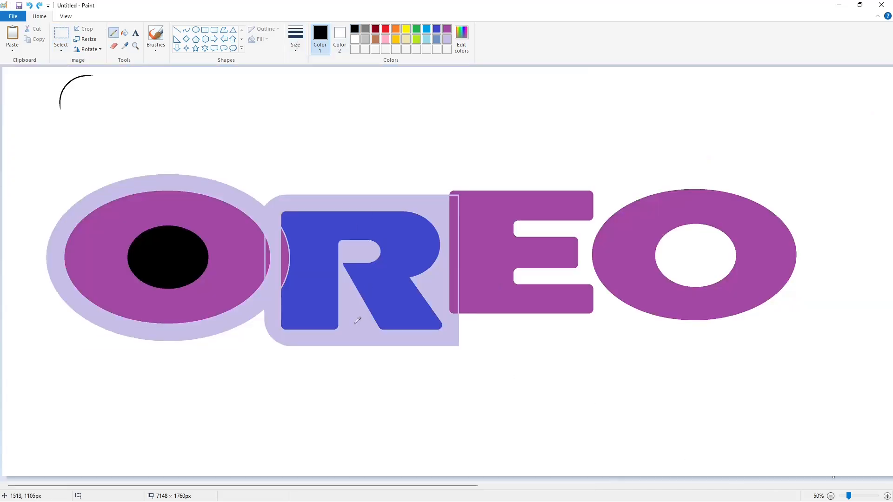
left_click(356, 324)
- Paste the arc flipped vertically and horizontally, and move it beside the R's left leg near the black dot
left_click(888, 497)
scroll(355, 406, "down", 4)
scroll(274, 486, "right", 3)
scroll(277, 486, "left", 1)
scroll(289, 407, "up", 1)
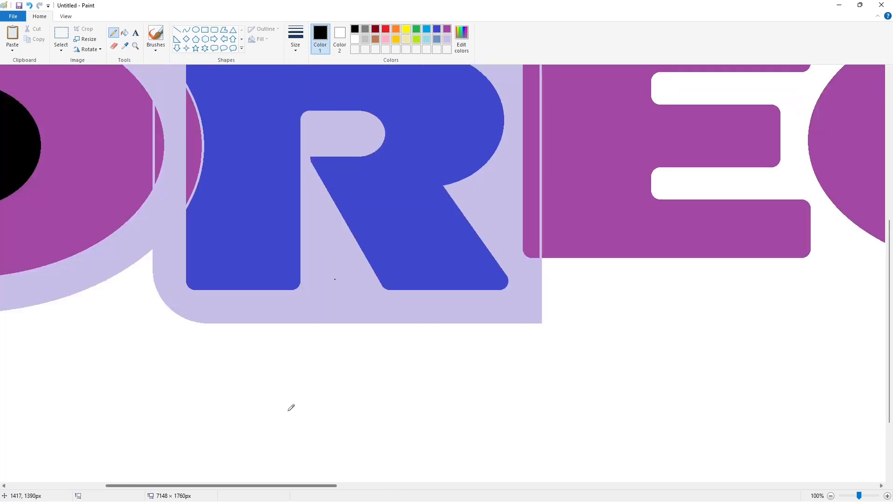
key("ctrl+v")
left_click(88, 49)
left_click(101, 91)
left_click_drag(90, 94, 325, 219)
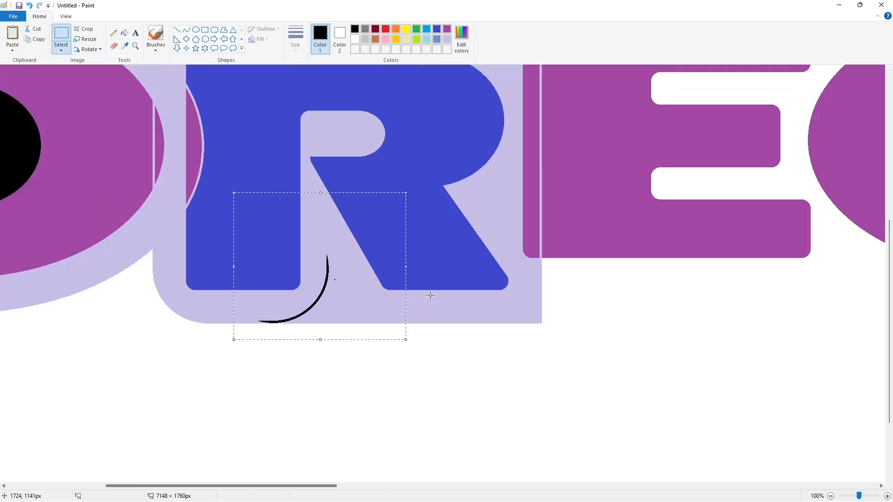
- Nudge the arc right to line up with the black dot between the R's legs and set it in place
key("Right")
key("Right")
key("Right")
key("Right")
key("Right")
key("Right")
key("Right")
left_click(445, 293)
- Paste another copy of the black arc and flip it vertically
key("ctrl+v")
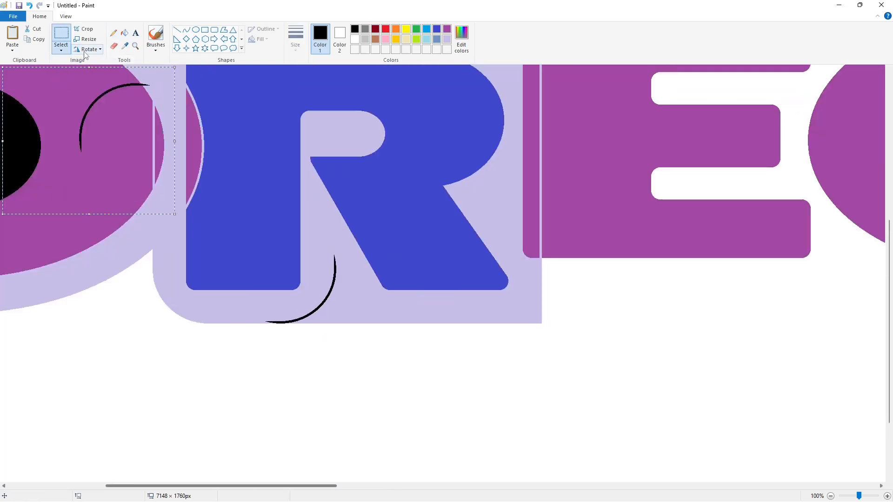
left_click(88, 49)
left_click(98, 101)
left_click(89, 49)
left_click(94, 102)
left_click(88, 49)
left_click(97, 92)
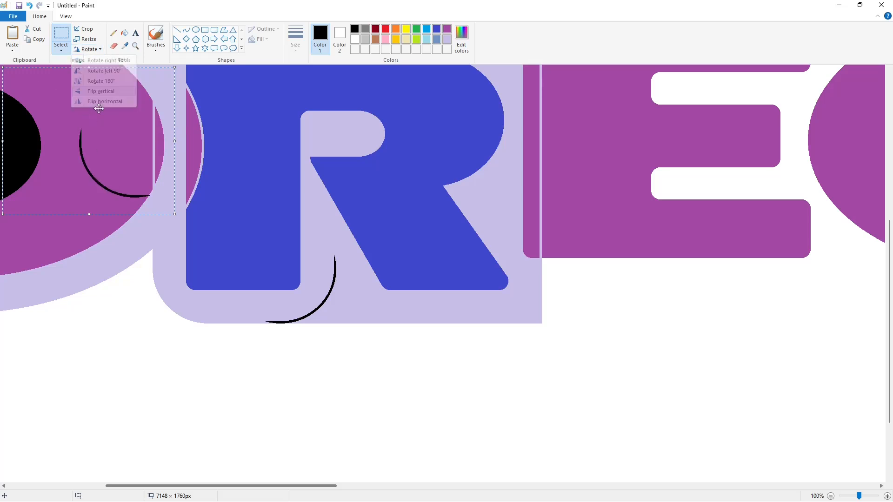
left_click(89, 49)
left_click(96, 102)
left_click(89, 49)
left_click(95, 101)
- Move the flipped arc beside the R's right leg, mirroring the arc already in the gap between the legs, and set it in place
left_click_drag(90, 166, 359, 288)
key("Left")
key("Left")
key("Left")
key("Left")
key("Left")
key("Left")
key("Left")
key("Left")
key("Left")
key("Left")
key("Left")
key("Left")
key("Left")
key("Left")
key("Left")
key("Left")
key("Left")
key("Left")
key("Left")
key("Left")
key("Down")
key("Down")
key("Down")
key("Down")
key("Down")
key("Down")
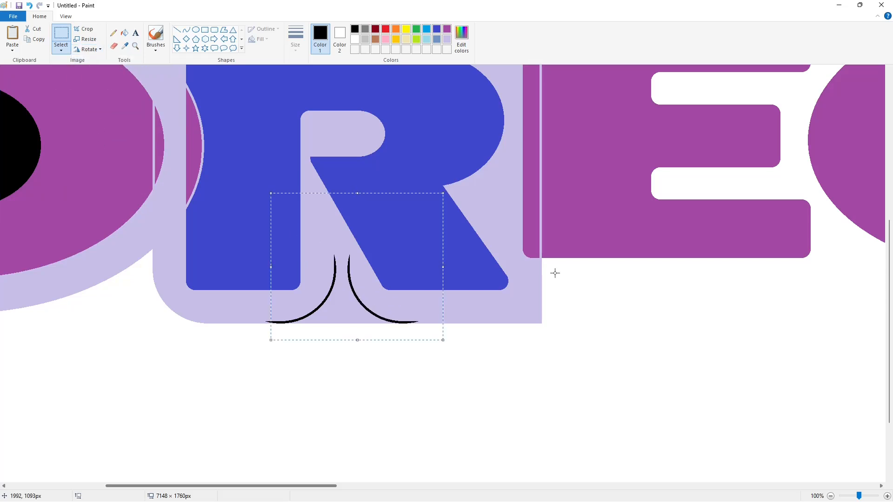
left_click(762, 399)
- Paste the arc flipped vertically and horizontally, and place it on the lower-right corner of the R's lavender border
scroll(644, 339, "down", 2)
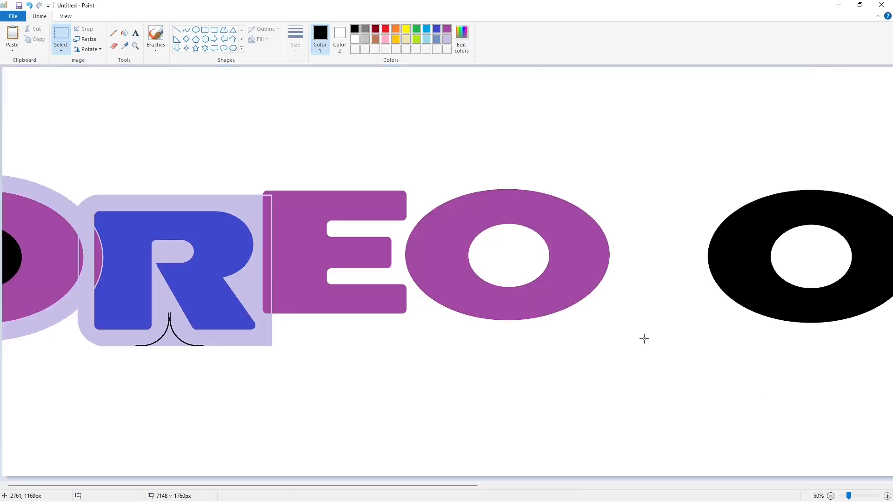
left_click(887, 496)
left_click_drag(233, 487, 344, 487)
scroll(414, 435, "up", 2)
key("ctrl+v")
left_click(89, 49)
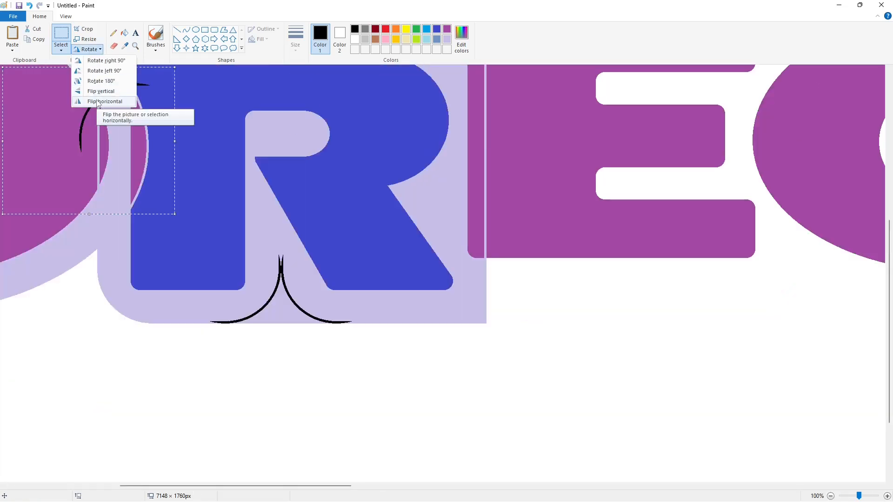
left_click(101, 91)
left_click(89, 49)
left_click(105, 102)
left_click_drag(76, 178, 465, 302)
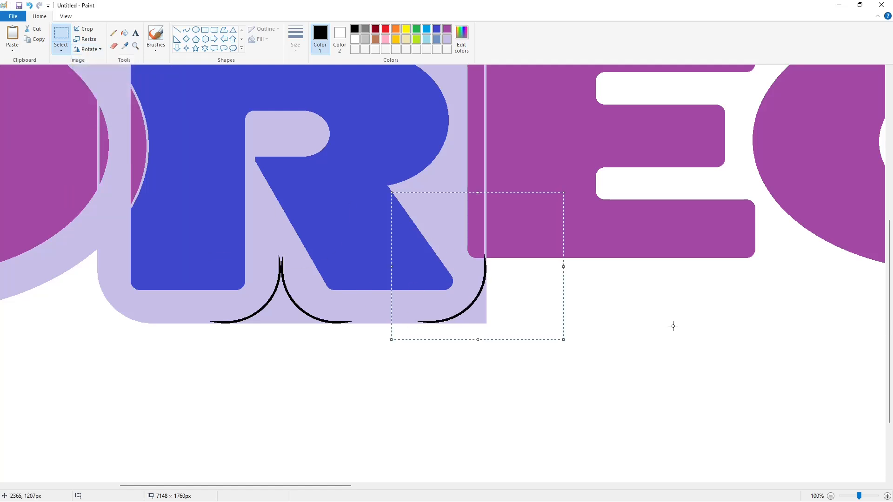
- Fill the areas outside the R border's lower arcs with white, and recolour the arcs lavender
left_click(125, 33)
left_click(355, 39)
left_click(281, 305)
left_click(477, 314)
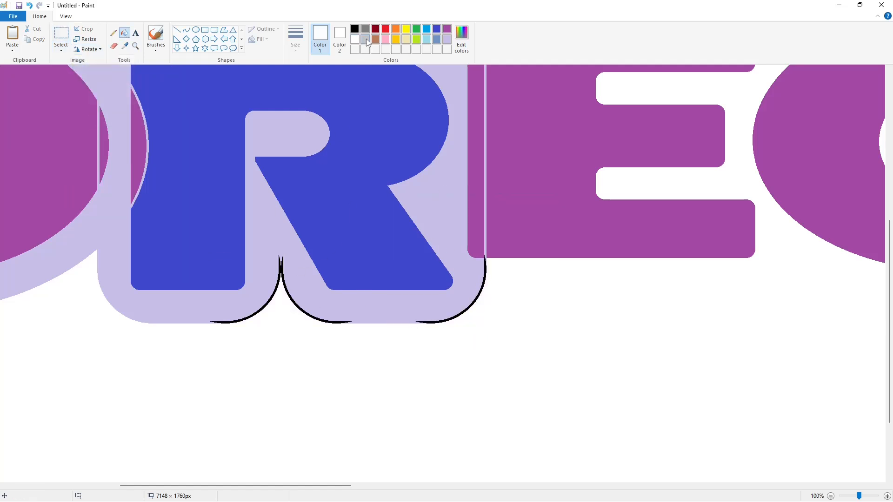
left_click(447, 39)
left_click(470, 307)
left_click(293, 300)
- Draw a short diagonal line along the right side of the notch between the R's legs, and recolour it lavender
left_click(181, 31)
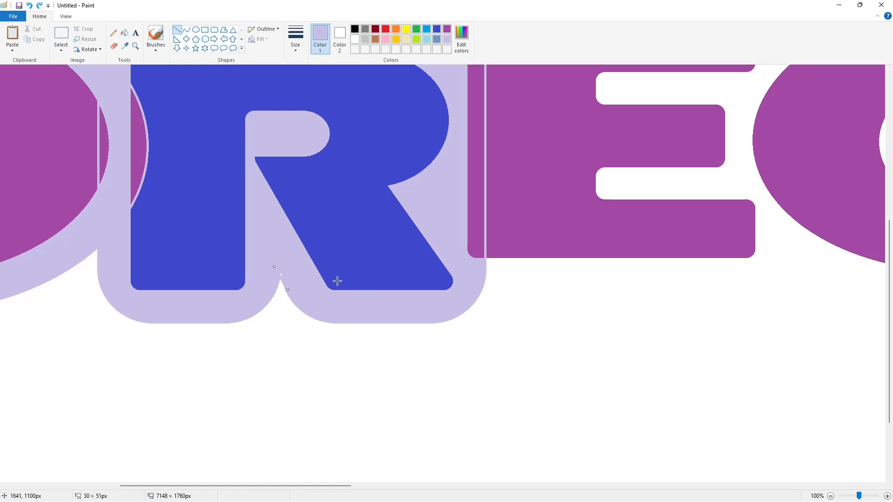
scroll(337, 281, "down", 1)
left_click(888, 496)
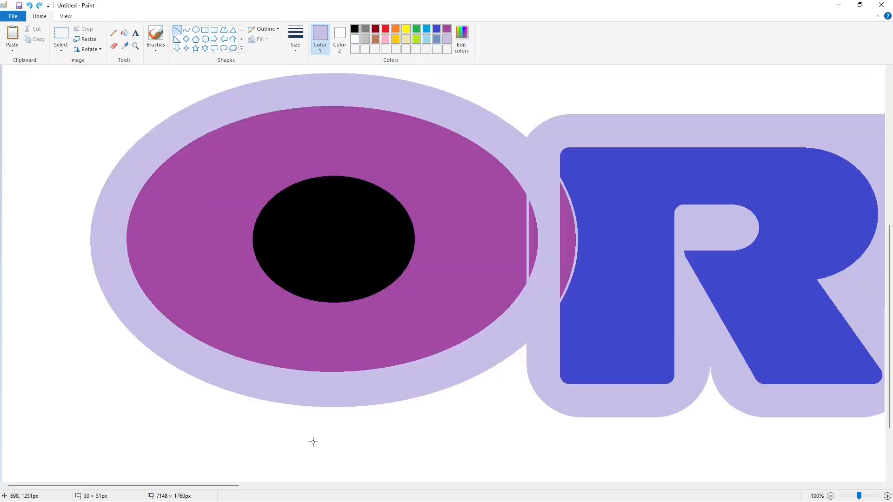
left_click_drag(191, 486, 307, 486)
left_click(355, 29)
left_click_drag(307, 273, 307, 270)
left_click_drag(293, 245, 263, 264)
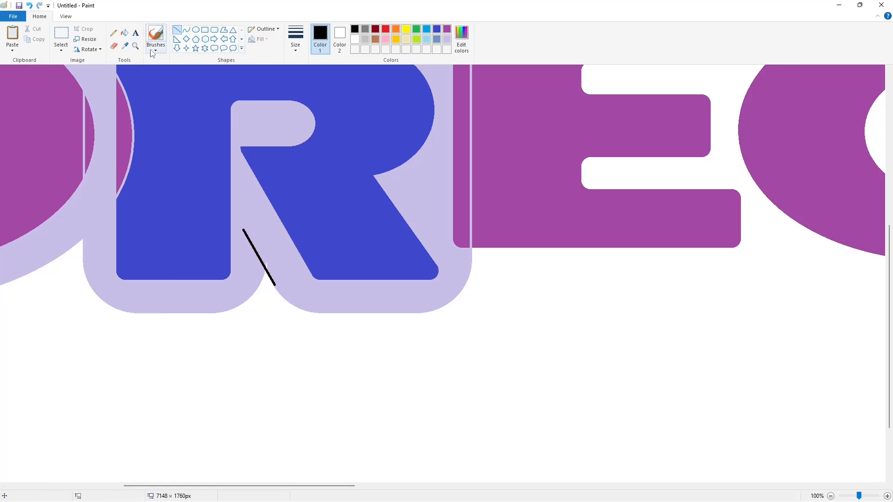
left_click(125, 33)
left_click(445, 48)
scroll(667, 406, "down", 1)
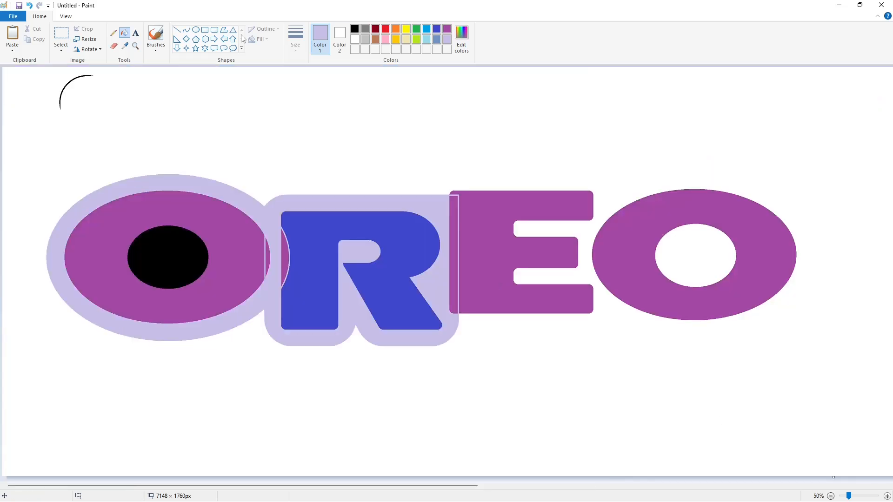
- Draw a black rectangle outline of about 755 × 677 px around the E
left_click(204, 29)
left_click(355, 29)
left_click_drag(433, 183, 608, 330)
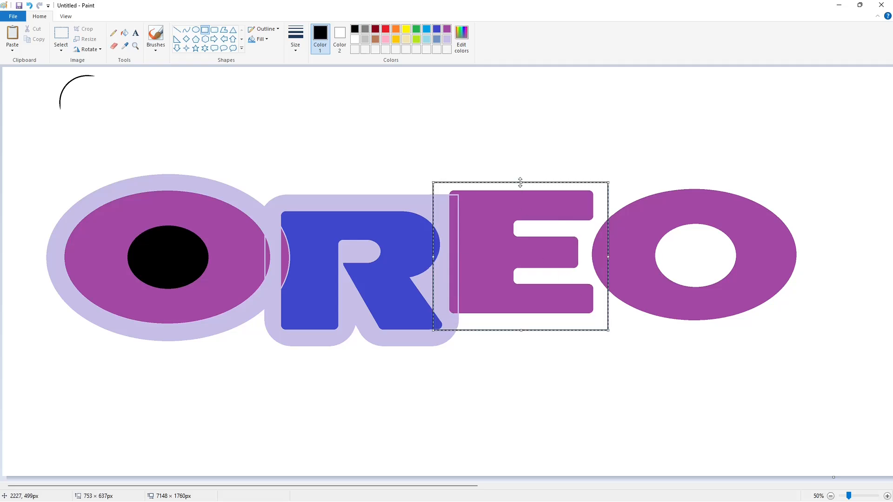
left_click_drag(521, 182, 521, 173)
left_click_drag(608, 257, 609, 254)
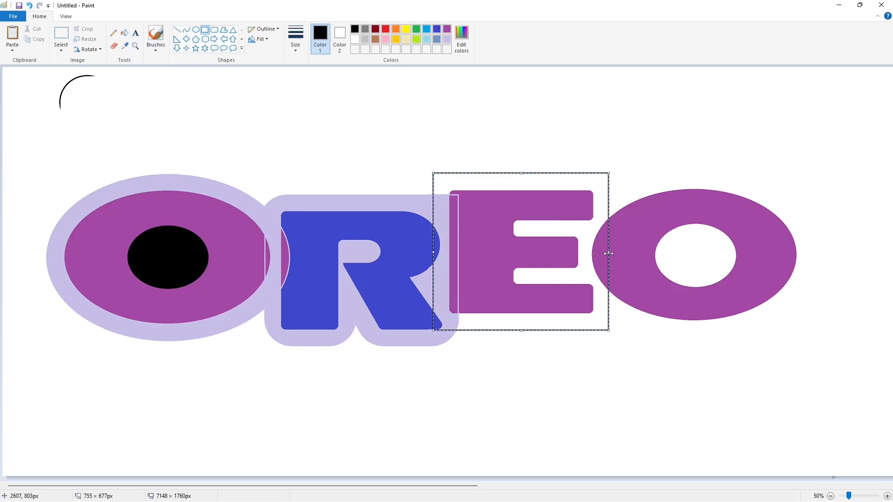
scroll(215, 176, "right", 10)
scroll(215, 176, "left", 10)
- Fill the rectangle around the E with black, and recolour the whole border blue
left_click(124, 33)
left_click(438, 178)
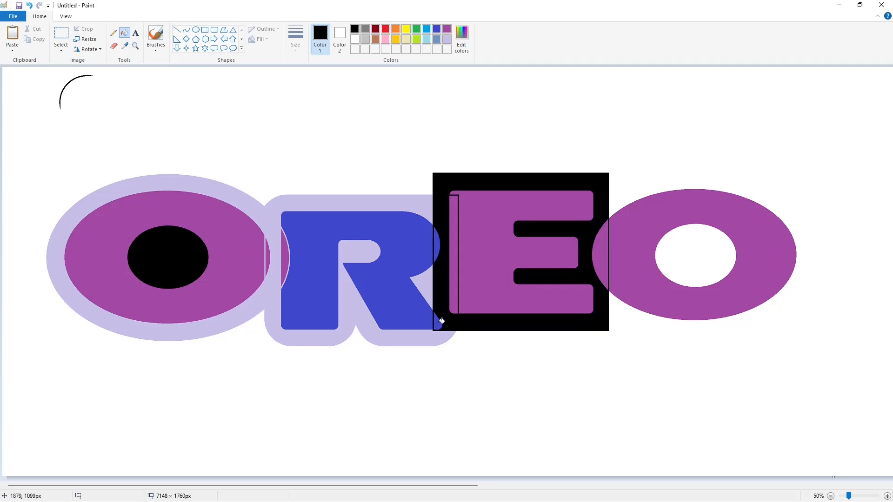
left_click(448, 179)
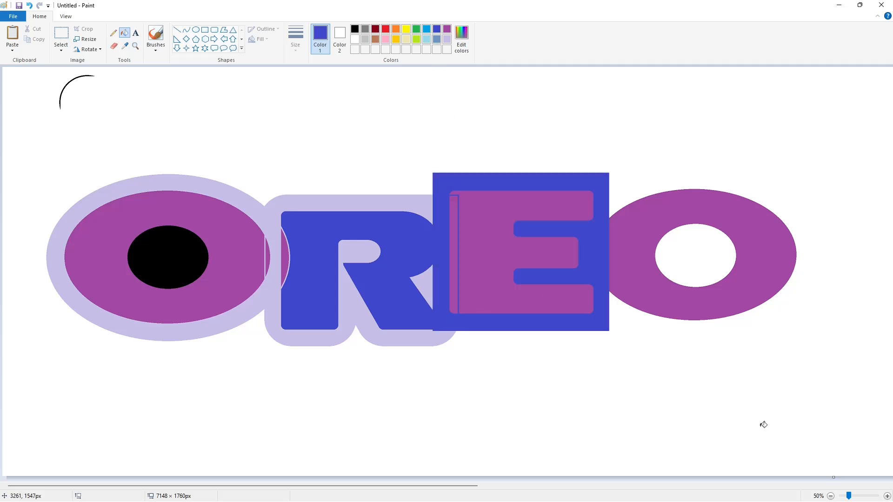
- Paste the black arc and align it with the upper-left corner of the E's blue border
left_click(888, 496)
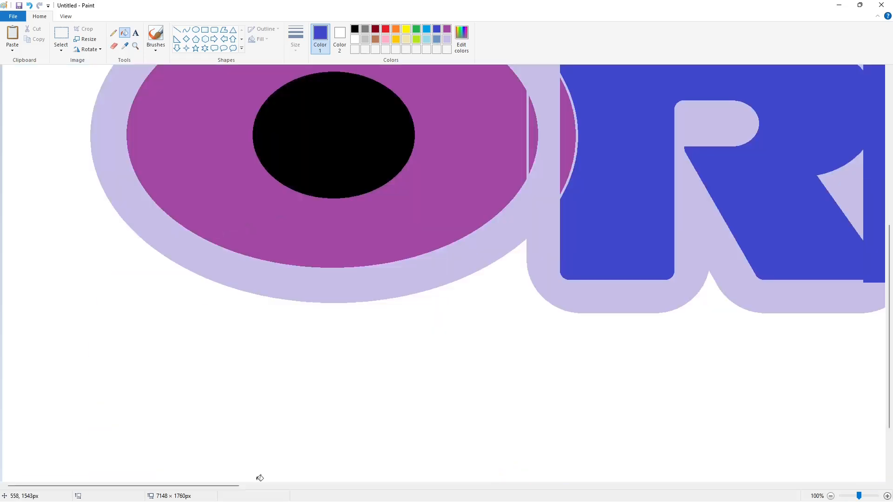
left_click_drag(223, 485, 347, 483)
scroll(452, 400, "up", 5)
key("ctrl+v")
left_click_drag(102, 119, 407, 314)
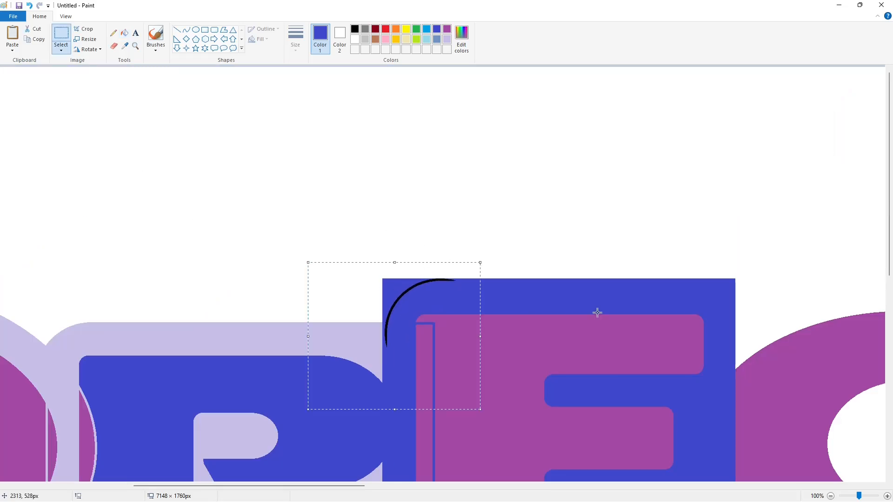
key("Left")
key("Left")
key("Left")
key("Left")
- Paste the arc flipped horizontally, and align it with the upper-right corner of the E's blue border
key("ctrl+v")
left_click(87, 49)
left_click(97, 103)
left_click_drag(93, 131, 728, 325)
key("Right")
key("Right")
key("Right")
key("Right")
left_click(179, 102)
- Fill the E border's two upper corners outside the arcs with white, and recolour the arcs blue
left_click(125, 33)
left_click(355, 39)
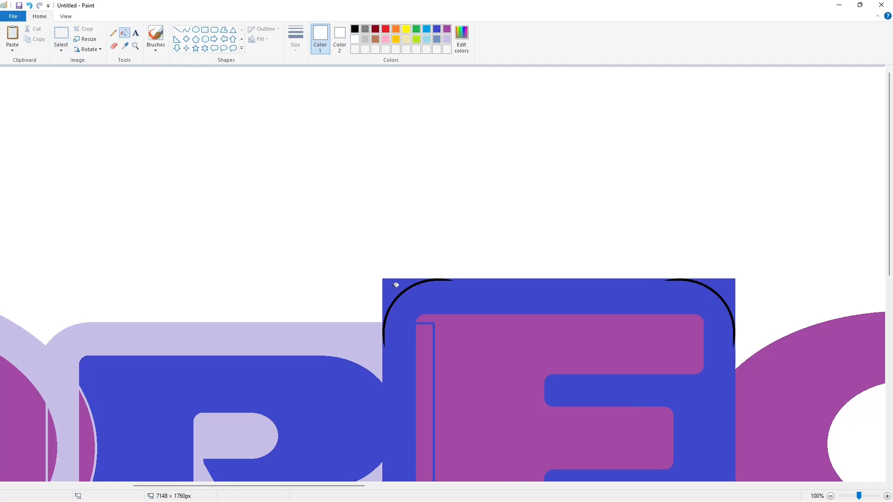
left_click(393, 287)
left_click(725, 285)
left_click(436, 30)
left_click(432, 280)
left_click(718, 294)
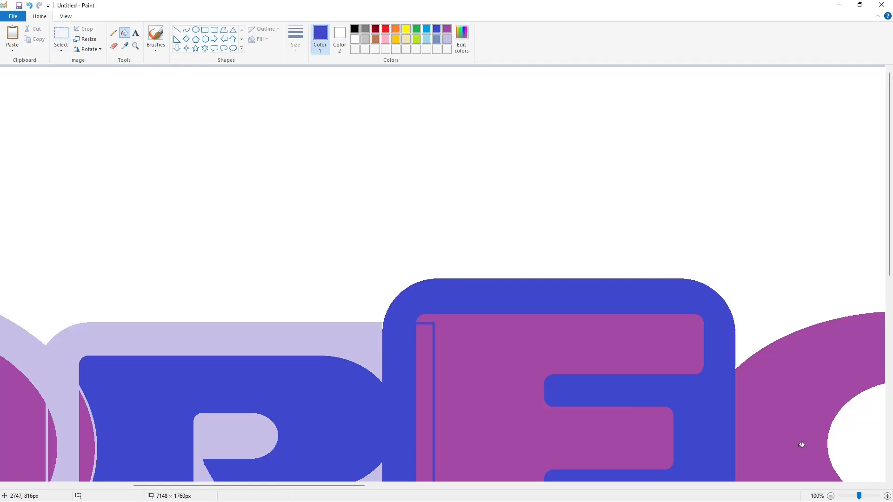
- Paste the arc flipped vertically, and place it on the lower-left corner of the E's blue border
scroll(667, 374, "down", 2)
scroll(667, 374, "up", 1)
scroll(801, 446, "up", 1)
scroll(420, 455, "down", 6)
left_click_drag(204, 486, 370, 479)
key("ctrl+v")
left_click(88, 49)
left_click(97, 92)
left_click_drag(122, 149, 278, 232)
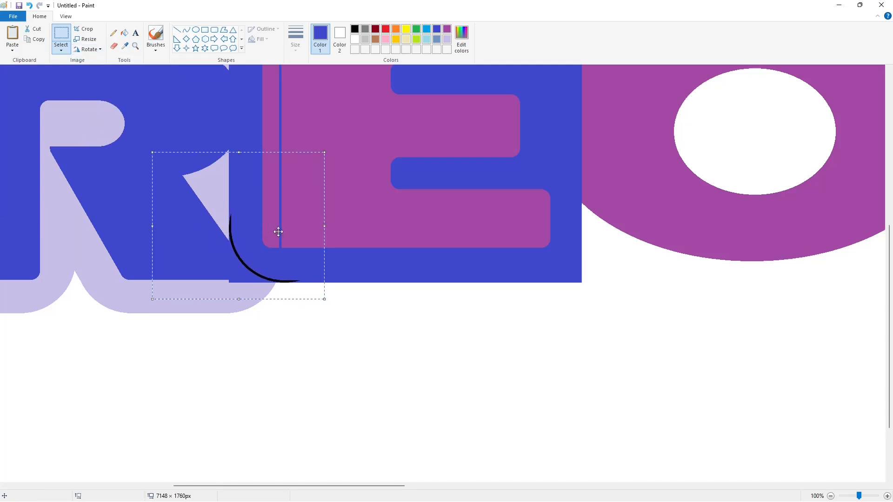
- Paste the arc flipped vertically and horizontally, and place it on the lower-right corner of the E's blue border
key("ctrl+v")
left_click(92, 51)
left_click(96, 101)
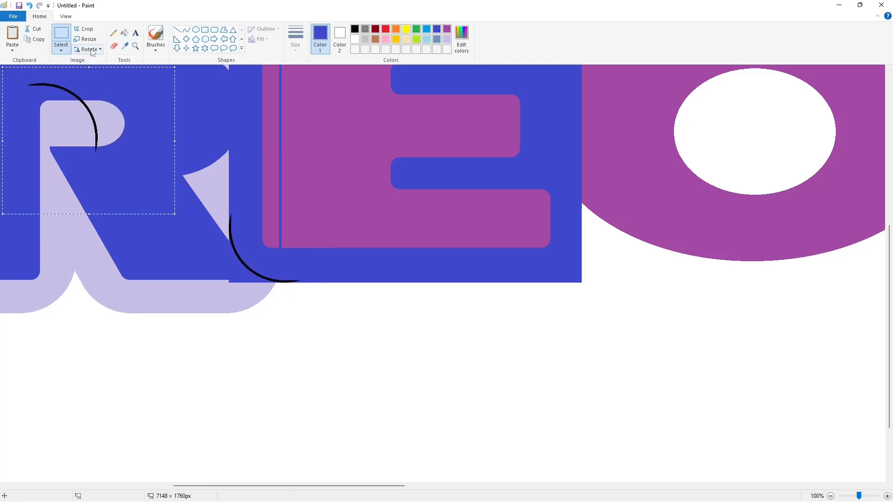
left_click(95, 101)
left_click(91, 50)
left_click(96, 92)
left_click(90, 51)
left_click(91, 101)
left_click_drag(110, 145, 595, 228)
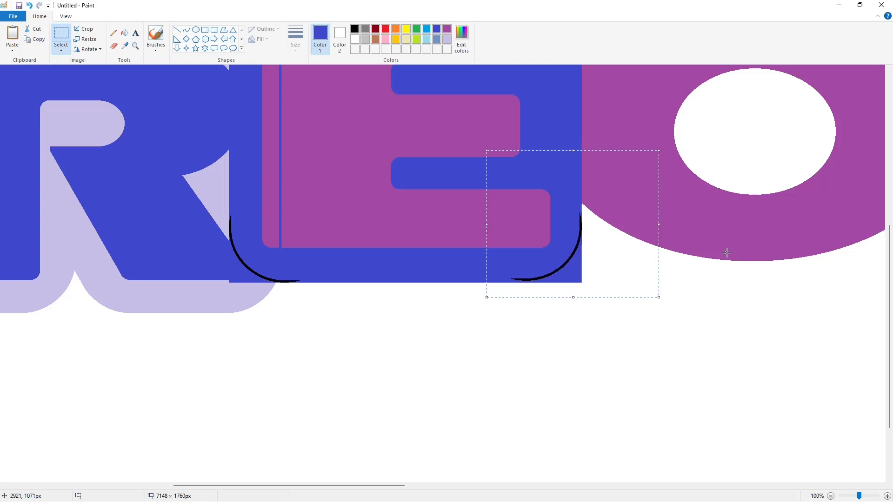
left_click(726, 253)
- Try to fill the corner outside the E border's lower-left arc with lavender
left_click(125, 32)
left_click(447, 40)
left_click(249, 265)
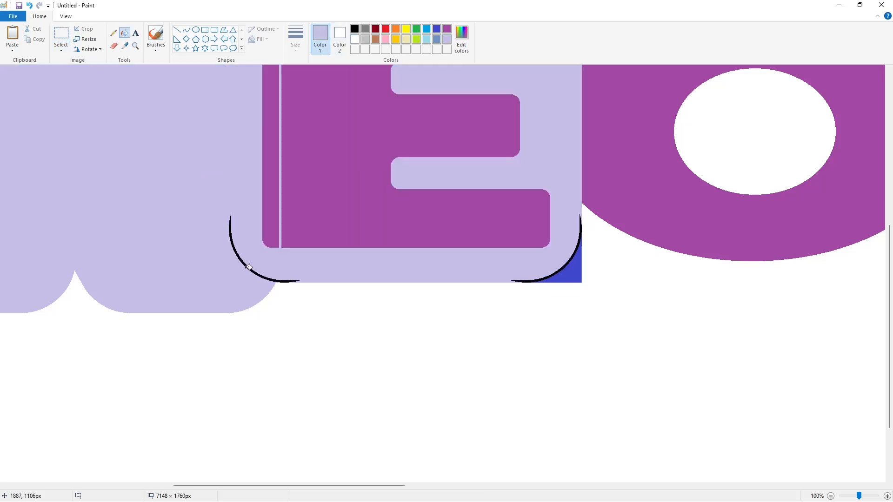
key("ctrl+z")
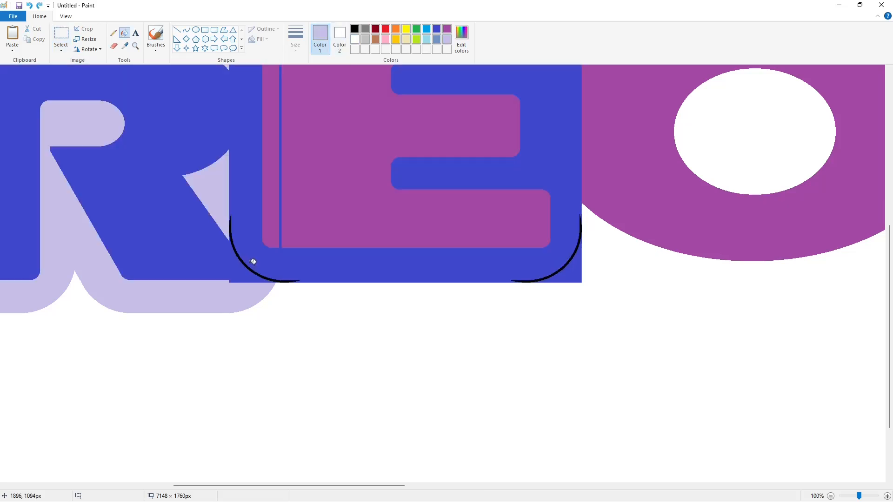
- Fill the corner outside the E border's lower-right arc with white, and recolour the arc blue
left_click(577, 268)
left_click(355, 39)
left_click(575, 274)
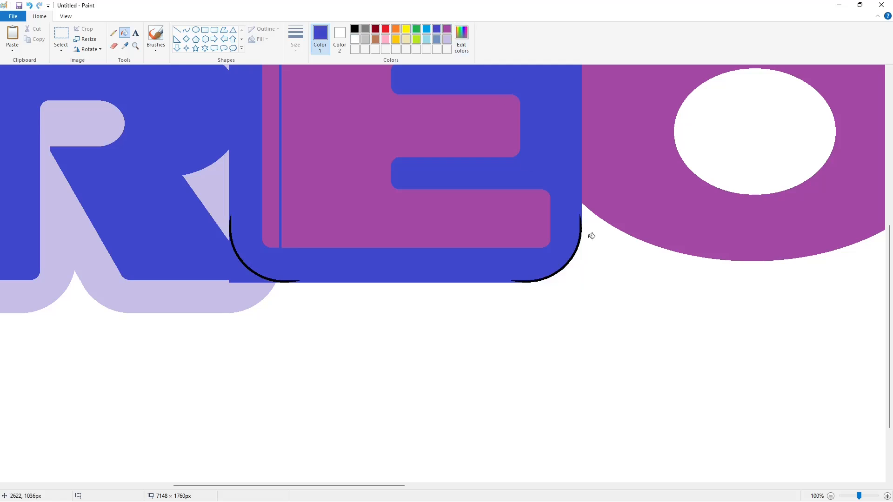
- Draw a lavender line across the R's right leg, and fill the cut-off lower part of the leg with lavender
left_click(177, 30)
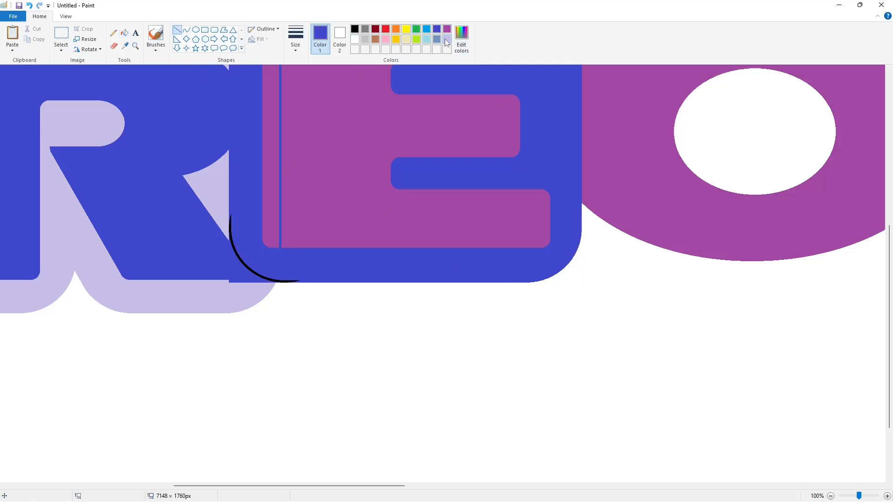
left_click(447, 39)
left_click_drag(200, 192, 93, 232)
left_click(125, 33)
left_click(216, 262)
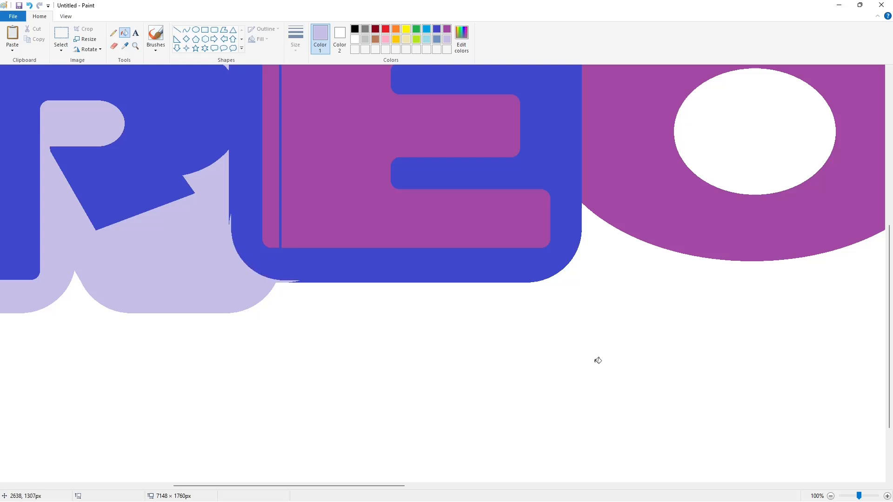
- Undo the lavender fill of the E border's lower-left arc, and recolour that arc blue
key("ctrl+z")
left_click(437, 30)
left_click(272, 284)
key("ctrl+z")
left_click(263, 277)
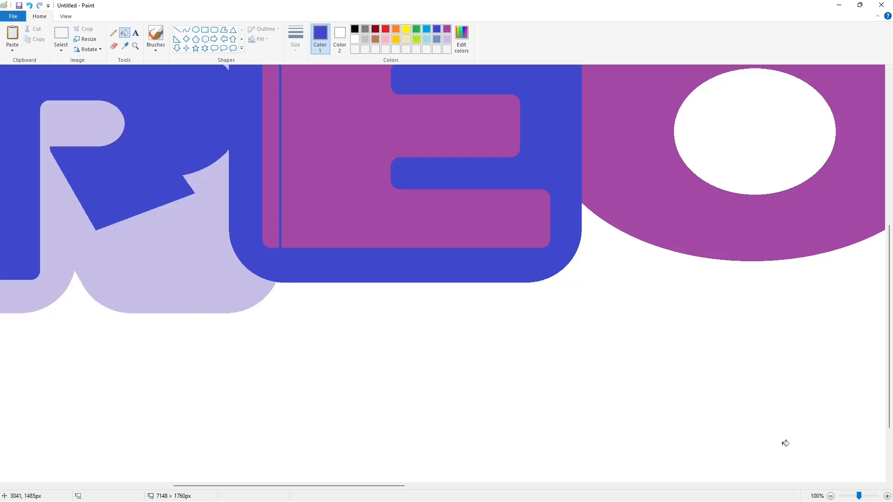
- Draw a black ellipse outline around the O after the E, and stretch it into an even border around the letter
left_click(830, 496)
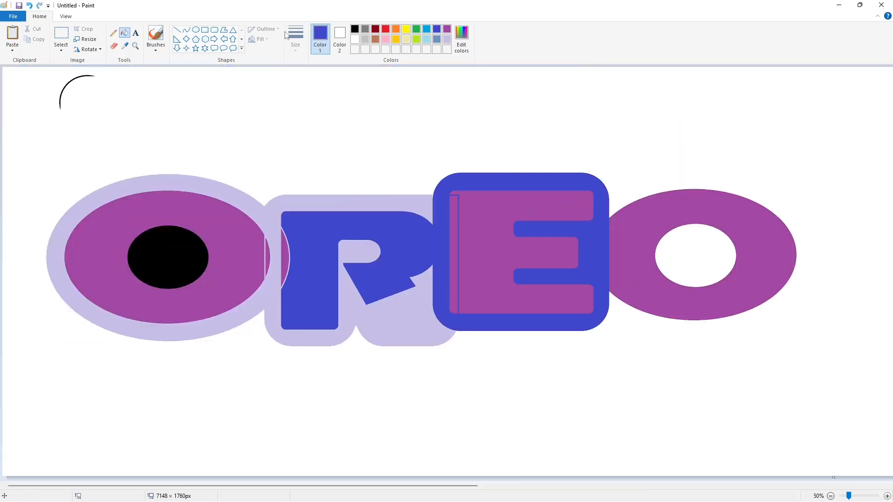
left_click(197, 32)
left_click_drag(590, 191, 788, 325)
left_click_drag(670, 265, 676, 246)
left_click_drag(707, 305, 716, 338)
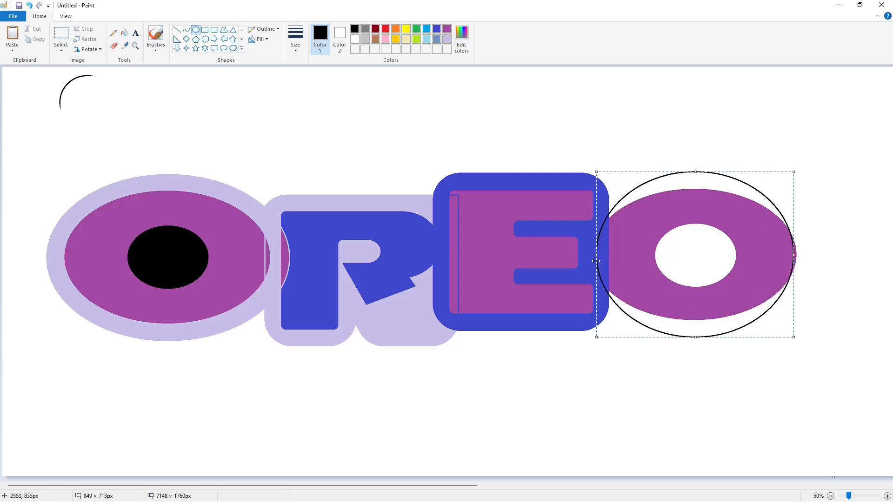
left_click_drag(596, 261, 592, 266)
left_click_drag(795, 251, 814, 254)
left_click_drag(593, 255, 569, 260)
- Fill the border ring around the last O, its overlap with the E's border, and the O's centre with black
left_click(124, 33)
left_click(654, 188)
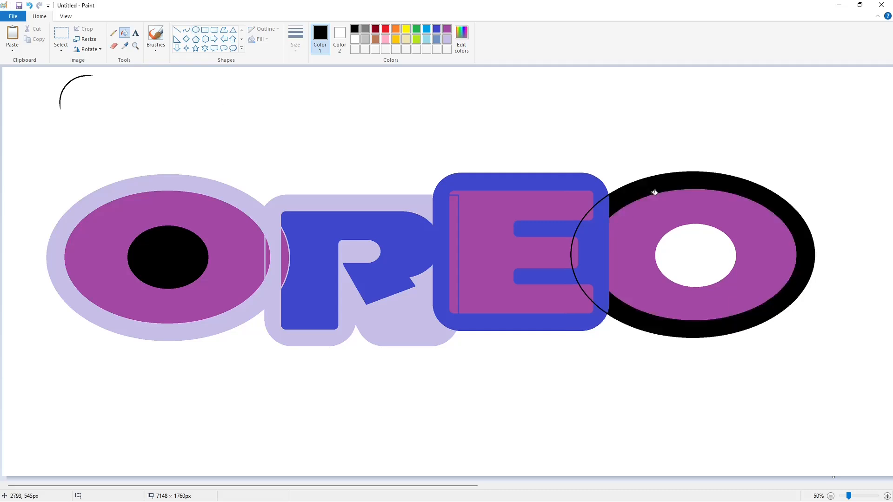
left_click(605, 246)
left_click(693, 259)
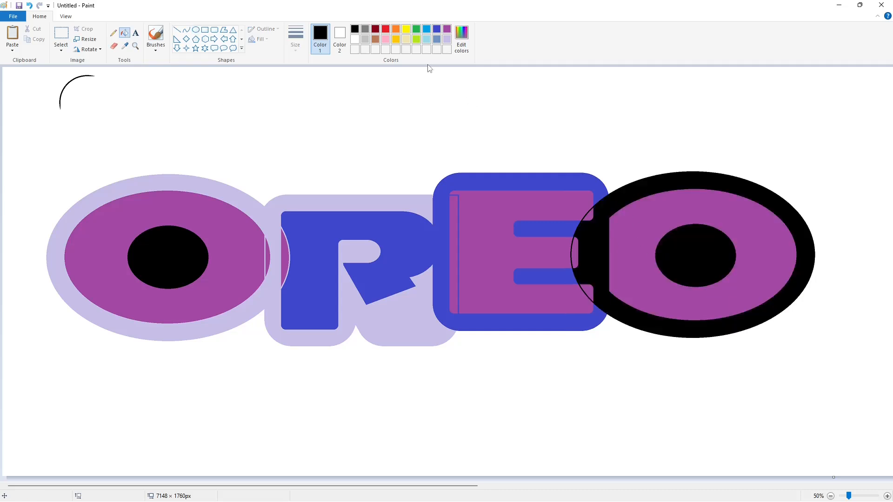
- Fill the borders and letters of the last O and E, the R's pieces, and both O centres with brown
left_click(628, 197)
left_click(632, 217)
left_click(550, 246)
left_click(592, 288)
left_click(454, 265)
left_click(423, 250)
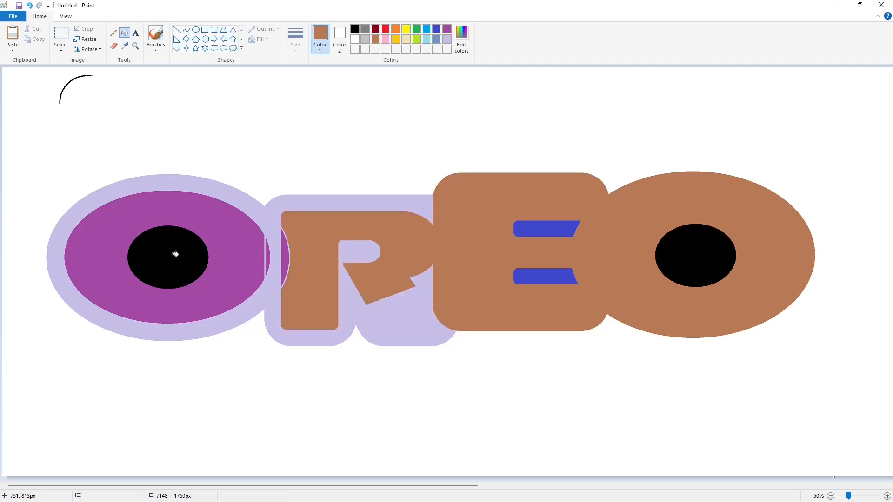
left_click(176, 253)
left_click(695, 252)
- Overlay the black OREO lettering copy on the bordered letters, and nudge it into exact alignment with them
left_click_drag(428, 485, 578, 484)
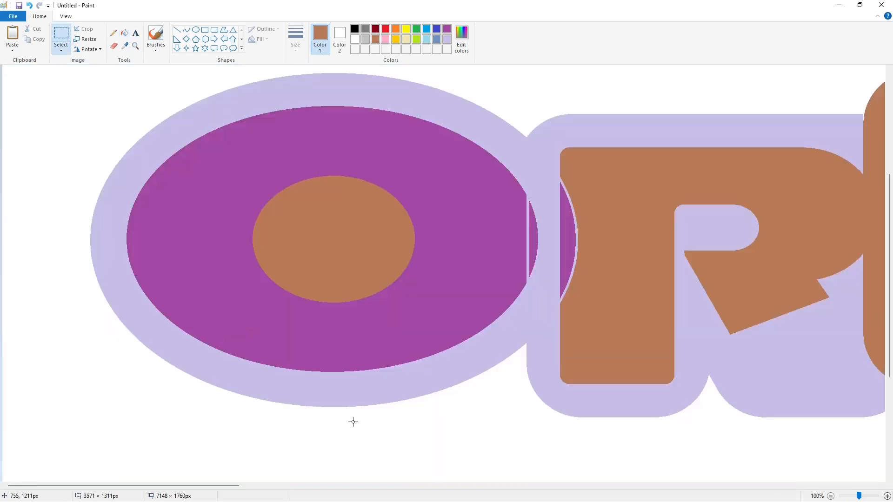
left_click_drag(353, 422, 339, 194)
key("Up")
key("Up")
key("Up")
key("Up")
key("Up")
key("Right")
key("Right")
key("Right")
key("Right")
key("Right")
key("Right")
key("Right")
key("Right")
key("Right")
key("Right")
key("Right")
key("Right")
key("Right")
key("Right")
key("Right")
key("Right")
key("Right")
key("Right")
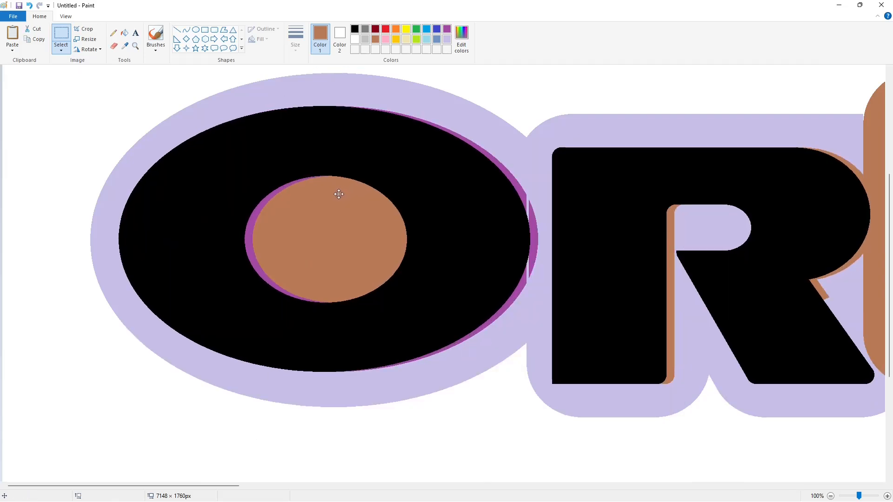
key("Right")
scroll(337, 195, "up", 4)
left_click(288, 97)
scroll(724, 425, "down", 4)
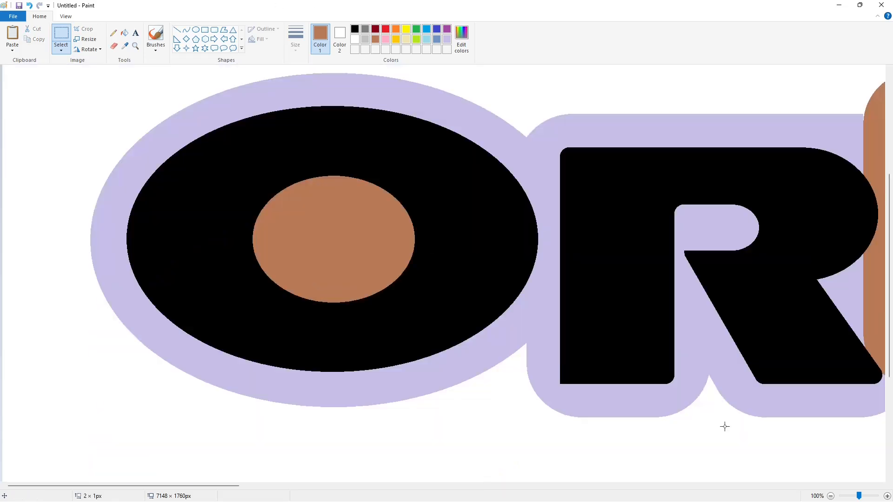
- Fill the E's gaps, the border around the E and last O, and both O centres with lavender
left_click(831, 497)
left_click(125, 32)
left_click(544, 229)
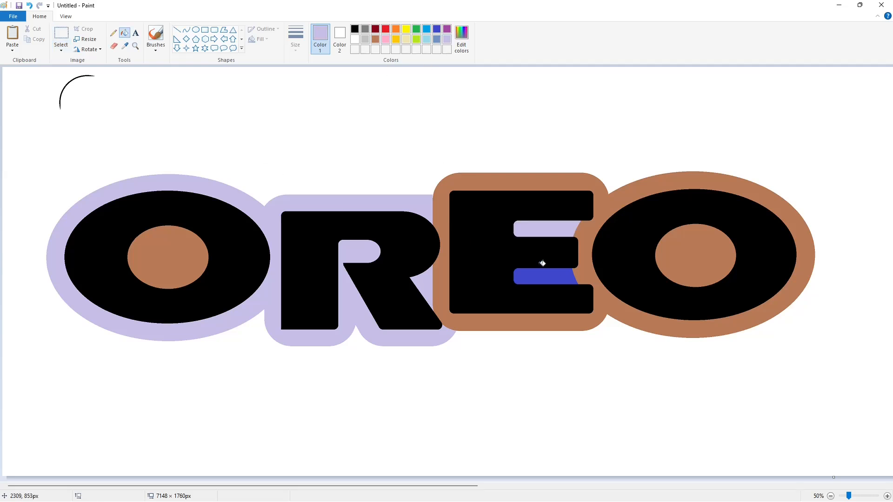
left_click(549, 276)
left_click(600, 270)
left_click(695, 256)
left_click(196, 255)
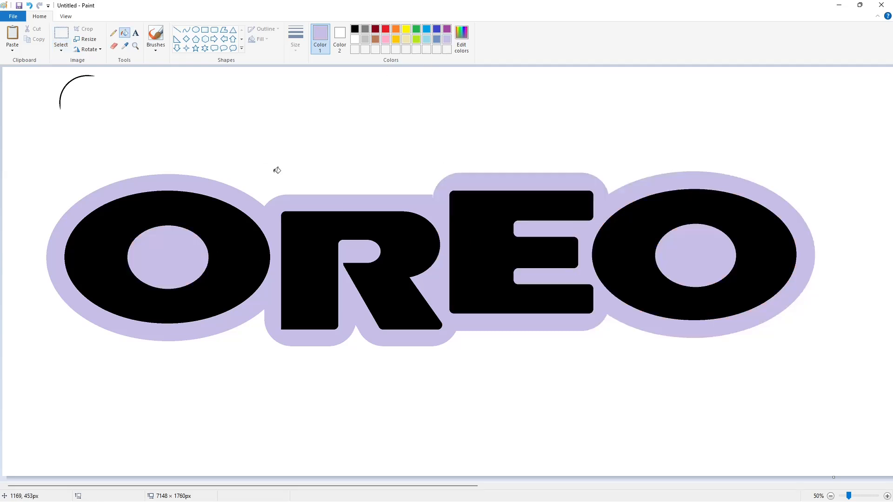
- Select the whole bordered wordmark and place a copy of it in the blank area to its right
left_click(61, 33)
left_click_drag(19, 95, 854, 449)
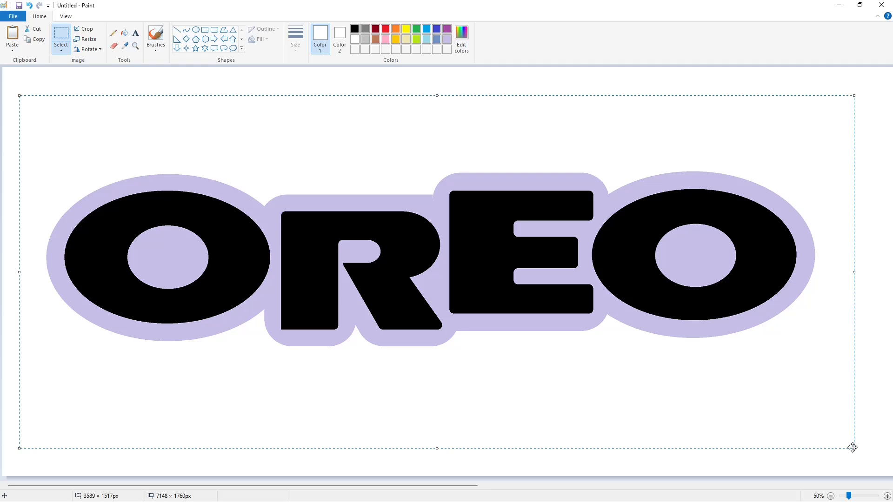
left_click(831, 496)
left_click(658, 340)
left_click(887, 497)
left_click(887, 496)
left_click(831, 496)
left_click_drag(353, 486, 763, 486)
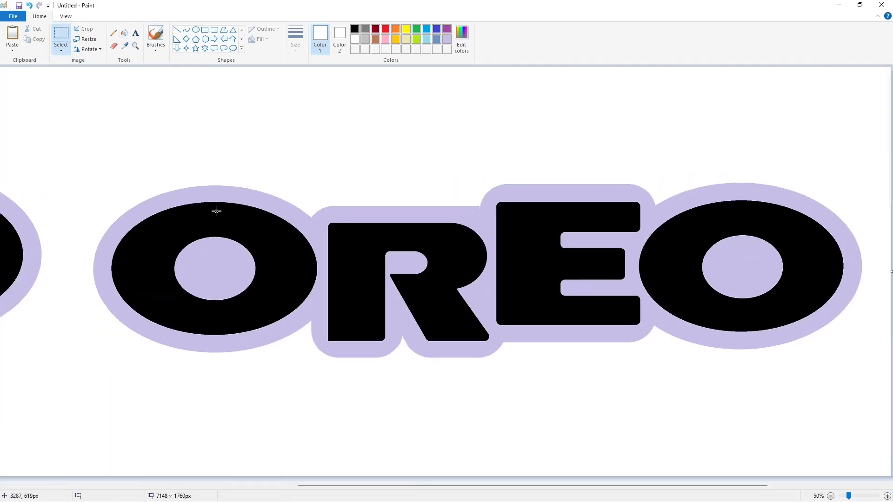
- Recolour the original wordmark's lavender border and both of its O centres brown
scroll(216, 212, "left", 10)
left_click(377, 40)
left_click(124, 33)
left_click(242, 202)
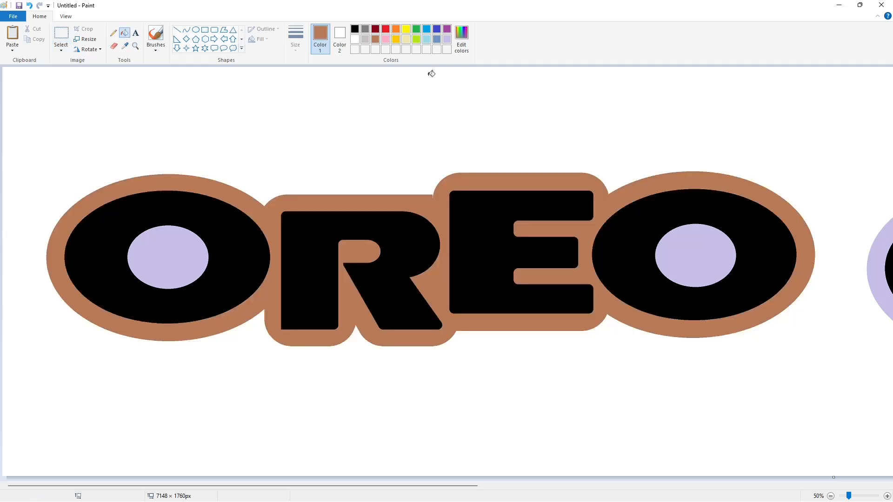
left_click(165, 253)
left_click(696, 255)
- Fill the black letters O, R, E and O of the brown-bordered wordmark with lavender
left_click(447, 39)
left_click(84, 257)
left_click(309, 289)
left_click(481, 236)
left_click(609, 238)
- Draw a black ellipse outline evenly around the first O's brown border, and fill the gap between them with black
left_click(355, 29)
left_click(196, 30)
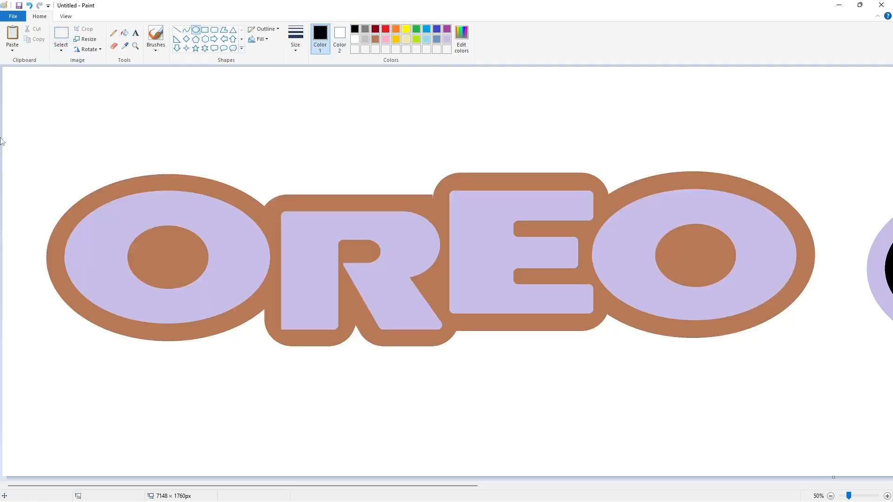
left_click_drag(39, 186, 282, 356)
left_click_drag(143, 283, 151, 262)
left_click_drag(171, 335, 172, 351)
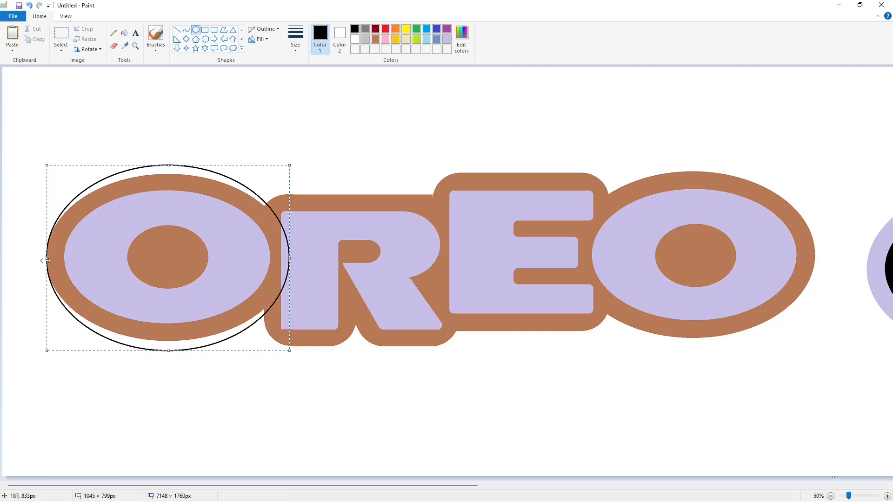
left_click_drag(45, 261, 36, 265)
left_click_drag(287, 260, 301, 260)
left_click(391, 285)
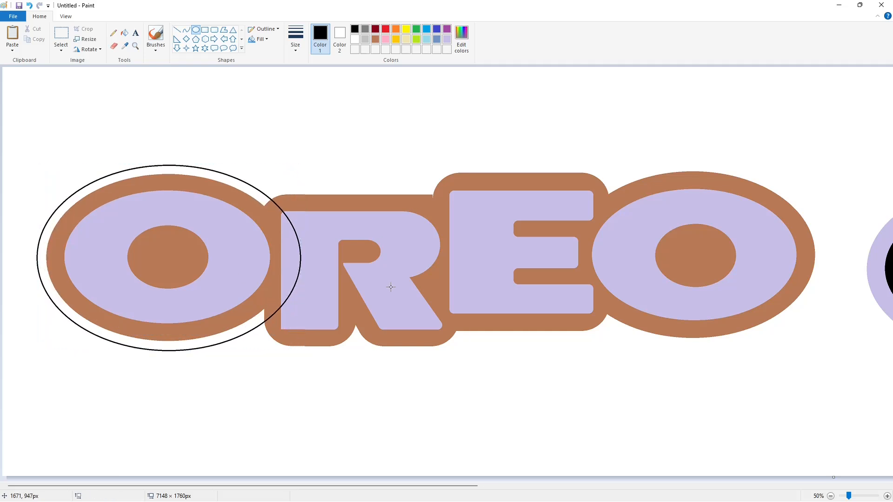
left_click(125, 33)
left_click(239, 176)
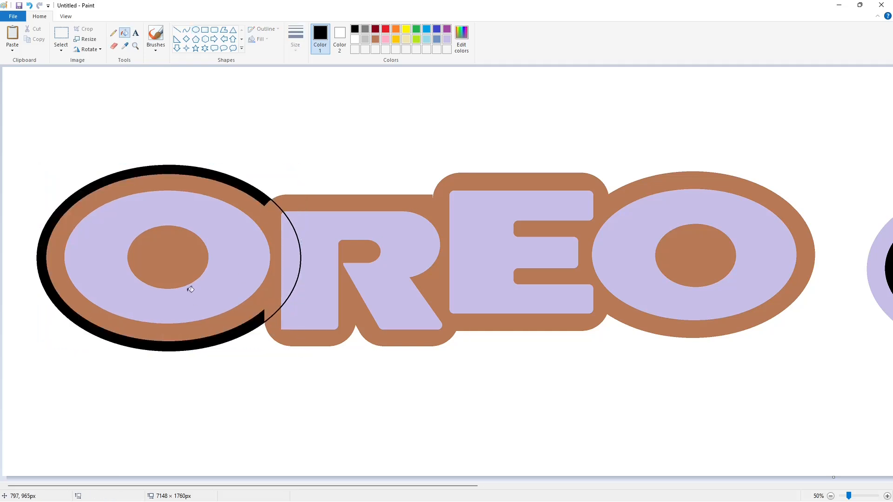
- Try a black rectangle around the R, and undo it together with the ellipse and fill around the first O
left_click(204, 29)
left_click_drag(265, 191, 482, 359)
key("ctrl+z")
key("ctrl+z")
key("ctrl+z")
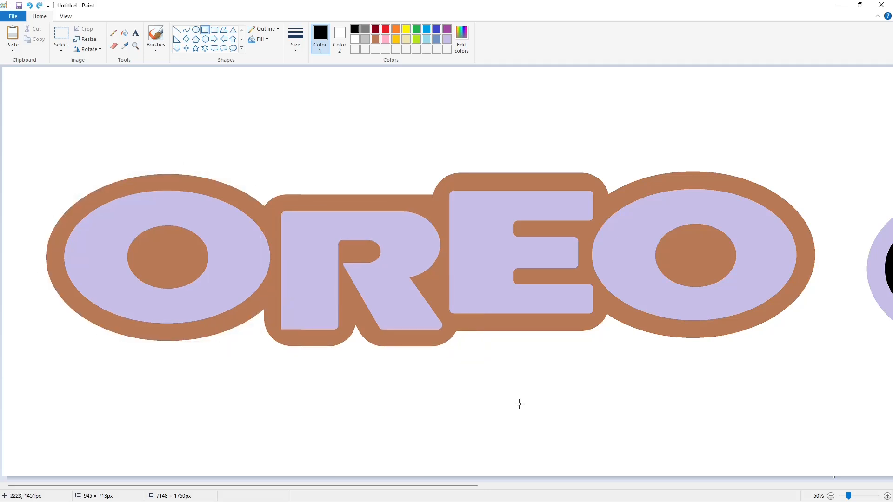
- Draw a short vertical white line, about 80 px long, where the R's top border meets the E's border
left_click(887, 496)
left_click_drag(216, 486, 353, 489)
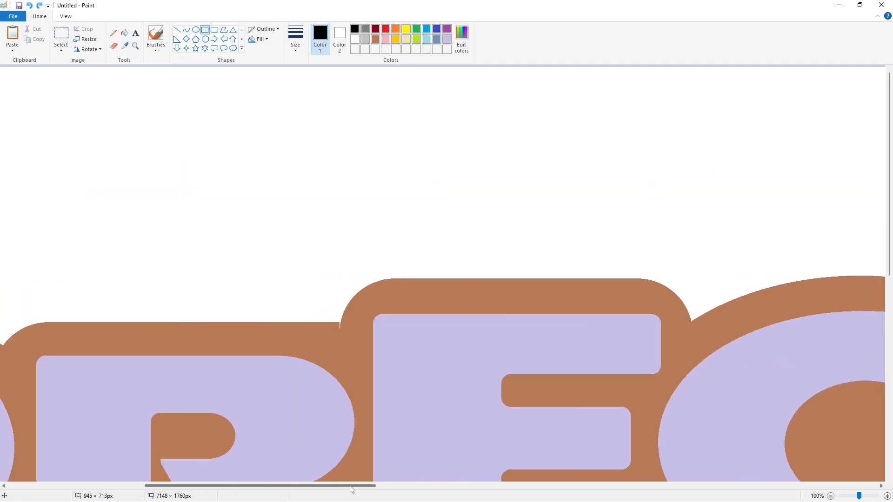
left_click(177, 30)
left_click_drag(337, 323, 339, 322)
left_click(296, 39)
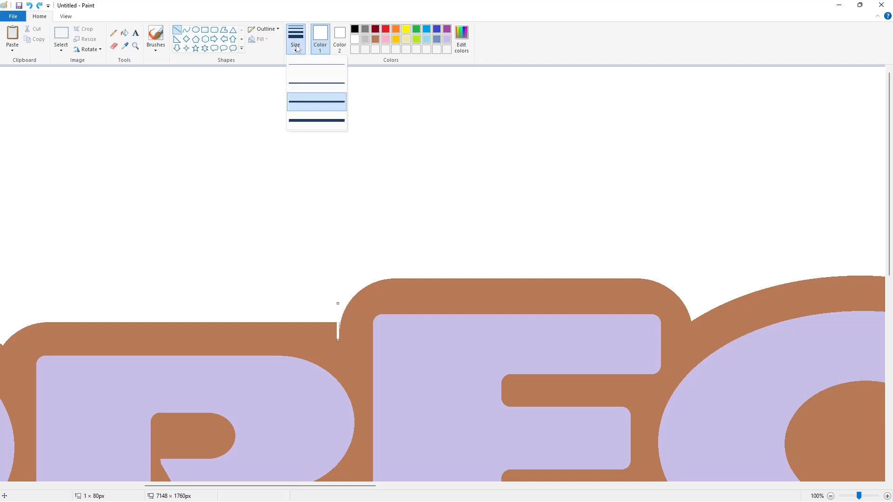
left_click(316, 84)
left_click(831, 497)
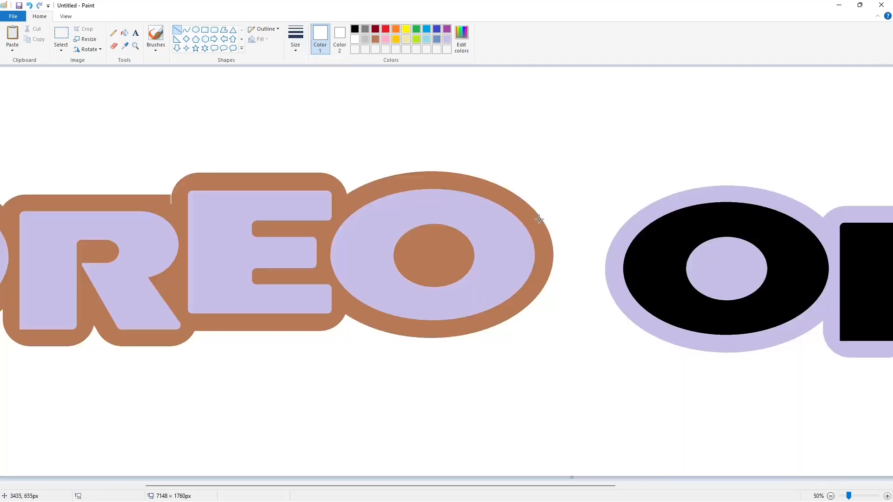
- Draw a black curve that rounds off the upper-right corner of the R's border down to the E's border
left_click(355, 30)
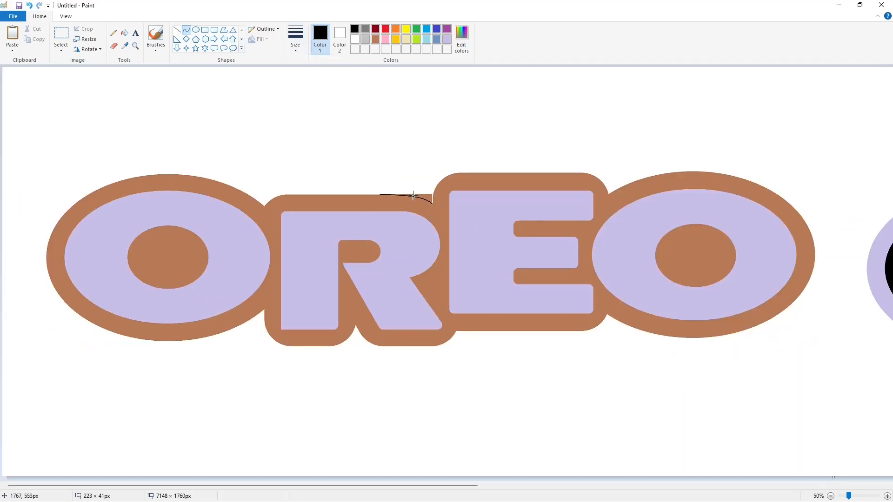
scroll(664, 422, "right", 5)
scroll(664, 422, "left", 5)
left_click(887, 497)
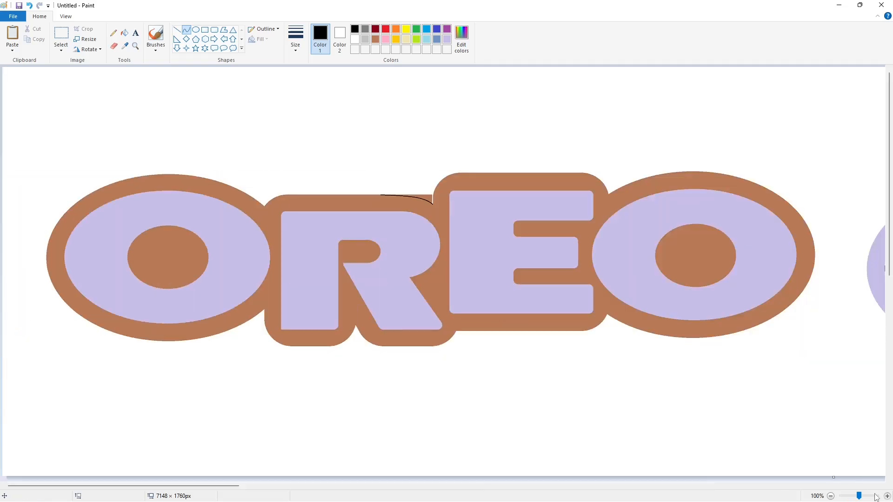
left_click_drag(186, 487, 318, 487)
- Fill the corner cut off by the curve above the R with white, and recolour the curve brown
left_click(124, 33)
left_click(355, 39)
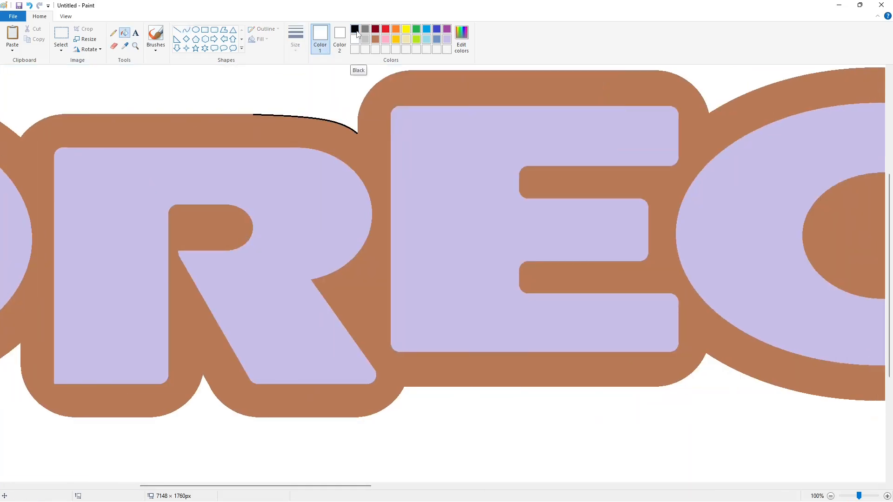
left_click(356, 31)
left_click(363, 156)
left_click(379, 125)
scroll(467, 326, "down", 1)
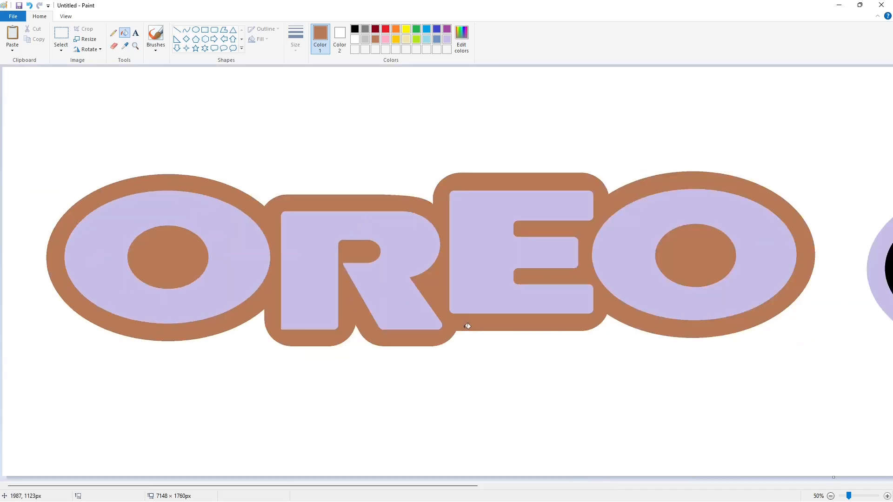
- Select the brown-bordered wordmark and place a copy of it in the area to its right
left_click(61, 34)
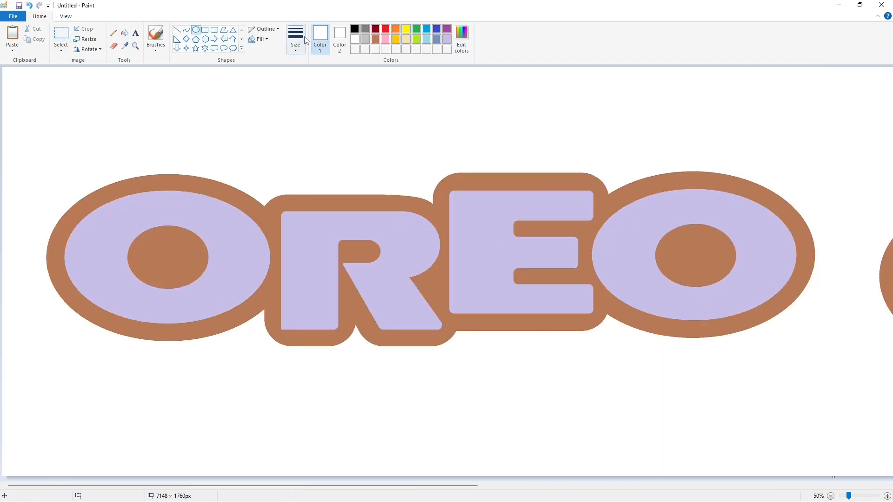
- Draw a thin black ellipse outline evenly around the first O's brown border, and fill the gap with black
left_click(355, 30)
left_click_drag(39, 179, 308, 356)
left_click_drag(172, 267, 172, 256)
left_click(298, 47)
left_click(316, 84)
left_click_drag(186, 209, 182, 207)
left_click_drag(169, 343, 177, 351)
left_click_drag(114, 261, 116, 261)
left_click_drag(305, 259, 301, 257)
left_click(124, 33)
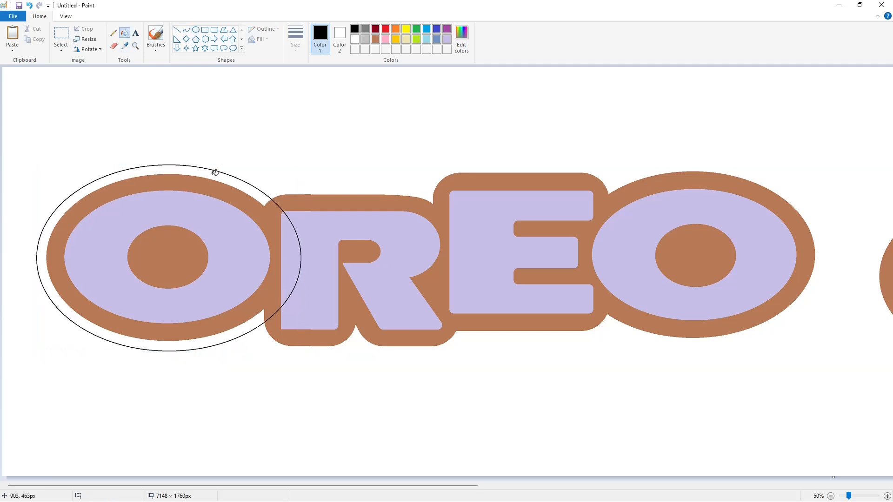
left_click(213, 171)
- Draw a thin black rectangle outline about 887 × 729 px around the R's brown border, and adjust its position and edges
left_click(206, 30)
left_click_drag(262, 186, 460, 356)
left_click(295, 39)
left_click(295, 79)
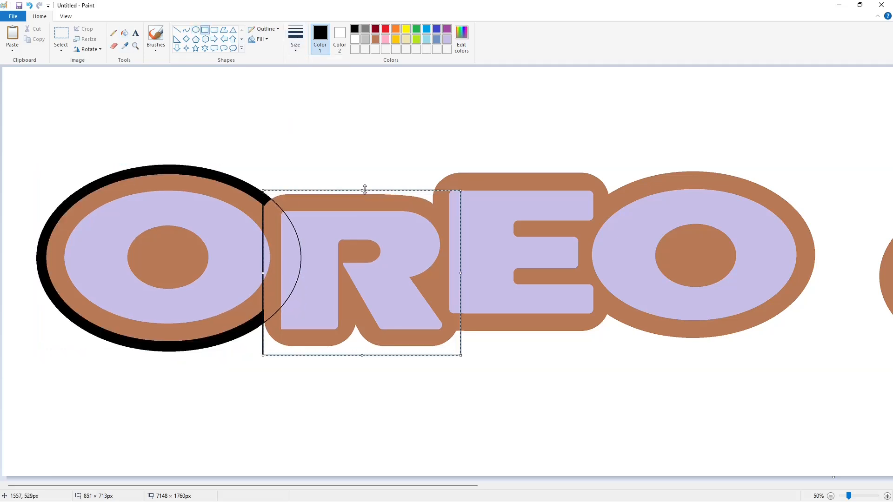
key("Left")
key("Left")
key("Left")
key("Left")
key("Left")
key("Left")
key("Left")
key("Left")
key("Left")
key("Left")
key("Left")
key("Left")
key("Left")
key("Left")
key("Left")
key("Left")
key("Left")
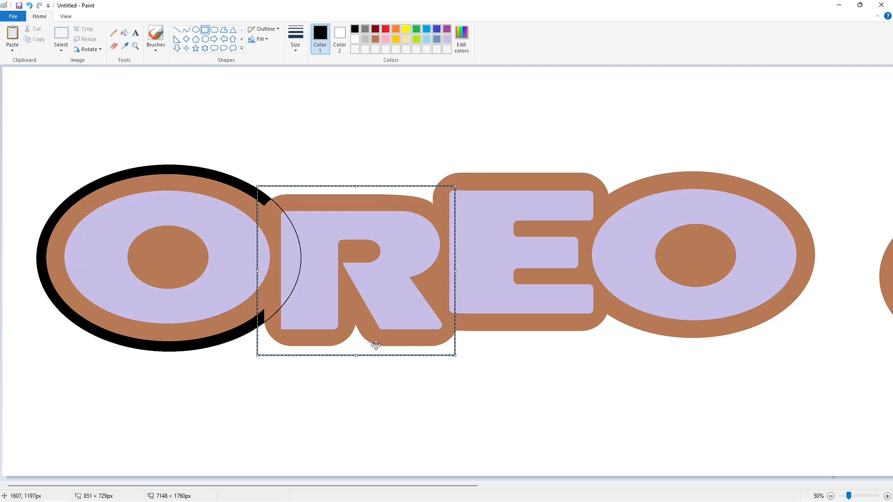
left_click_drag(453, 271, 462, 280)
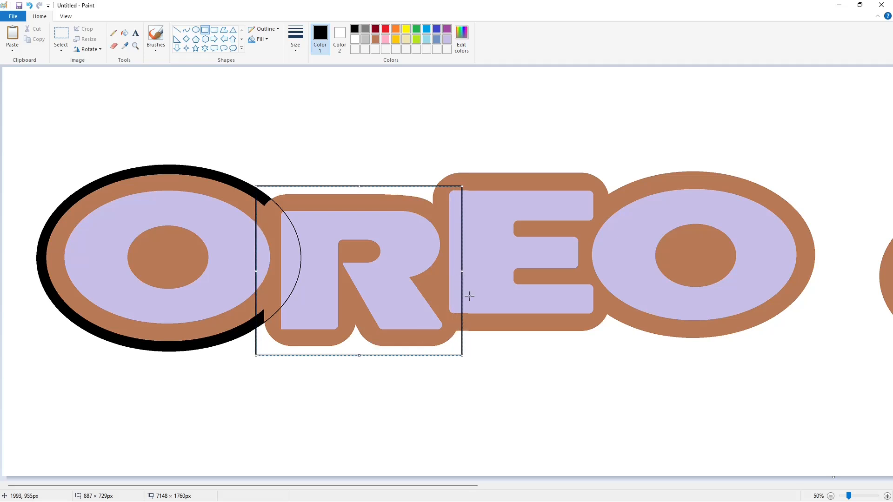
left_click(528, 417)
- Fill the gaps between the rectangle and the R's border with black, and recolour the connected outer border light grey
left_click(283, 194)
left_click(381, 348)
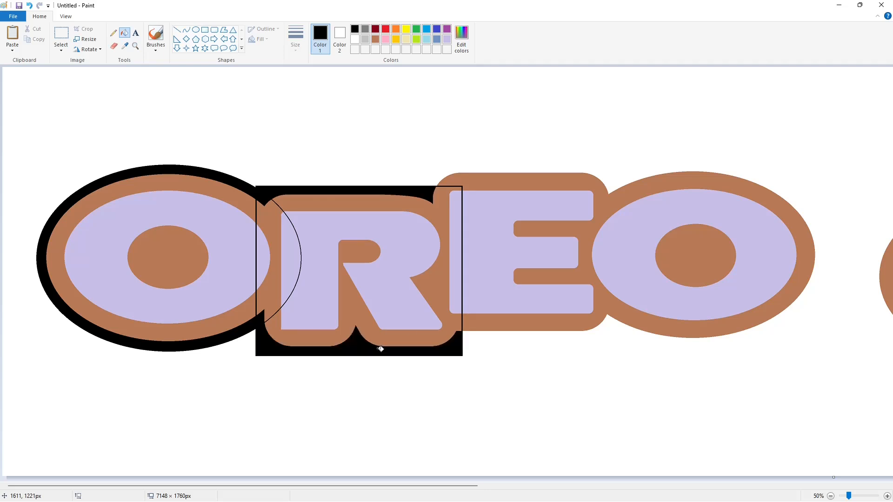
left_click(437, 39)
left_click(281, 345)
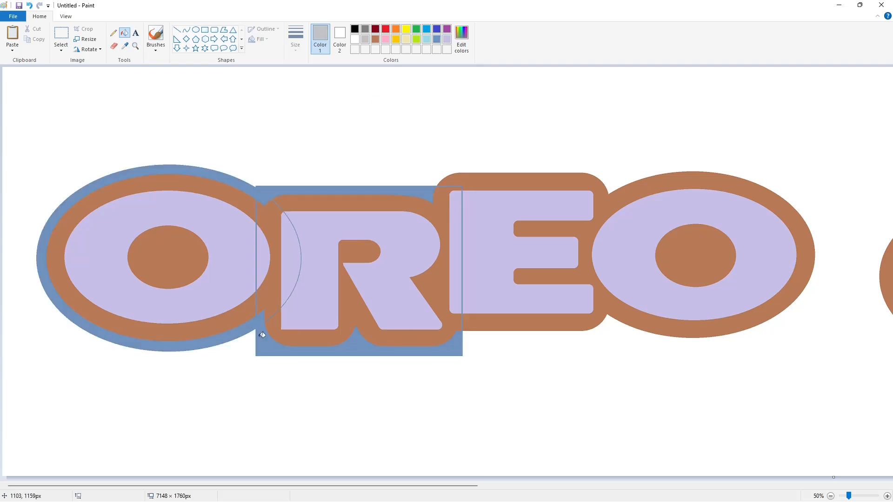
left_click(263, 337)
- Draw a black circle outline about 240 × 220 px around the R border's lower-left corner, and move it below the first O
left_click(196, 29)
left_click(354, 29)
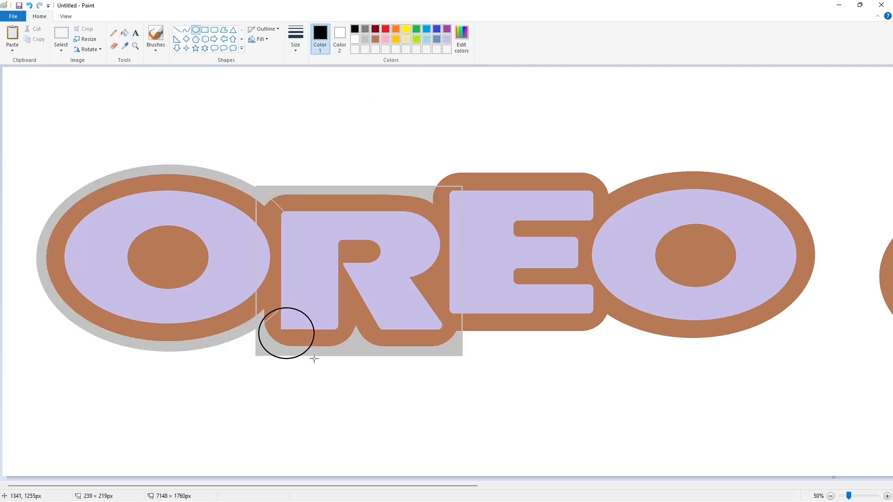
left_click_drag(314, 359, 316, 362)
left_click_drag(289, 331, 285, 326)
left_click_drag(312, 302, 130, 402)
- Select the black circle below the first O and copy it
left_click(61, 33)
left_click_drag(59, 353, 258, 486)
left_click(782, 463)
left_click(887, 496)
scroll(375, 461, "down", 3)
key("ctrl+v")
left_click_drag(143, 180, 321, 370)
key("ctrl+z")
- Recolour the connected light grey outer border around the first O and the R purple
left_click(447, 30)
left_click(125, 34)
left_click(450, 404)
- Paste the copied black circle and align it inside the lower-left corner of the R's purple outer border
key("ctrl+v")
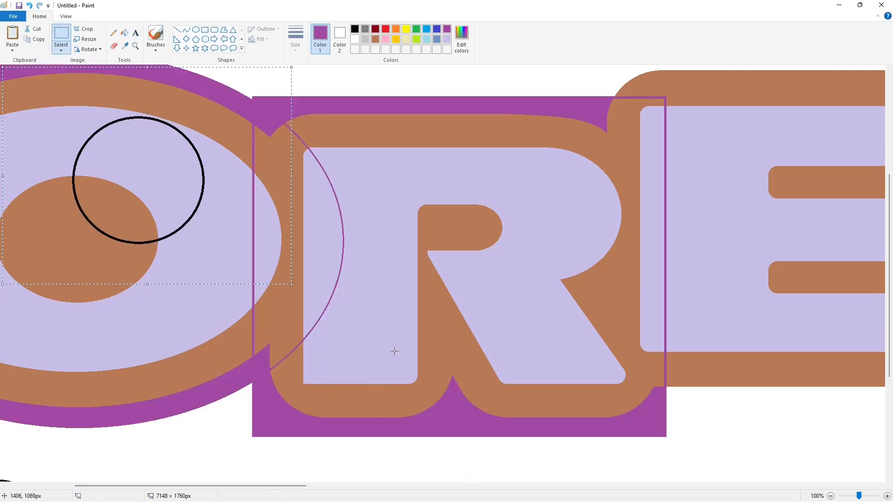
left_click_drag(140, 194, 314, 390)
key("Up")
key("Up")
key("Up")
key("Up")
key("Right")
key("Right")
key("Right")
key("Right")
key("Right")
key("Right")
key("Right")
key("Right")
key("Right")
key("Right")
key("Right")
key("Right")
key("Right")
key("Right")
key("Right")
key("Right")
key("Right")
key("Right")
key("Right")
key("Left")
key("Left")
key("Left")
key("Left")
key("Left")
key("Left")
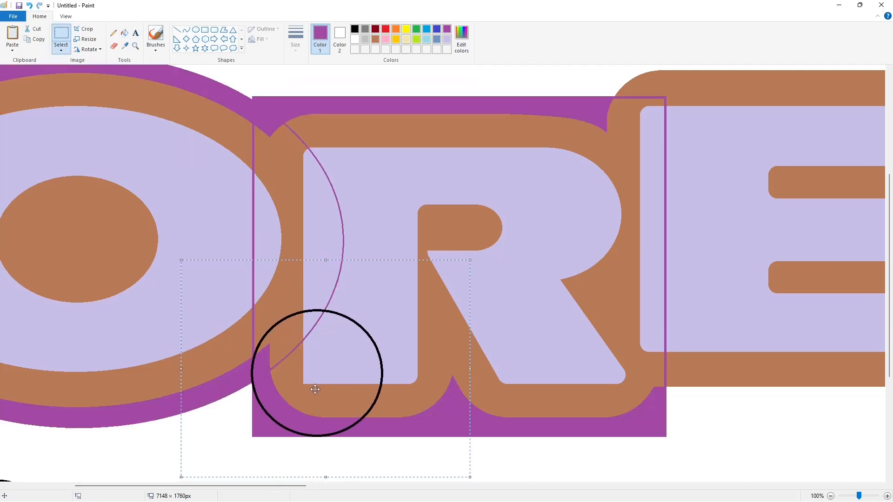
- Fill the purple corner outside the pasted circle with white, and recolour the circle purple to round the R's lower-left corner
left_click(125, 34)
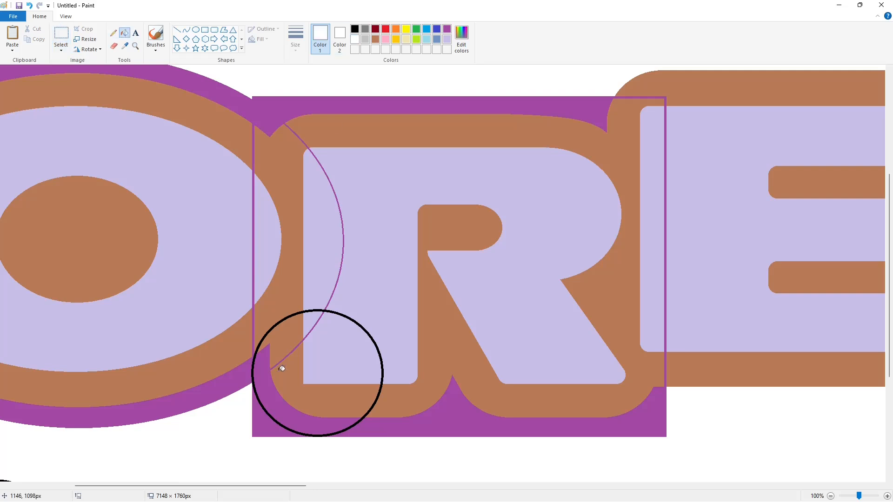
left_click(373, 422)
scroll(530, 423, "down", 2, "ctrl")
scroll(644, 453, "up", 2, "ctrl")
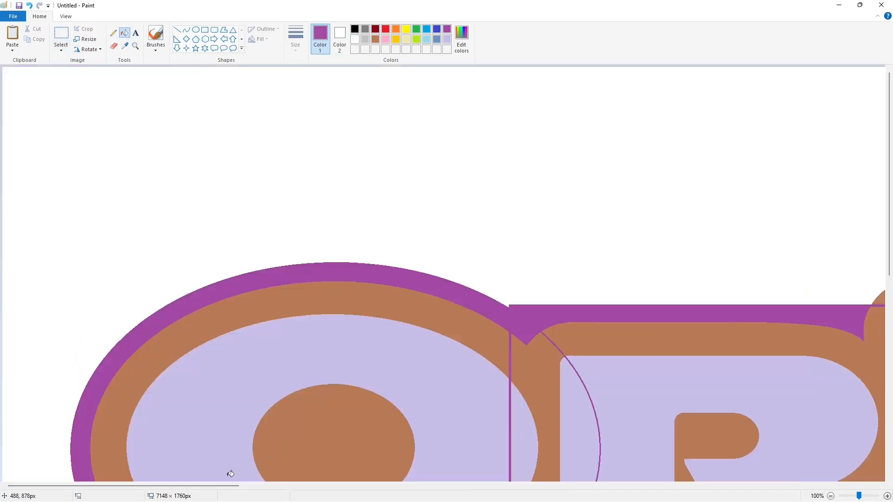
left_click_drag(231, 487, 288, 486)
key("ctrl+v")
left_click_drag(120, 166, 340, 353)
key("Down")
key("Down")
key("Left")
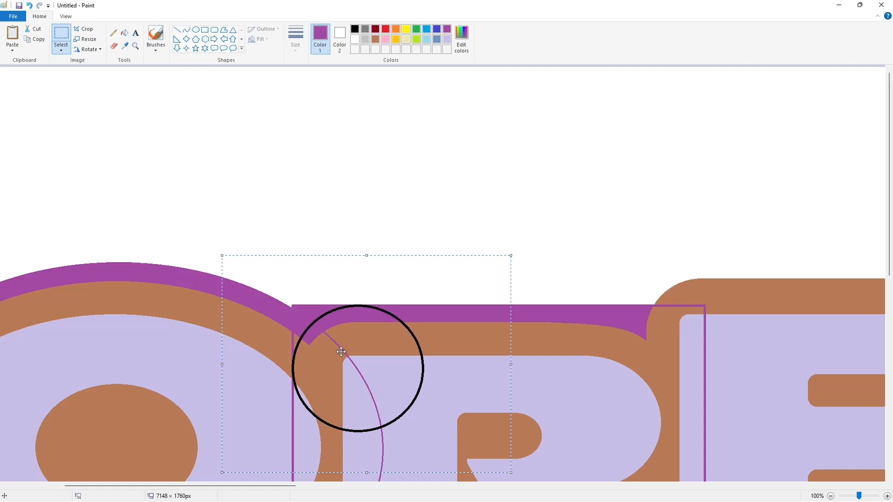
left_click(172, 248)
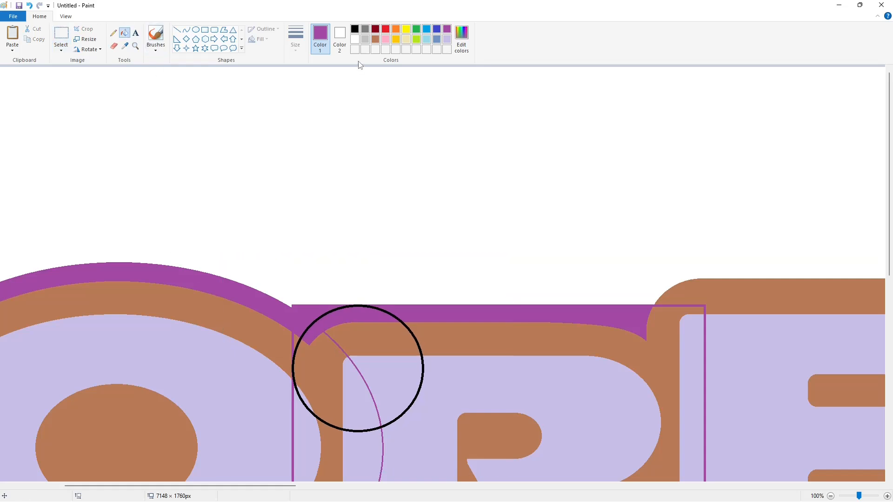
left_click(845, 491)
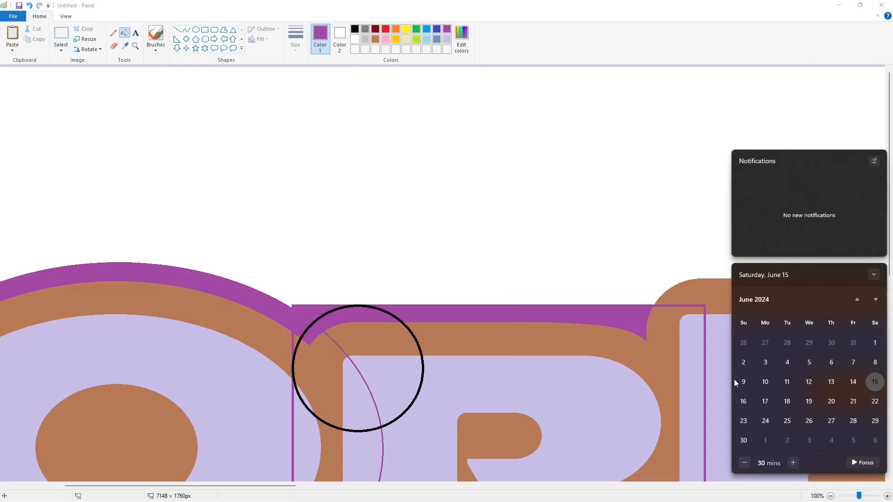
left_click(843, 491)
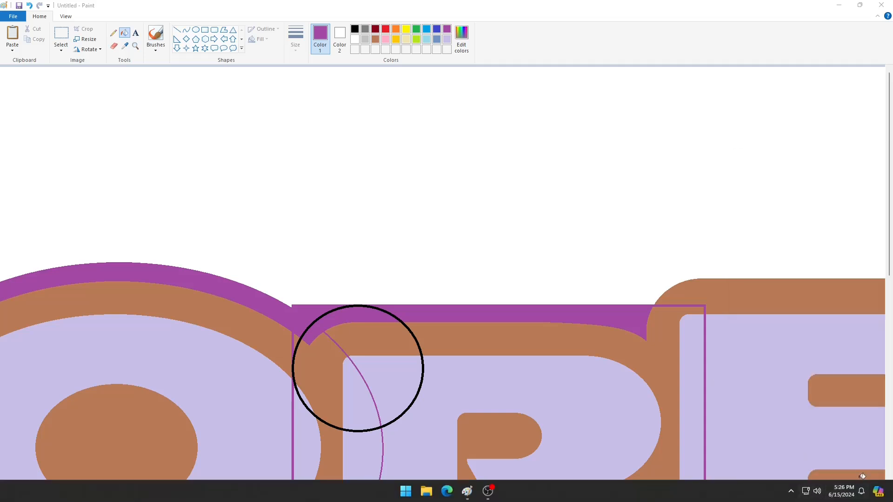
left_click(703, 205)
key("ctrl+z")
scroll(499, 335, "down", 2)
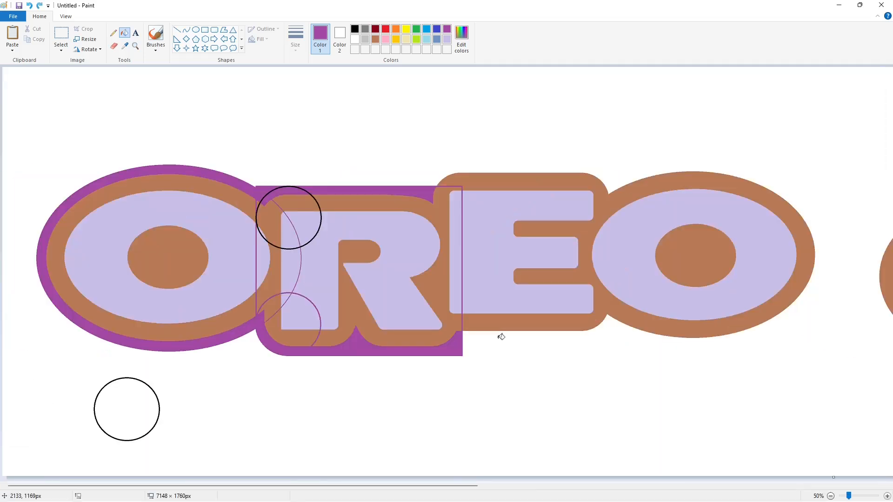
key("ctrl+z")
- Paste a copy of the black circle over the upper-left corner of the R's outer border, slightly overlapping its left edge
left_click(888, 496)
left_click_drag(221, 486, 261, 486)
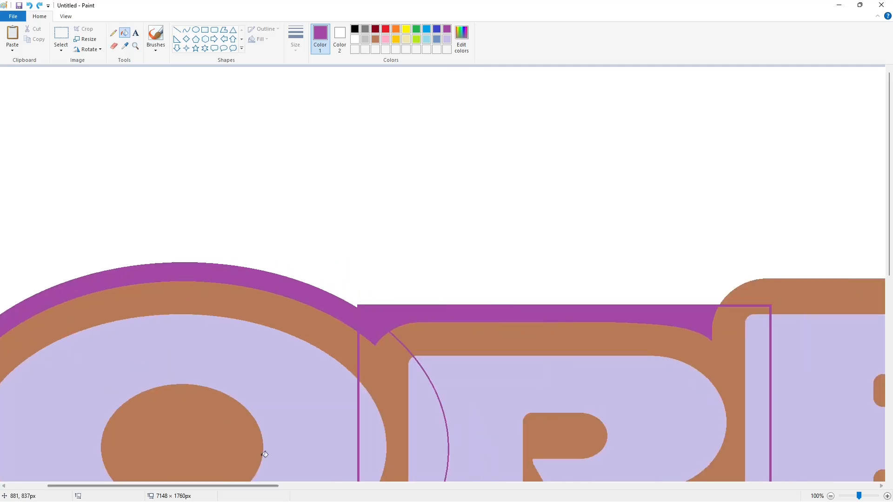
key("ctrl+v")
left_click_drag(36, 109, 388, 347)
left_click(677, 403)
scroll(417, 302, "down", 1)
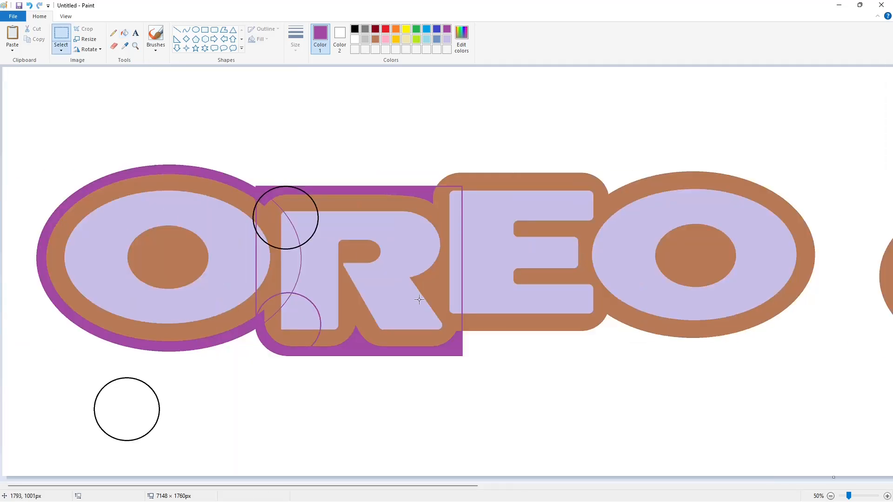
- Draw a black ellipse outline about 801 px tall along the first O's purple outer border, and adjust its position and side edges
left_click(196, 30)
left_click(355, 29)
left_click(888, 496)
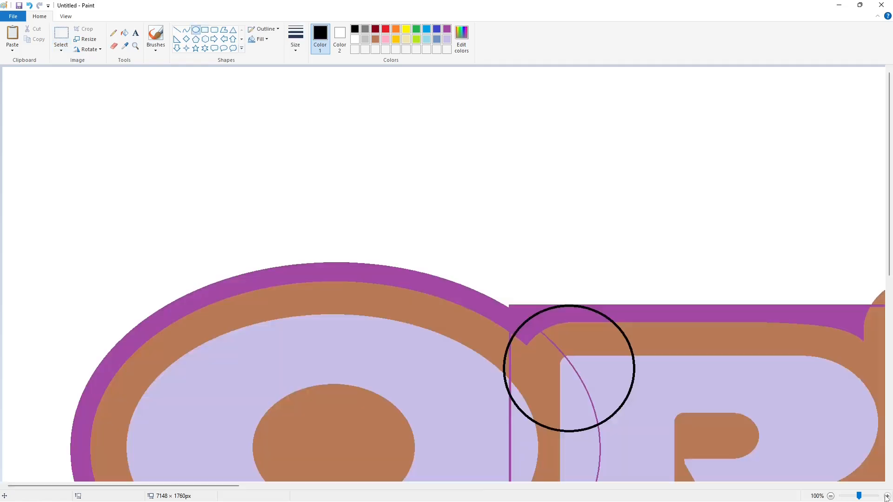
scroll(447, 275, "down", 2)
left_click_drag(109, 213, 572, 453)
mouse_move(365, 350)
left_mouse_down()
mouse_move(362, 299)
mouse_move(337, 425)
left_mouse_up()
scroll(353, 303, "down", 2)
left_click_drag(101, 255, 71, 255)
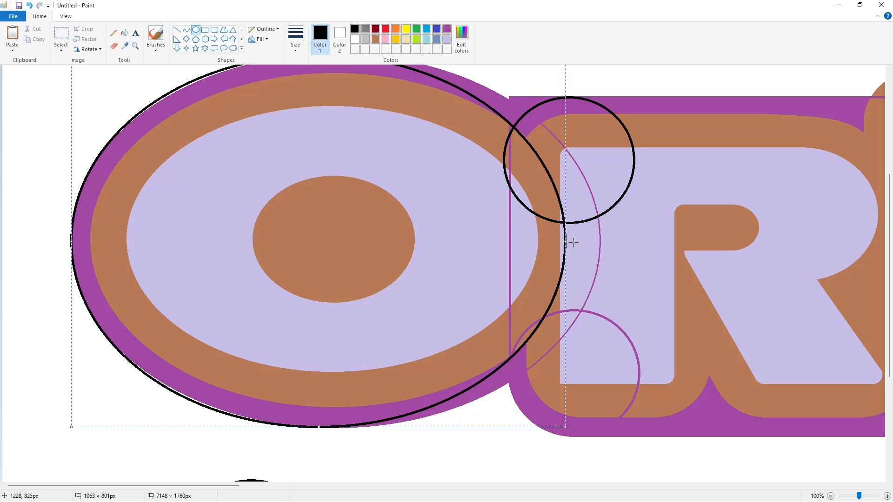
left_click_drag(573, 242, 600, 242)
scroll(413, 70, "up", 2)
left_click(413, 70)
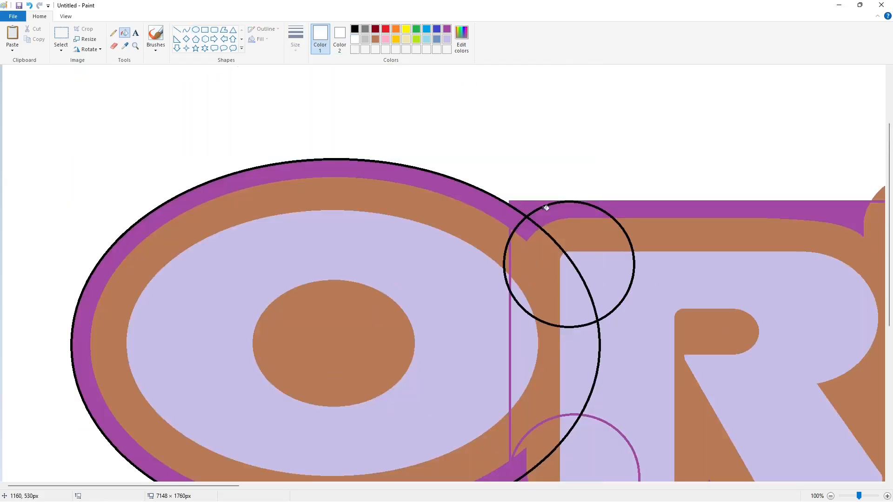
- Fill the gap outside the ellipse and upper-left circle with white, and recolour both black outlines purple
scroll(556, 227, "down", 2)
scroll(574, 209, "up", 2)
left_click(446, 31)
scroll(703, 379, "down", 2)
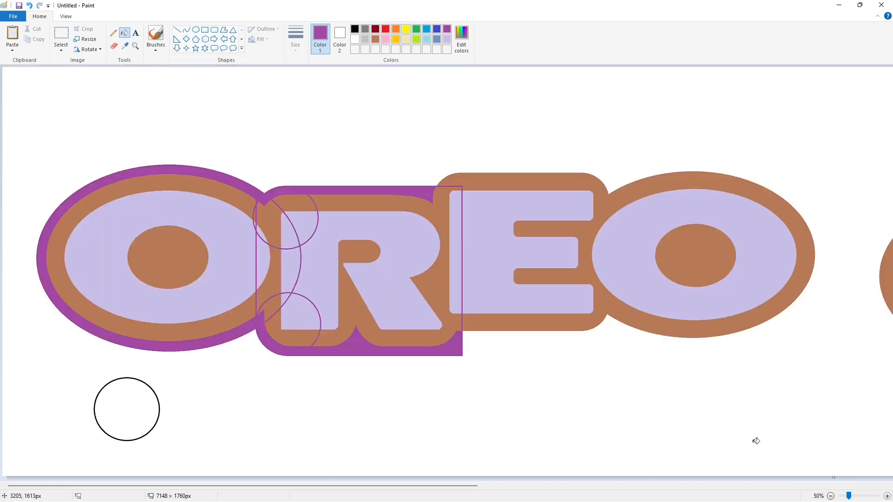
left_click(887, 497)
left_click_drag(229, 486, 306, 486)
left_click(831, 496)
left_click(888, 496)
scroll(512, 372, "down", 2)
left_click_drag(238, 486, 345, 486)
key("ctrl+v")
left_click_drag(149, 183, 249, 275)
left_click(456, 349)
key("ctrl+v")
left_click_drag(136, 178, 369, 270)
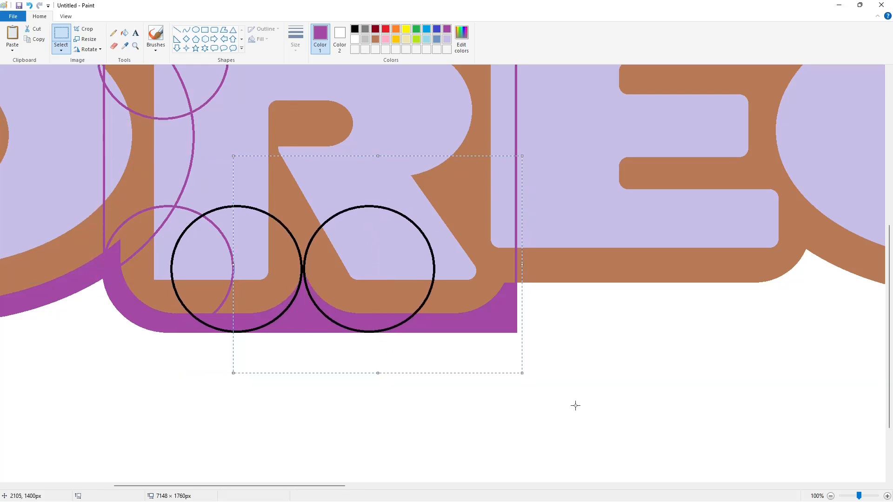
scroll(654, 401, "down", 1)
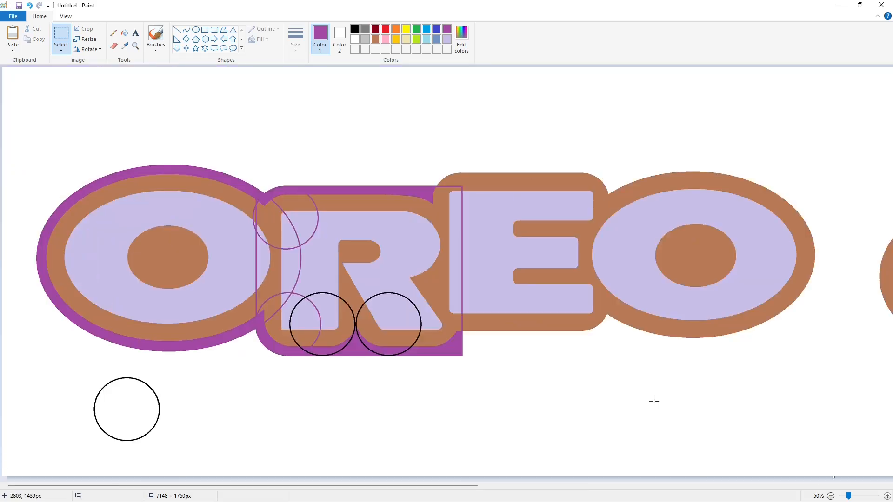
key("ctrl+z")
key("ctrl+z")
- Mark a black guide dot with the Pencil in the purple area between the R's two feet
left_click(114, 33)
left_click(354, 29)
left_click(295, 39)
left_click(312, 101)
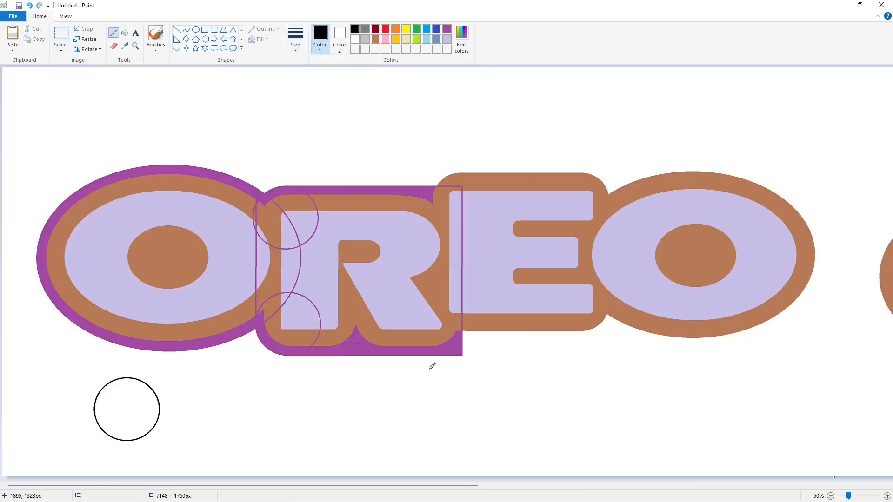
left_click(887, 496)
key("ctrl+v")
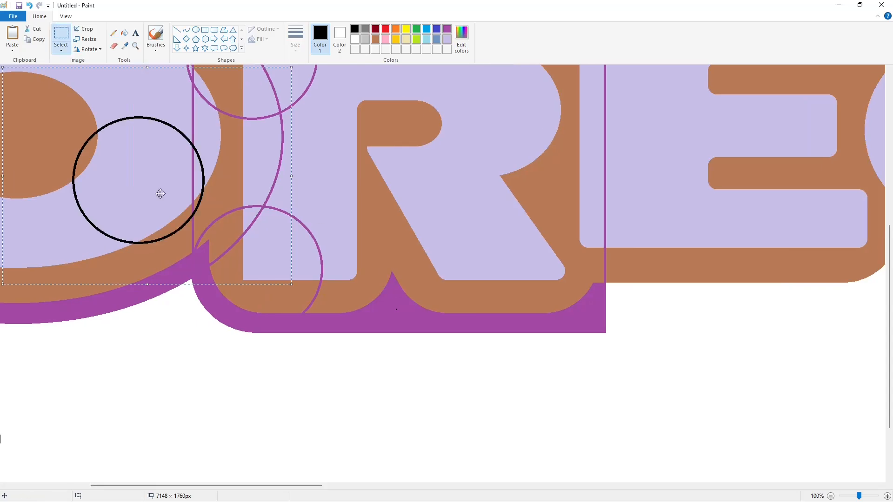
left_click_drag(160, 194, 362, 280)
key("Right")
key("Right")
key("Right")
key("Right")
key("Right")
key("Right")
key("Right")
key("Right")
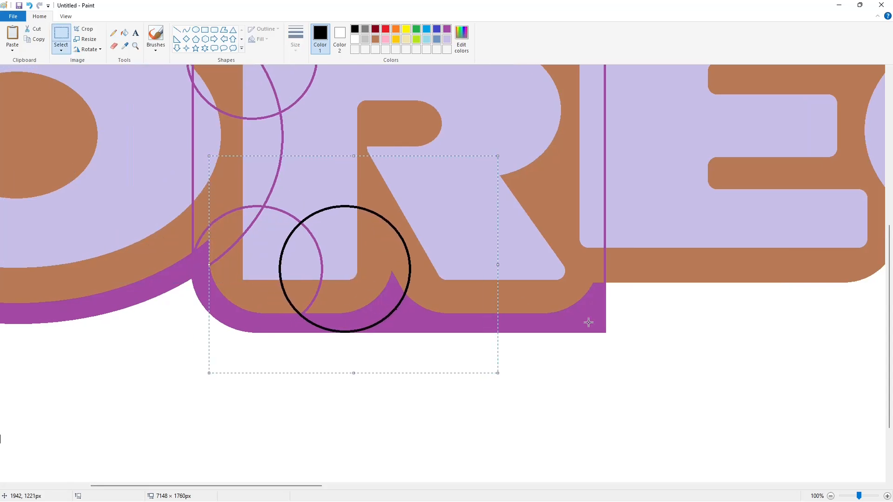
key("ctrl+v")
left_click_drag(132, 190, 437, 266)
key("ctrl+z")
key("ctrl+z")
- Paste a black circle along the lower purple edge at the inner corner of the R's left foot, overlapping the guide dot
key("ctrl+v")
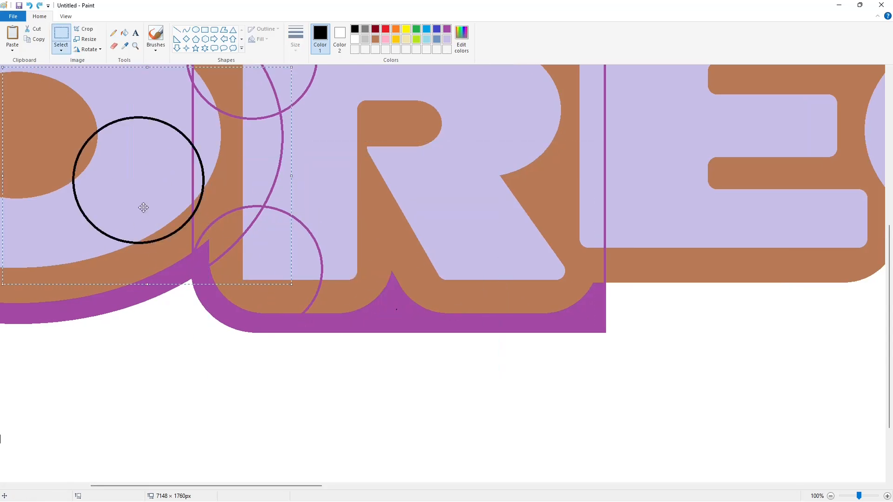
left_click_drag(141, 194, 347, 283)
key("Right")
key("Right")
- Paste a second black circle at the R's right foot, and shift it left until both circles cross at the guide dot
key("ctrl+v")
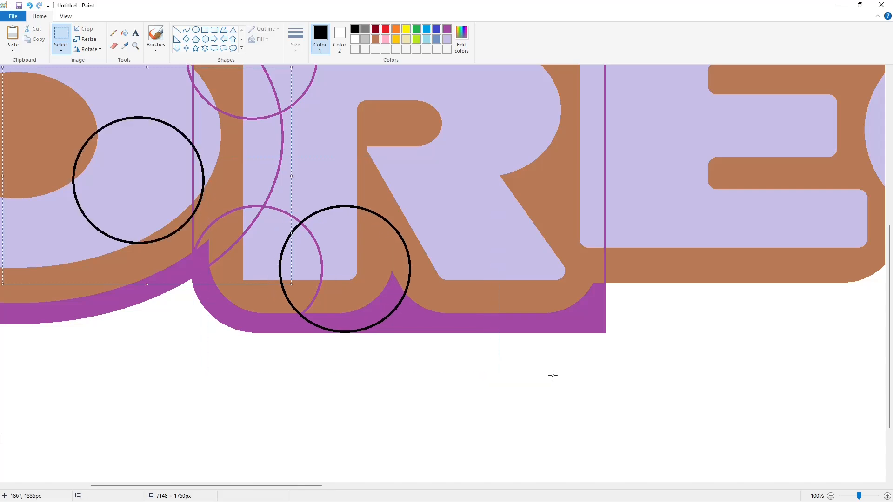
left_click_drag(122, 176, 443, 269)
key("Left")
key("Left")
key("Left")
key("Left")
key("Left")
key("Left")
key("Left")
key("Left")
key("Left")
key("Left")
key("Left")
key("Left")
key("Left")
key("Left")
key("Left")
key("Left")
key("Left")
key("Left")
key("Left")
key("Left")
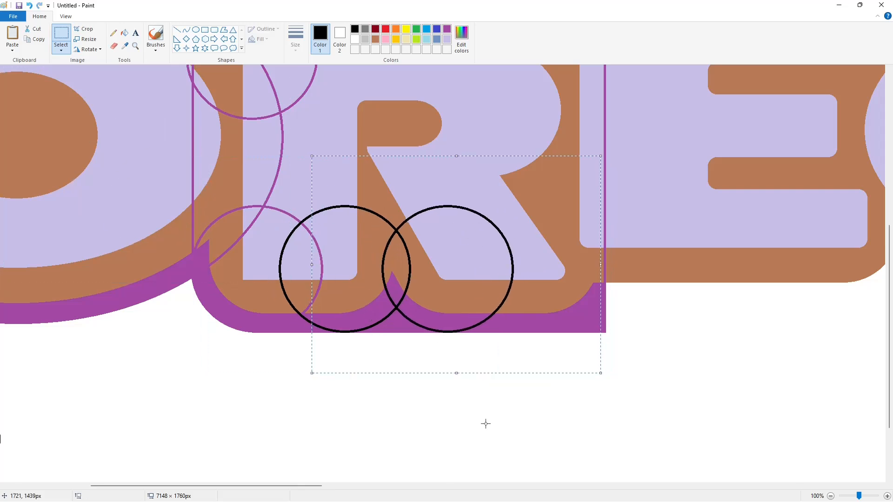
left_click(484, 422)
- Fill the notch below the two circles' crossing with white, and recolour both circles purple
scroll(574, 375, "down", 1)
scroll(565, 371, "left", 3)
left_click(124, 32)
left_click(355, 39)
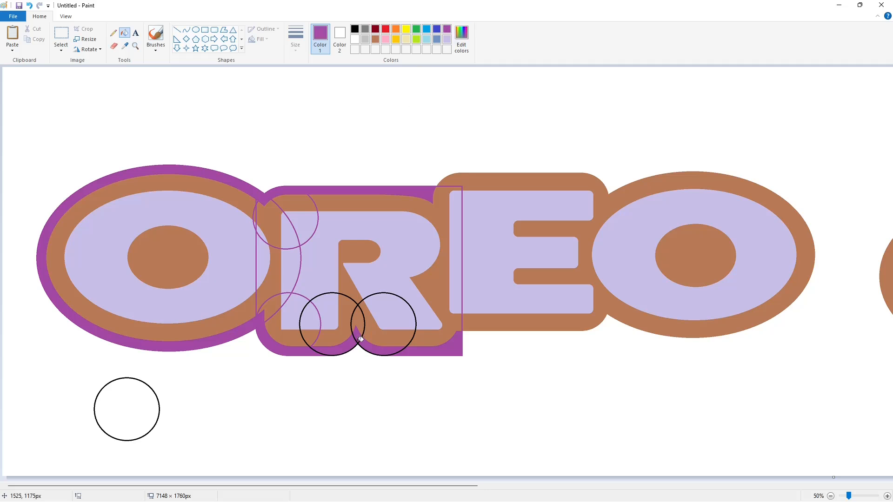
left_click(361, 339)
- Paste a black circle at the R's lower right outer corner, and shift it right to meet the purple border's vertical edge
left_click(888, 496)
left_click_drag(215, 486, 346, 486)
key("ctrl+v")
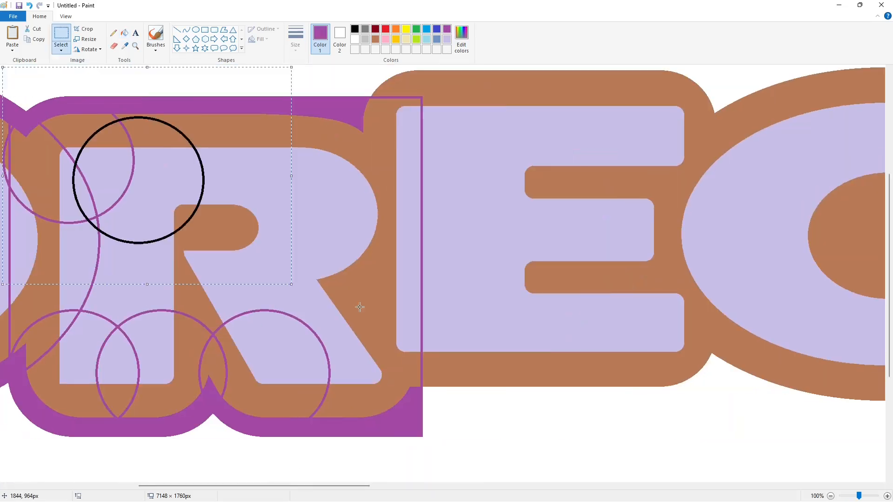
left_click_drag(146, 181, 356, 372)
key("Right")
key("Right")
key("Right")
key("Right")
key("Right")
key("Right")
key("Right")
key("Right")
key("Right")
key("Right")
key("Right")
key("Right")
key("Right")
key("Right")
key("Right")
key("Right")
key("Right")
key("Right")
left_click(619, 404)
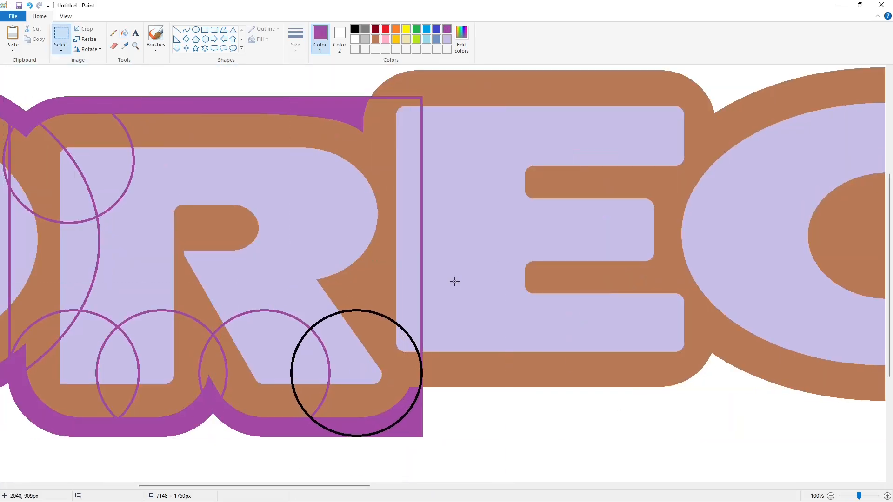
- Fill the purple corner outside the circle with white, and undo both the fill and the circle placement
left_click(124, 32)
left_click(355, 29)
left_click(415, 422)
key("ctrl+z")
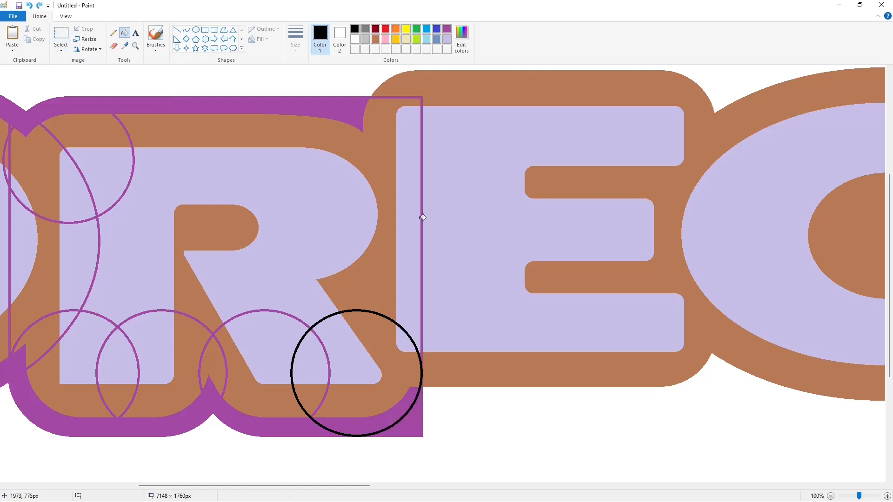
left_click(424, 412)
left_click(831, 496)
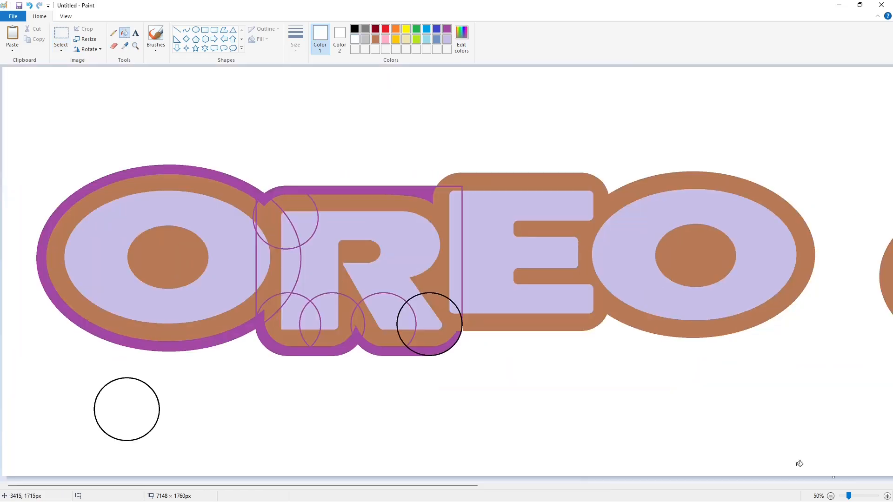
left_click(887, 496)
left_click_drag(231, 486, 371, 486)
key("ctrl+z")
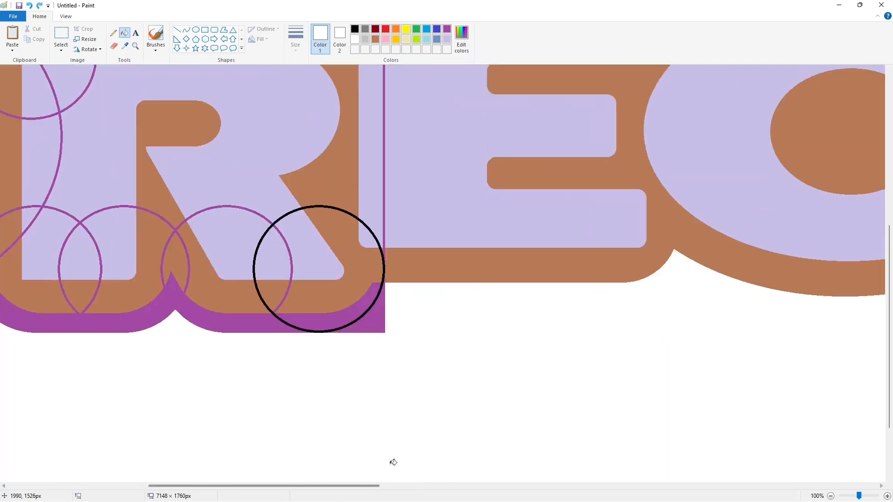
key("ctrl+z")
- Paste a black circle at the R's lower right corner, extending slightly past the purple edge, and fill the corner outside it with white
key("ctrl+v")
left_click_drag(65, 136, 321, 275)
key("Right")
key("Right")
key("Right")
key("Right")
key("Right")
key("Right")
key("Right")
key("Right")
key("Right")
key("Right")
key("Right")
key("Right")
key("Right")
key("Right")
key("Right")
key("Right")
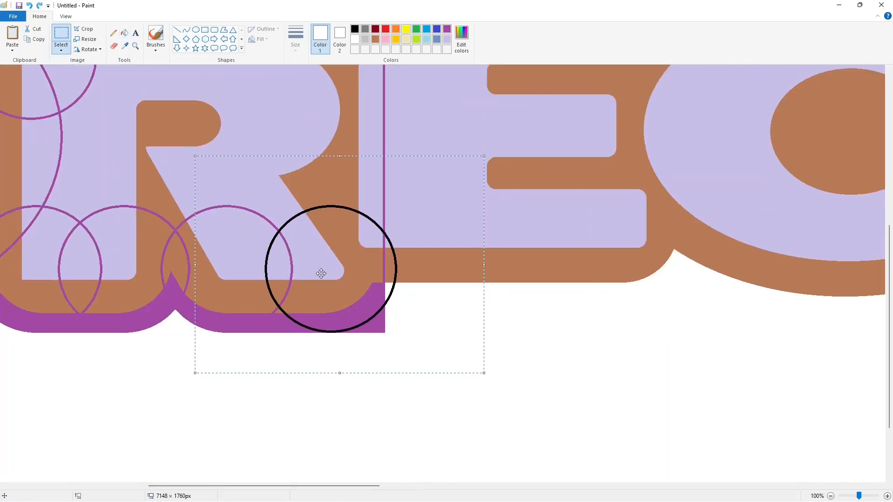
key("Left")
key("Left")
key("Left")
key("Left")
key("Left")
key("Left")
key("Left")
key("Left")
key("Right")
key("Right")
left_click(526, 363)
left_click(831, 496)
scroll(652, 416, "left", 5)
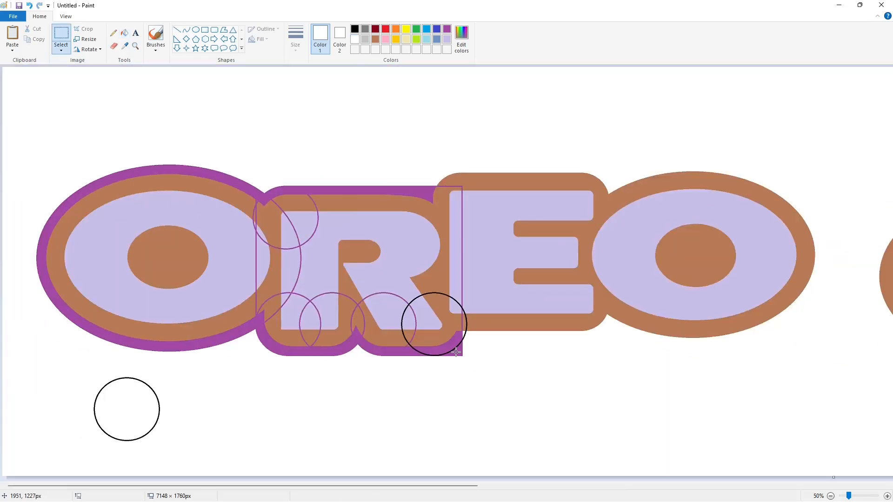
left_click(124, 33)
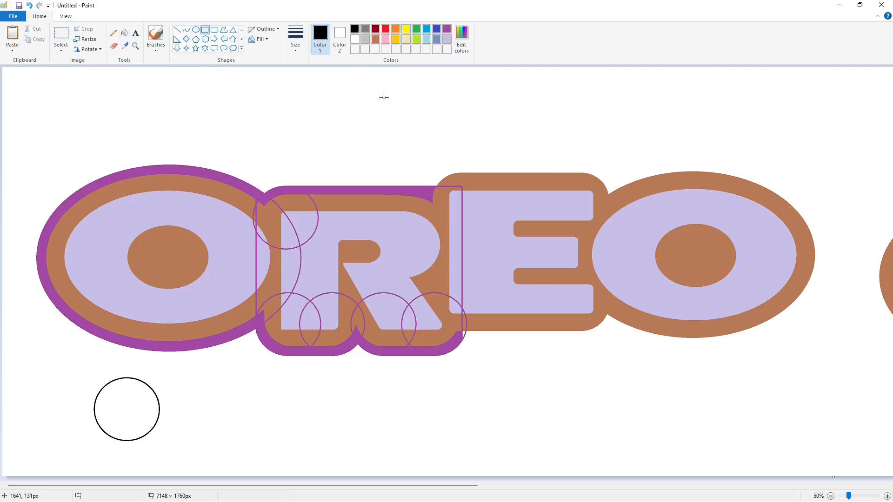
- Draw a black rectangle about 807 × 753 px around the E, leaving a margin outside its brown border
left_click_drag(419, 168, 612, 339)
left_click_drag(517, 168, 519, 164)
left_click_drag(420, 254, 426, 254)
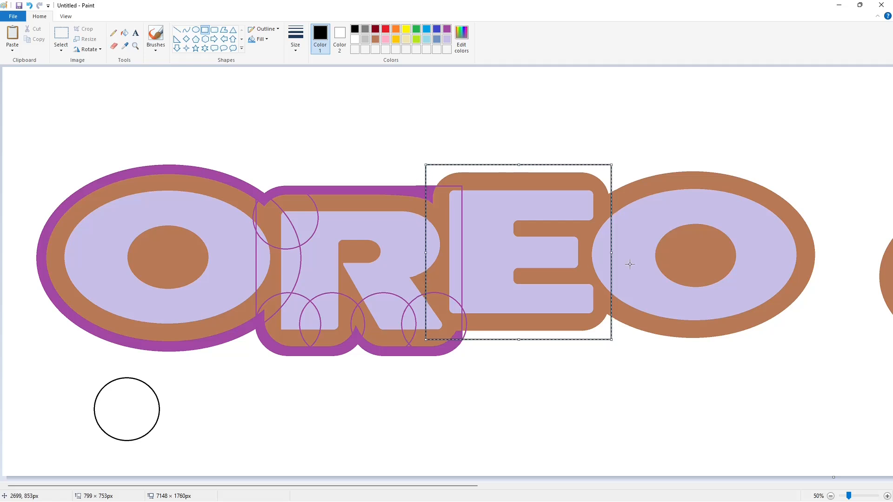
left_click_drag(614, 255, 614, 256)
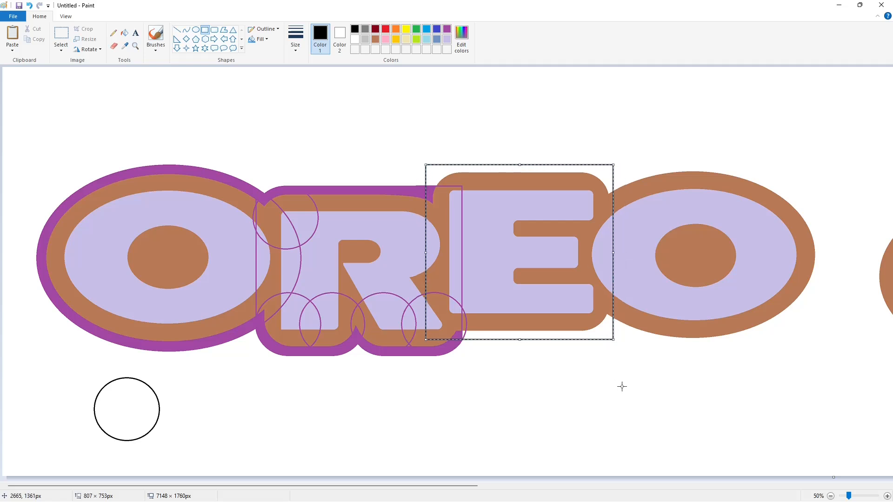
left_click(622, 386)
- Recolour the rectangle around the E purple, and fill the space above the E's brown border with purple
left_click(125, 33)
left_click(431, 173)
left_click(447, 29)
left_click(443, 176)
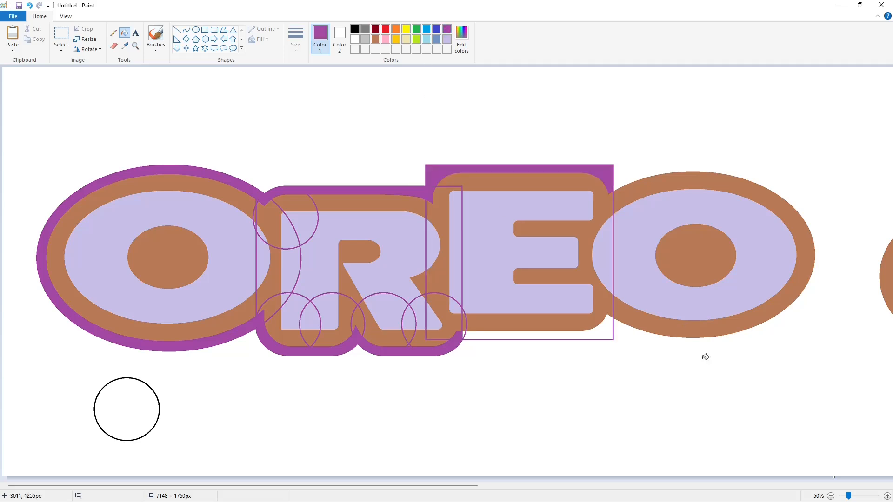
- Try rounding the E's upper left outer corner with a pasted black circle and a white fill, and undo the attempt
left_click(887, 497)
left_click_drag(239, 485, 379, 486)
key("ctrl+v")
left_click_drag(131, 163, 266, 305)
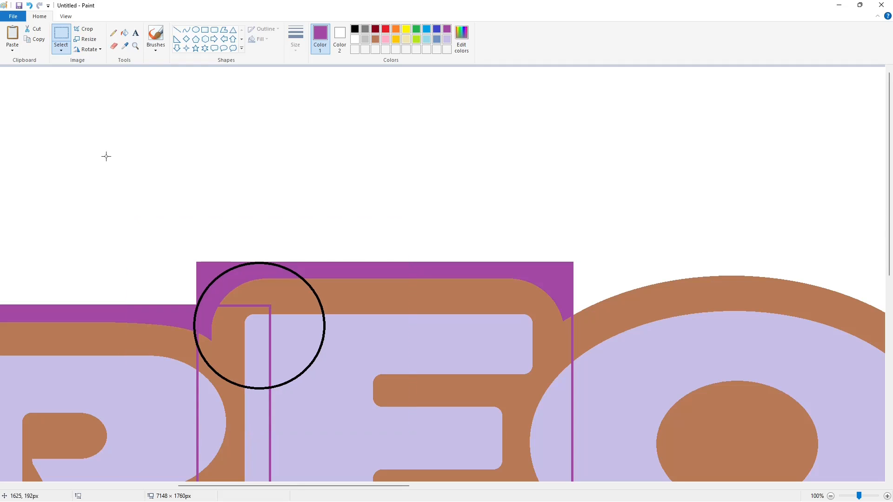
left_click(124, 33)
left_click(355, 39)
left_click(205, 275)
key("ctrl+z")
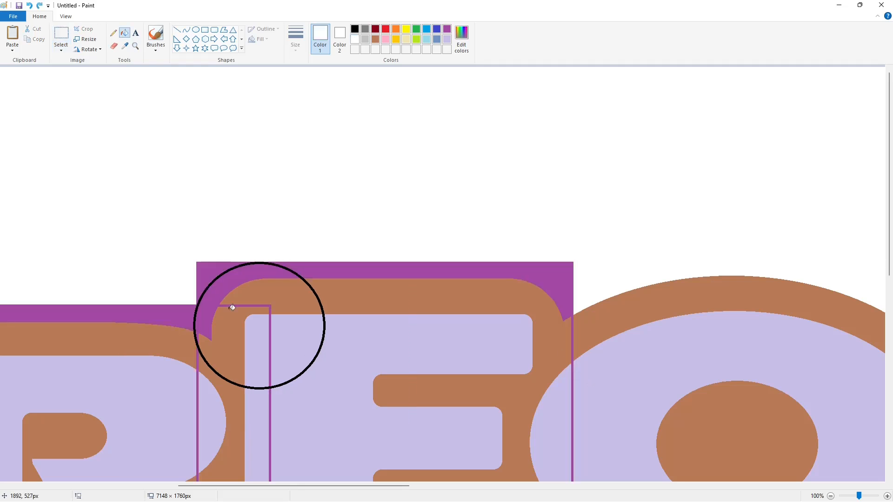
left_click(207, 267)
key("ctrl+z")
key("ctrl+z")
- Paste a black circle at the E's upper left outer corner, and fill the purple corner outside it with white
key("ctrl+v")
left_click_drag(131, 166, 252, 312)
left_click(125, 33)
left_click(206, 273)
left_click(831, 496)
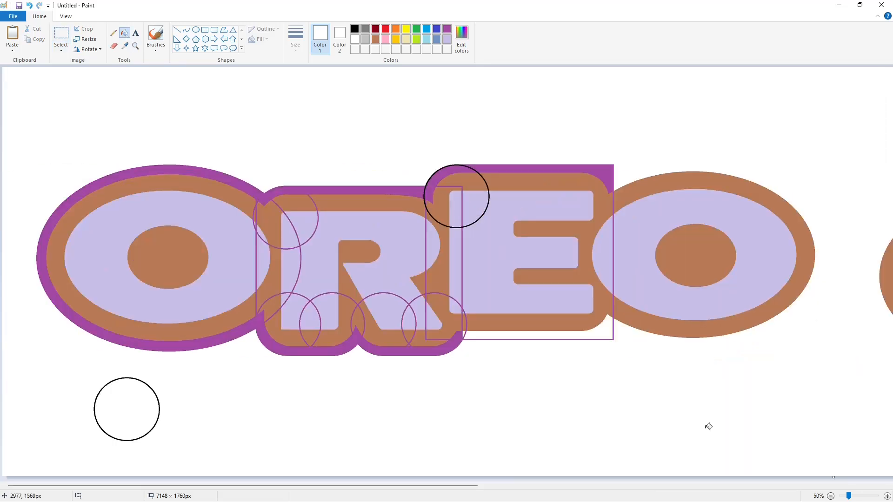
- Paste a black circle inside the E's upper right outer corner, touching the purple top edge and the rectangle's right side
scroll(194, 477, "up", 1)
left_click_drag(193, 486, 439, 486)
scroll(321, 416, "up", 4)
key("ctrl+v")
left_click_drag(153, 162, 238, 308)
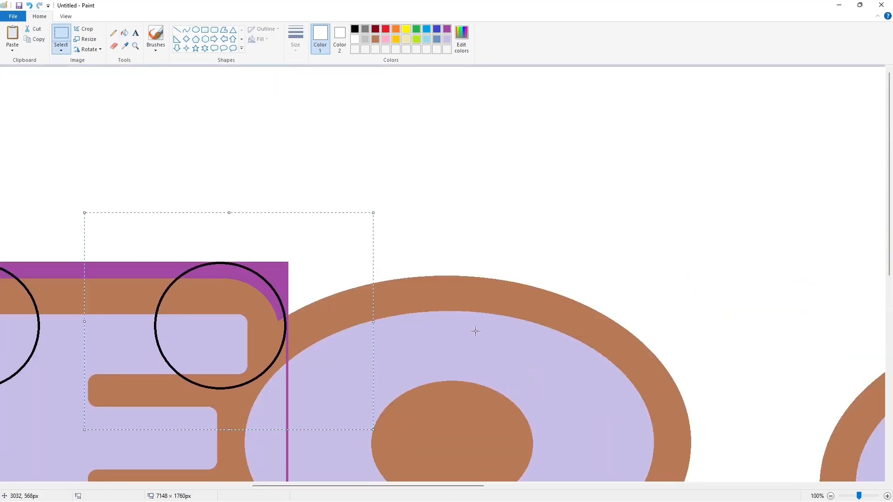
key("Right")
key("Right")
key("Right")
key("Right")
key("Right")
left_click(831, 497)
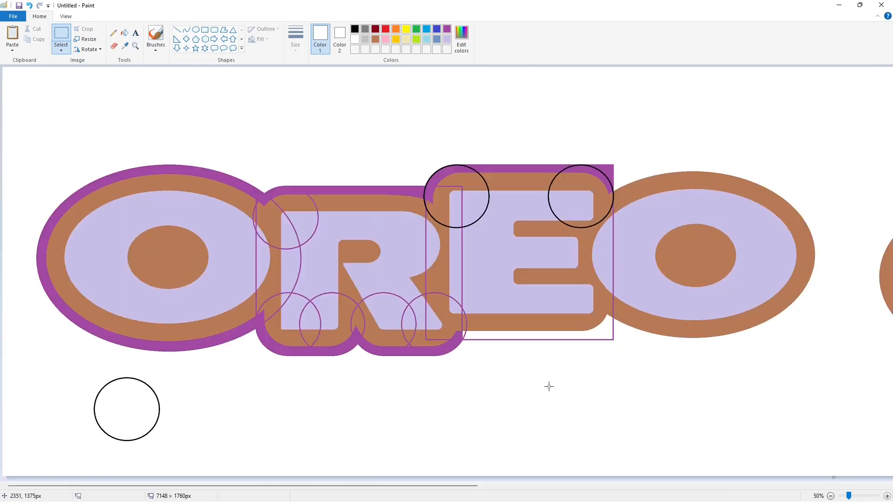
- Shift the circle at the E's upper right corner to the right until it extends slightly past the purple rectangle's side
left_click(887, 496)
scroll(321, 465, "down", 2)
left_click_drag(208, 487, 421, 466)
key("ctrl+z")
key("ctrl+y")
key("Right")
key("Right")
key("Right")
key("Right")
key("Right")
key("Right")
key("Right")
key("Right")
key("Right")
key("Right")
key("Right")
key("Right")
key("Right")
key("Right")
key("Right")
key("Right")
key("Right")
key("Right")
key("Right")
key("Right")
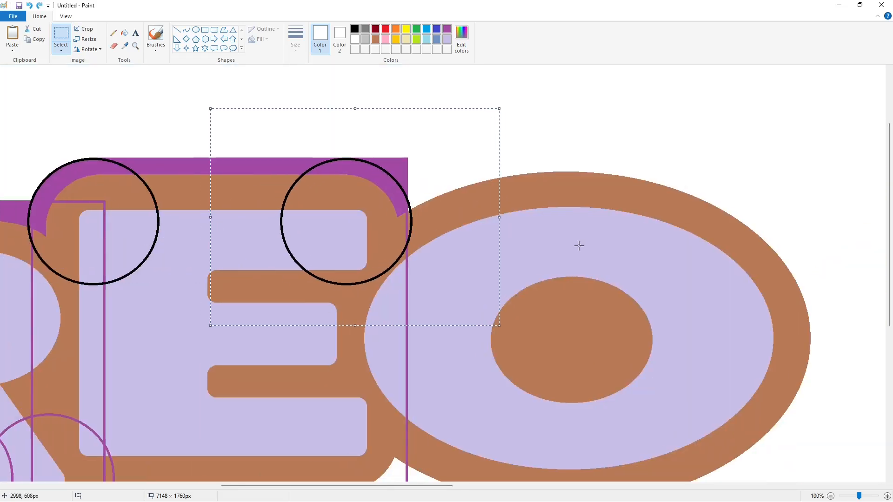
key("Right")
left_click(579, 247)
left_click(830, 496)
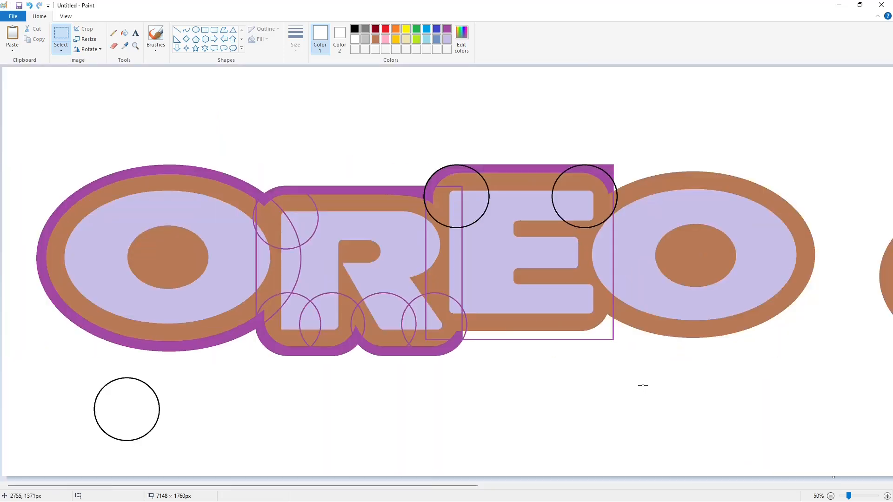
- Paste another black circle almost on top of the E's upper right one, and fill the purple corner outside it with white
left_click(887, 497)
left_click_drag(222, 487, 427, 490)
key("ctrl+v")
left_click_drag(138, 149, 384, 296)
left_click(604, 363)
left_click(831, 496)
left_click(124, 33)
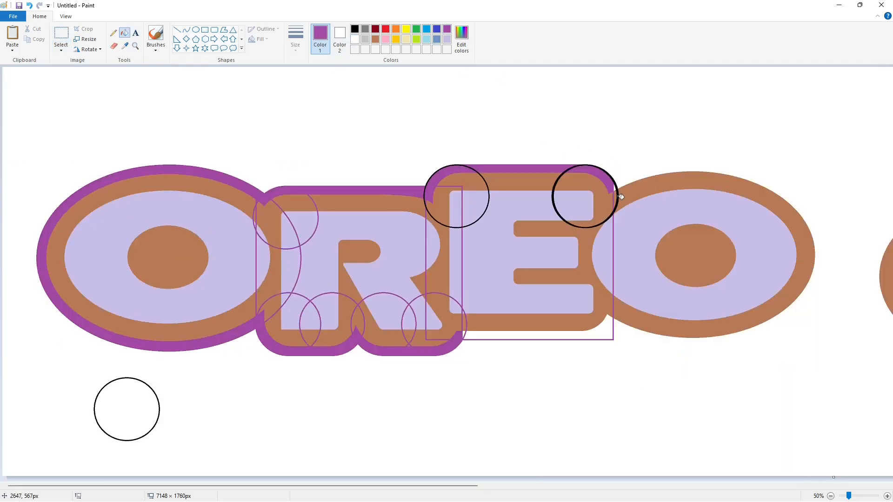
- Recolour the circles at the E's upper corners purple, and fill the space below the E with purple
left_click(489, 191)
left_click(888, 497)
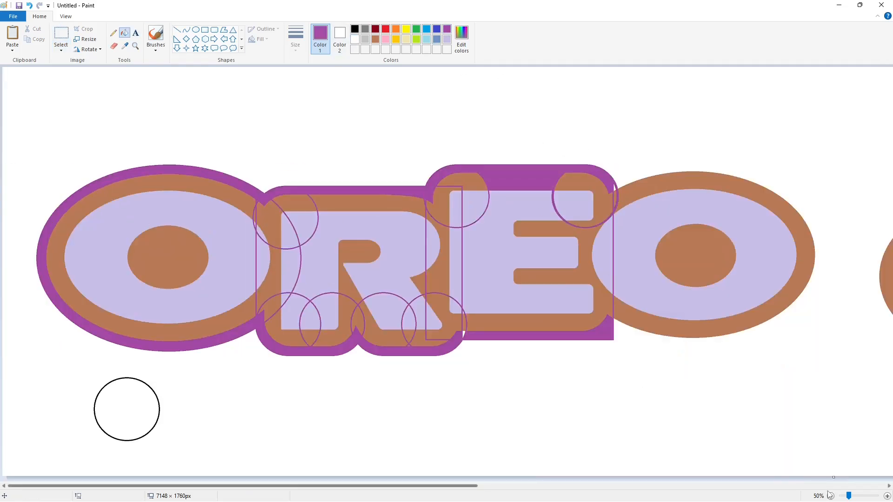
- Paste a black circle inside the E's lower right outer corner, touching the purple bottom edge and the rectangle's side
left_click_drag(218, 487, 415, 476)
scroll(361, 228, "down", 5)
key("ctrl+v")
left_click_drag(112, 168, 375, 330)
key("Right")
key("Right")
key("Right")
key("Right")
key("Right")
key("Right")
key("Right")
key("Right")
key("Right")
key("Right")
key("Right")
key("Right")
key("Right")
key("Right")
key("Right")
key("Right")
key("Right")
key("Right")
key("Right")
key("Right")
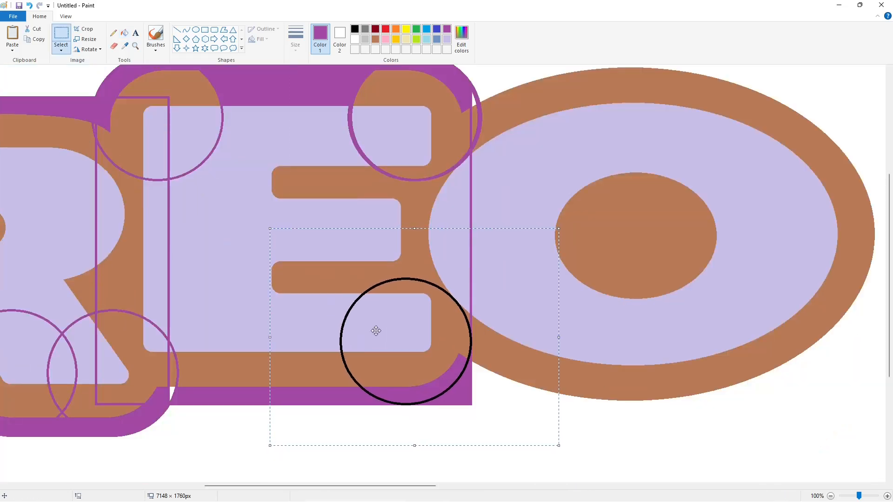
key("Left")
key("Left")
key("Left")
left_click(831, 496)
left_click(722, 430)
scroll(722, 431, "up", 5)
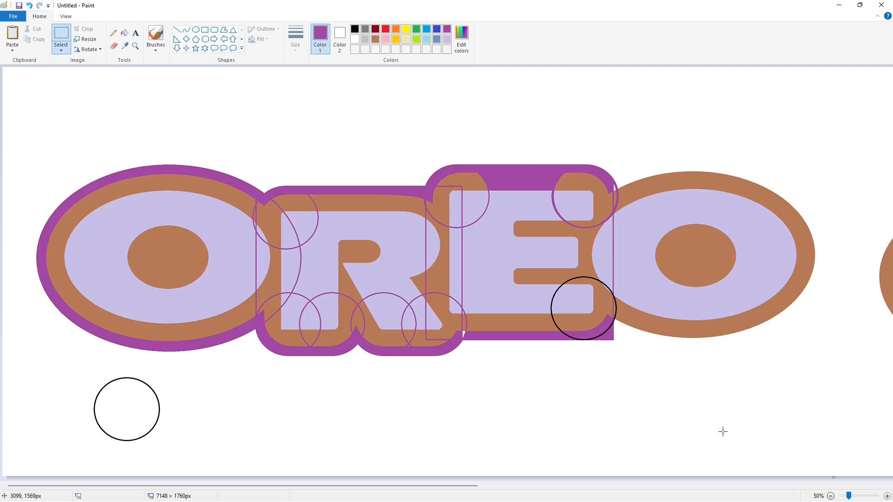
- Paste another black circle slightly right of the E's lower right one, whiten the purple corner outside, and recolour the circles purple
left_click(888, 497)
left_click_drag(207, 486, 402, 486)
key("ctrl+v")
left_click_drag(137, 188, 409, 350)
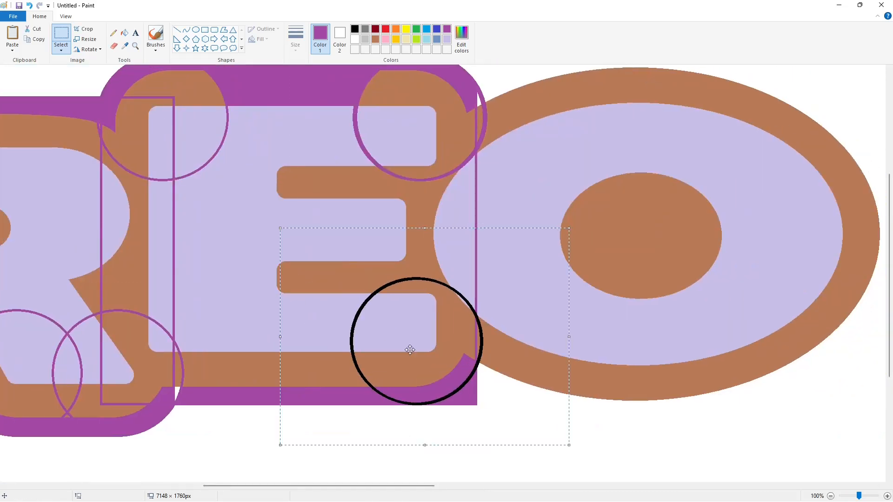
key("Up")
key("Up")
key("Left")
key("Left")
key("Left")
key("Right")
key("Right")
key("Right")
key("Right")
key("Right")
key("Right")
key("Right")
key("Right")
key("Right")
key("Right")
key("Right")
left_click(831, 496)
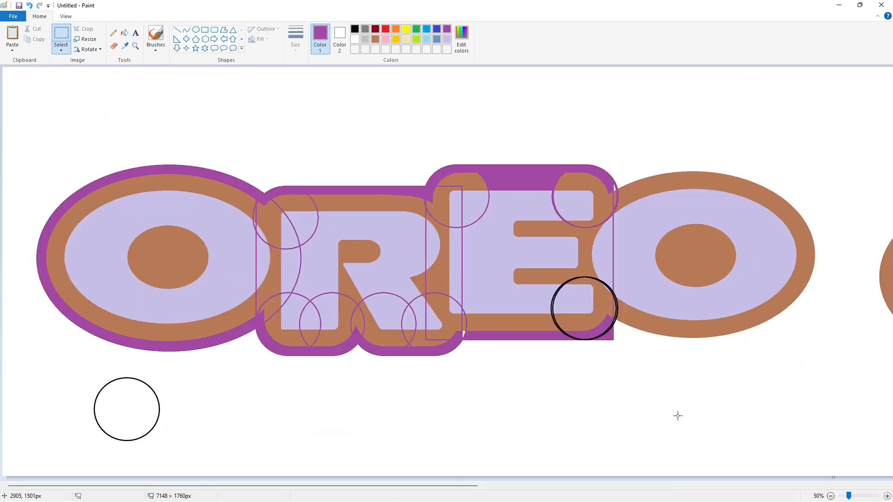
left_click(128, 37)
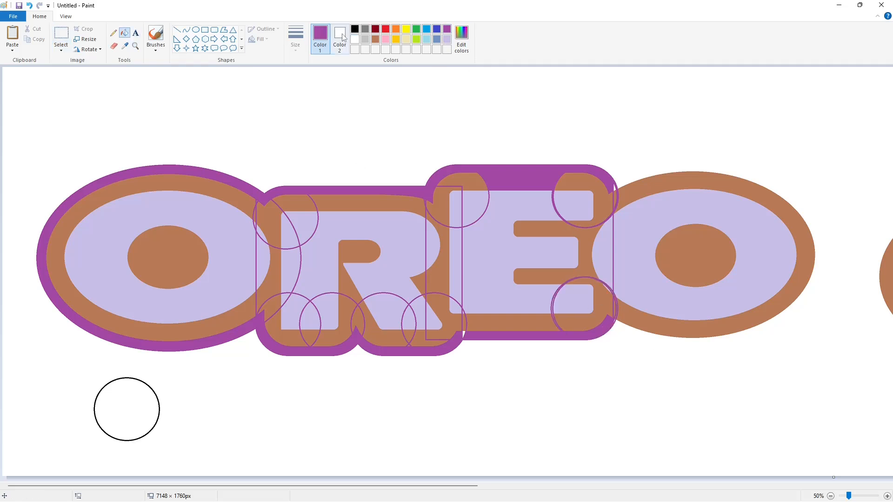
- Draw a black ellipse evenly around the right O's brown border, and fill the gap outside the brown with black
left_click_drag(576, 168, 805, 343)
left_click_drag(685, 277, 690, 274)
left_click_drag(703, 339, 712, 348)
left_click_drag(810, 257, 825, 260)
left_click_drag(582, 256, 554, 259)
left_click_drag(665, 226, 666, 225)
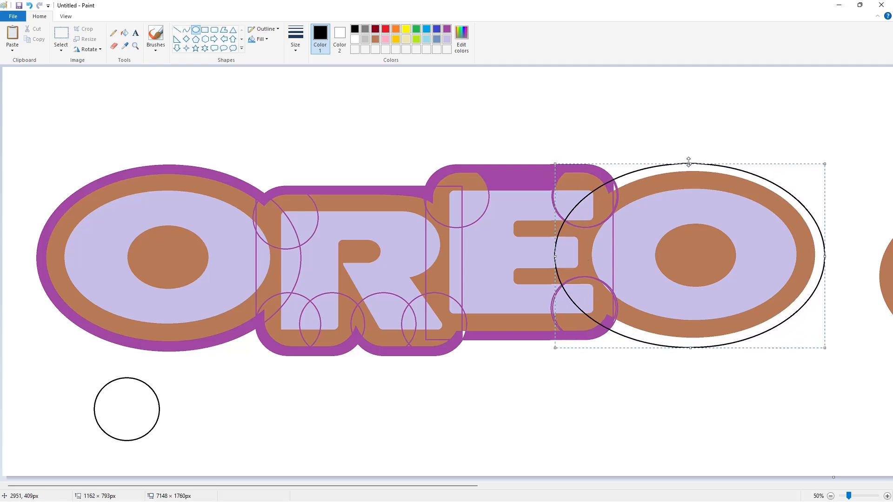
left_click_drag(689, 161, 689, 160)
left_click_drag(553, 256, 557, 256)
left_click(124, 33)
left_click(637, 332)
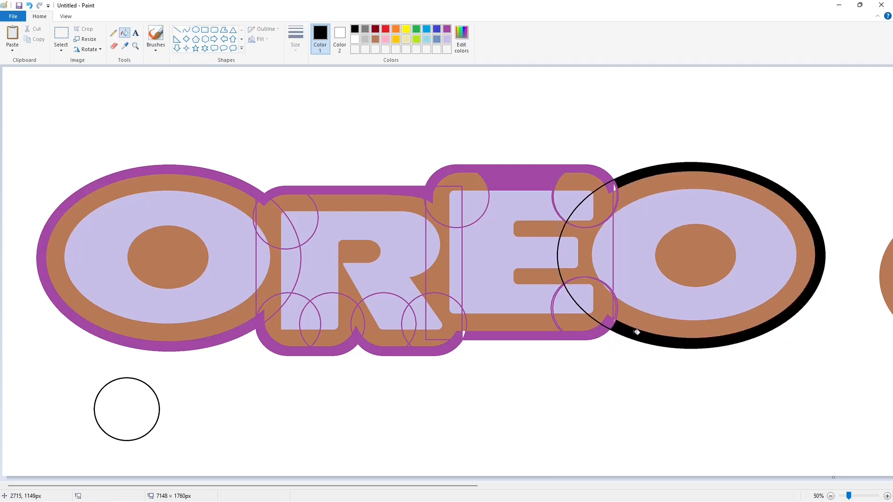
- Try to separate the R's purple top border from the E with a short vertical white line
left_click(887, 496)
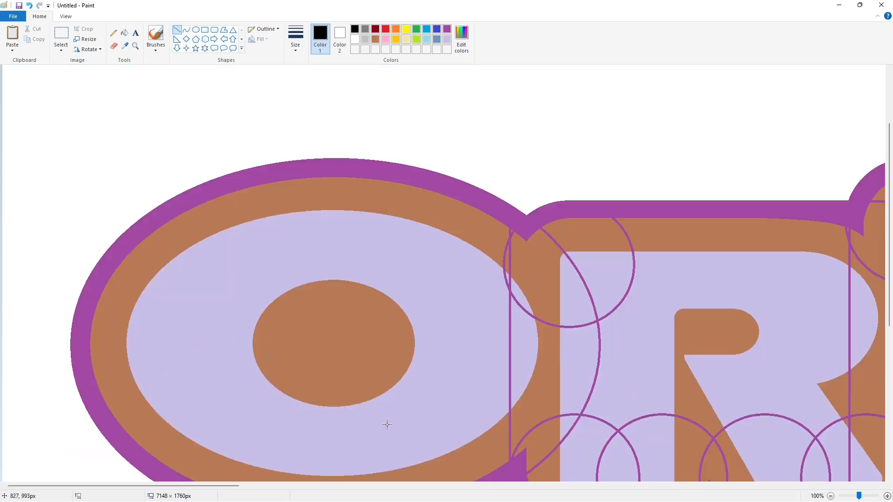
left_click_drag(154, 486, 281, 487)
left_click(355, 40)
left_click(295, 38)
left_click(317, 90)
left_click_drag(360, 218, 360, 171)
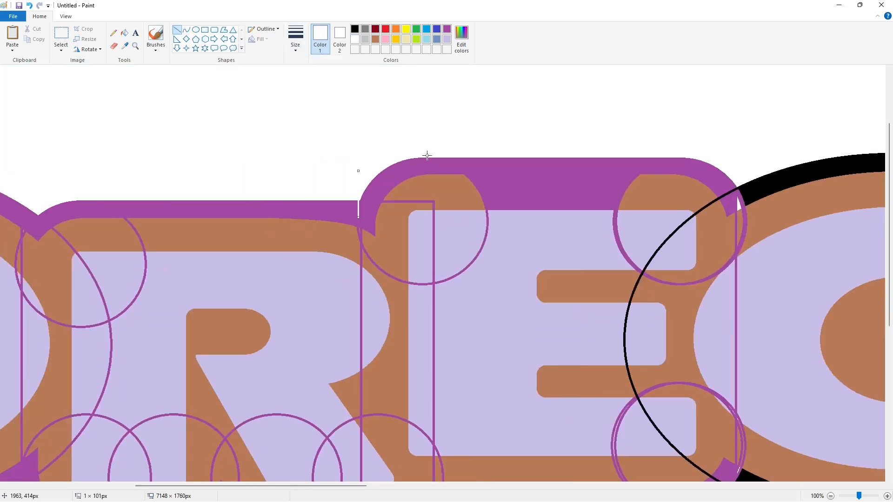
- Paste a black circle over the E's upper left outer corner, and draw a black curve from the R's top edge to it
key("ctrl+v")
left_click_drag(239, 181, 461, 216)
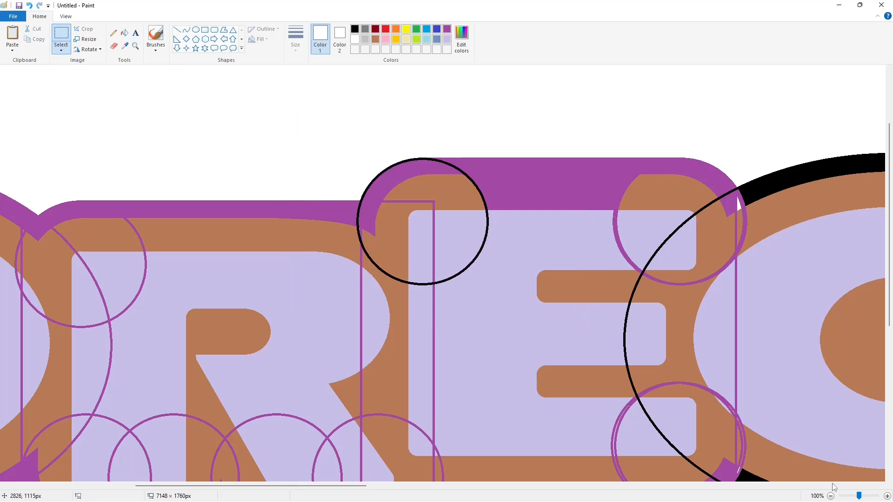
left_click(831, 497)
left_click(186, 30)
left_click(295, 38)
left_click(319, 100)
left_click(355, 28)
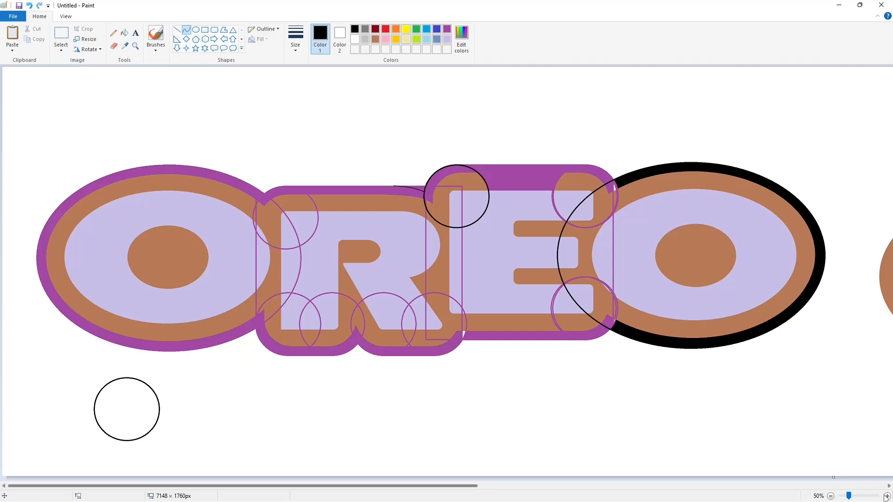
- Fill the purple area above the R's black curve with white, and recolour the circle on the E's upper left corner purple
scroll(584, 282, "up", 1, "ctrl")
left_click(124, 33)
left_click(347, 189)
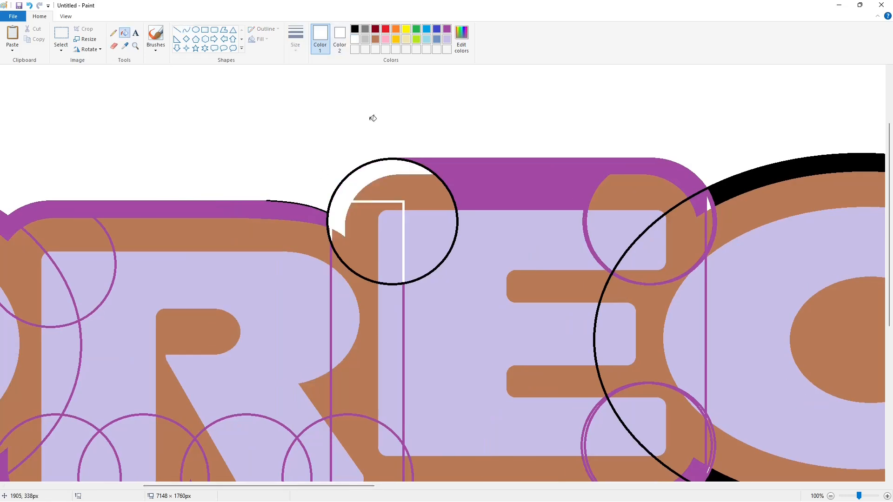
key("ctrl+z")
left_click(446, 32)
left_click(358, 169)
- Trim the R's purple top border with white so it slopes down smoothly to the E's upper left corner
left_click(177, 29)
left_click(353, 39)
left_click(296, 39)
left_click(313, 124)
left_click_drag(253, 196, 292, 196)
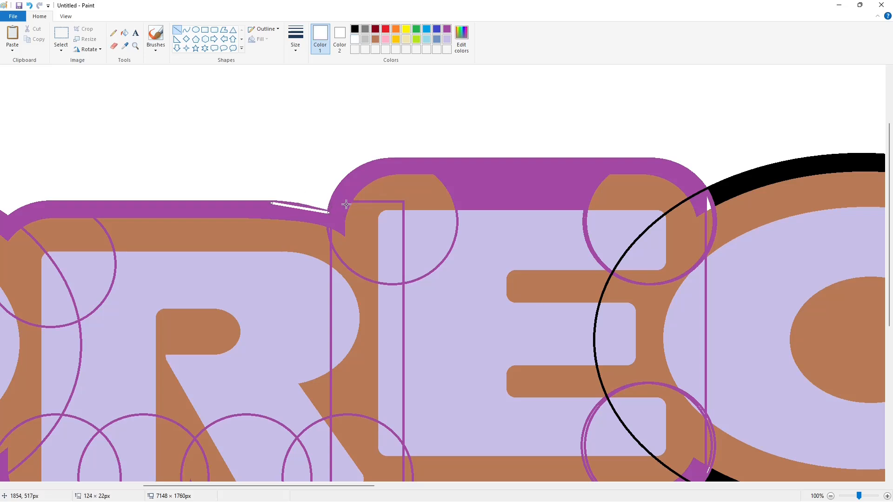
left_click(367, 207)
scroll(473, 290, "up", 3)
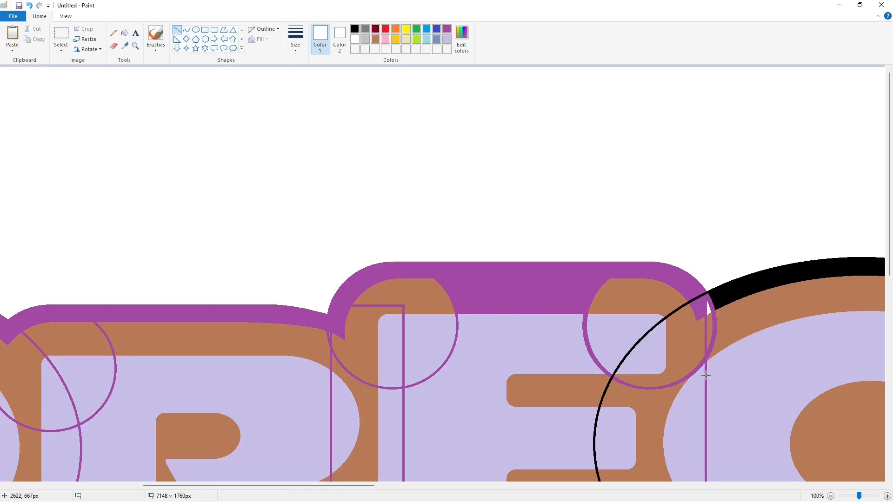
- Recolour the outer border and most regions inside the overlaid OREO letters light grey
scroll(663, 374, "down", 1)
scroll(661, 376, "left", 5)
scroll(660, 378, "right", 14)
scroll(661, 377, "left", 14)
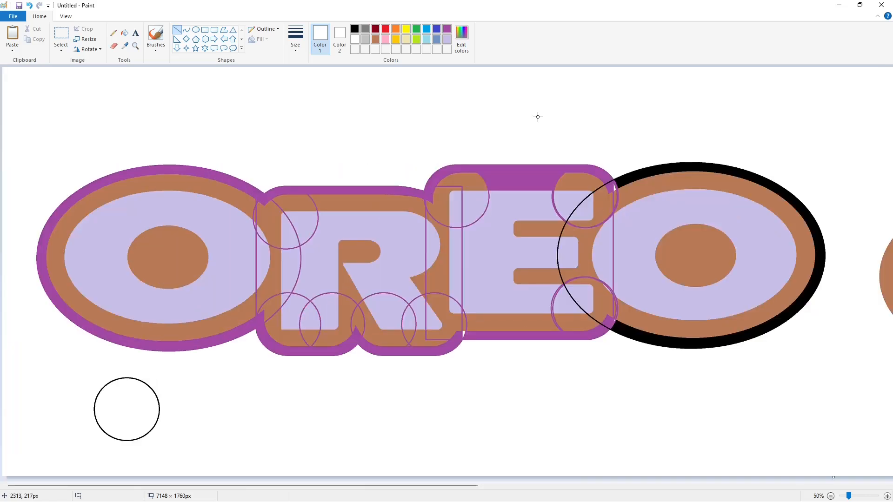
left_click(124, 32)
left_click(247, 279)
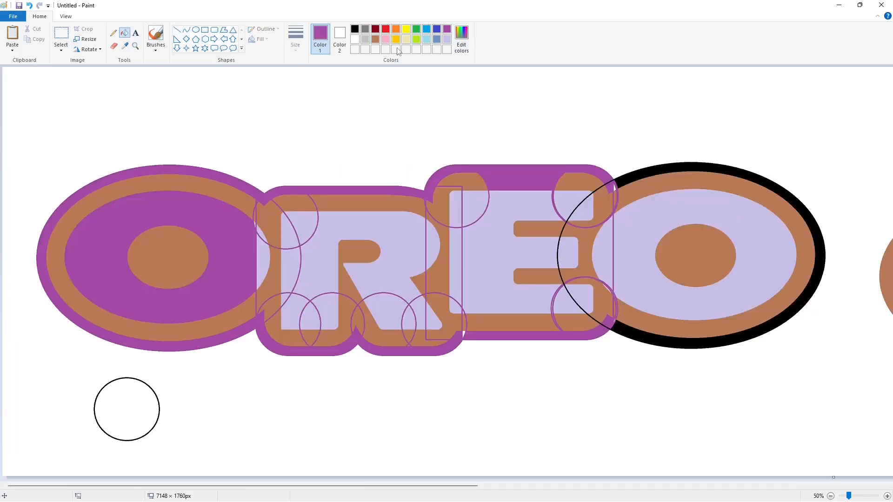
left_click(402, 203)
left_click(410, 221)
left_click(478, 225)
left_click(582, 235)
left_click(674, 181)
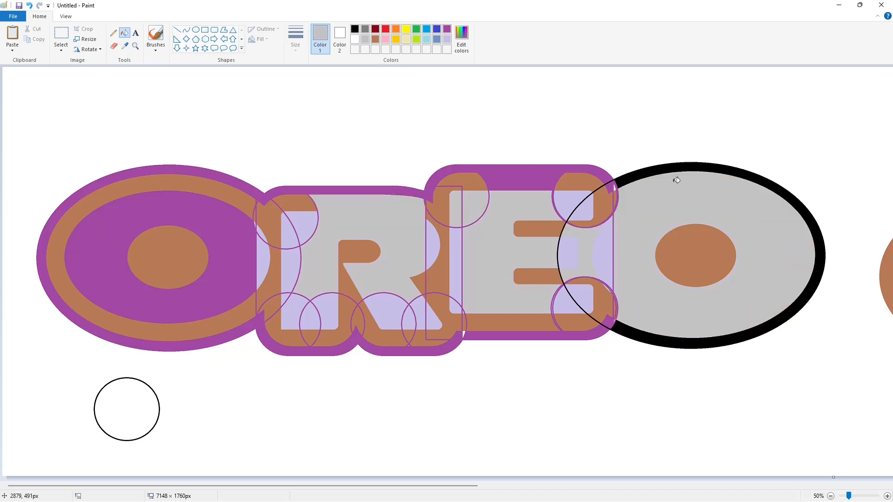
left_click(720, 245)
left_click(807, 213)
left_click(600, 210)
left_click(545, 334)
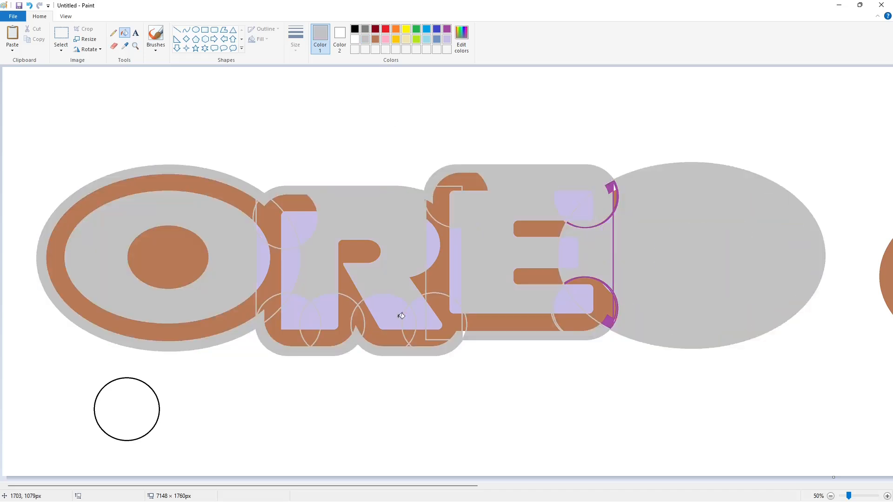
- Fill the brown inner border of the second OREO copy with dark grey, and select the whole copy
mouse_move(468, 486)
left_mouse_down()
mouse_move(610, 498)
mouse_move(531, 493)
mouse_move(767, 489)
left_mouse_up()
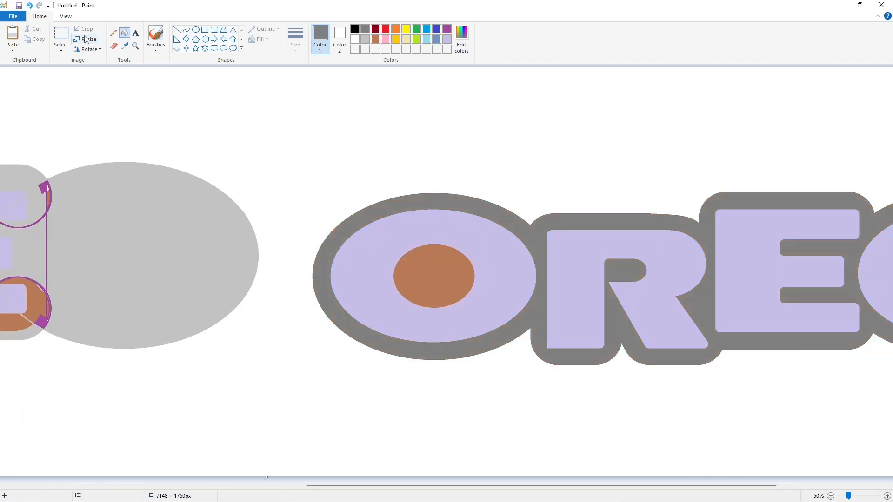
left_click(61, 34)
left_click_drag(357, 486, 472, 487)
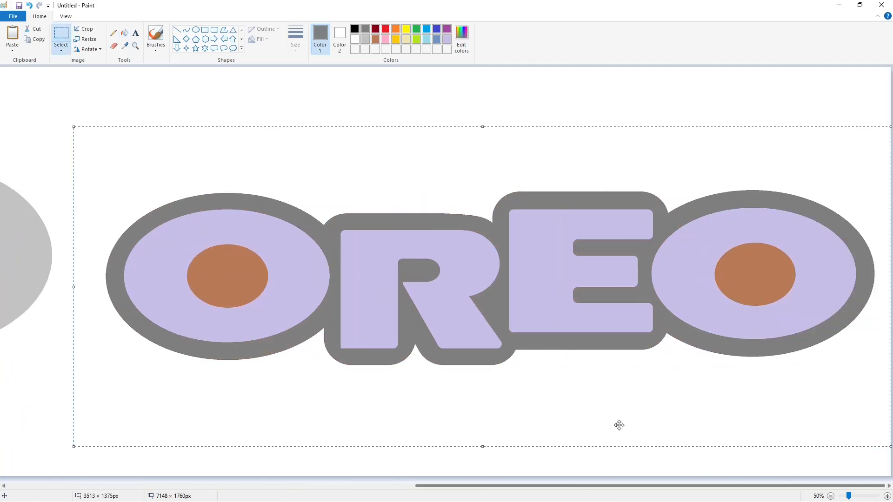
- Paste the dark grey-bordered OREO copy over the light grey shape, leaving an even light grey margin around it
left_click_drag(621, 486, 212, 486)
left_click(887, 496)
key("ctrl+v")
left_click_drag(334, 401, 336, 204)
key("ctrl+z")
left_click(355, 31)
left_click(125, 35)
left_click(352, 93)
key("ctrl+v")
left_click_drag(341, 205, 339, 205)
left_click_drag(198, 487, 426, 487)
left_click(831, 497)
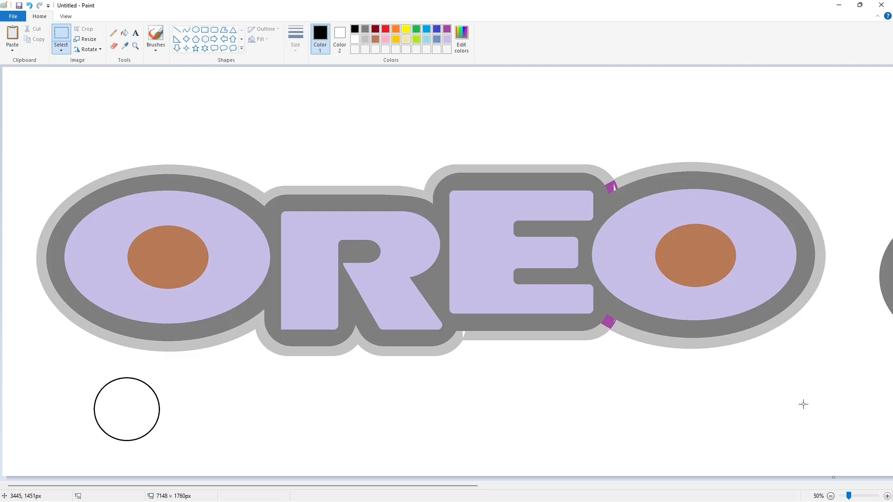
- Fill the purple patches where the E meets the right O and the white gap below the R-E joint with light grey
left_click(365, 39)
left_click(124, 32)
left_click(611, 187)
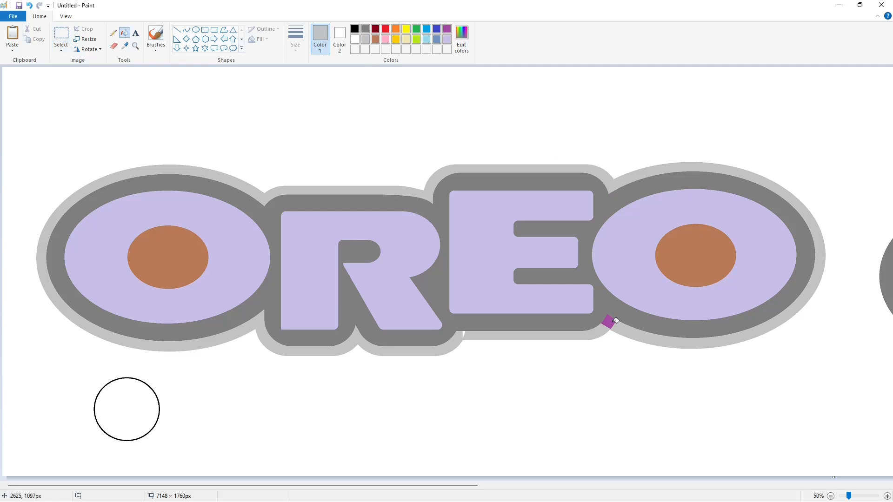
left_click(608, 321)
scroll(466, 332, "up", 1)
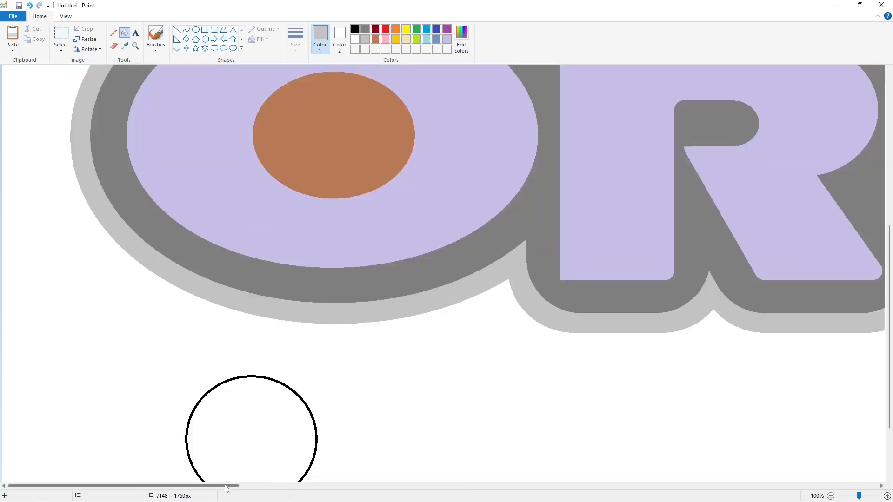
scroll(596, 386, "down", 2)
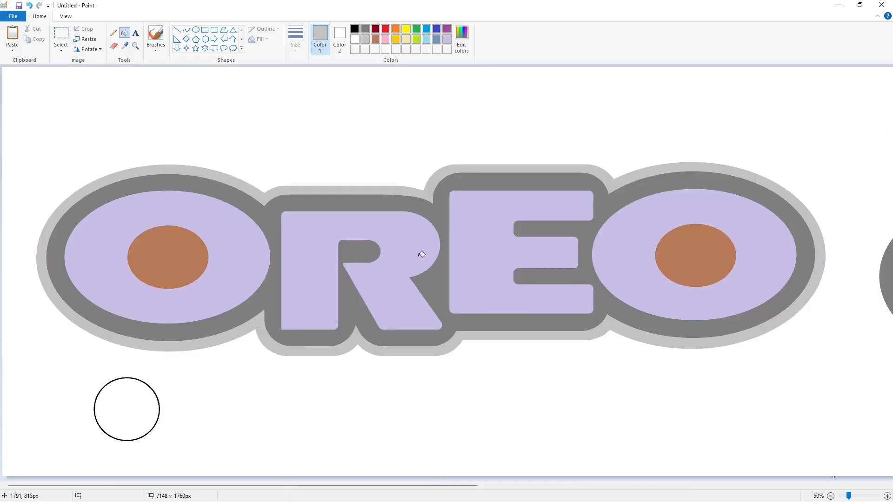
- Whiten the spare black circle below the left O, and narrow the canvas to 3782 px wide to cut off the second copy
left_click(355, 39)
left_click(161, 400)
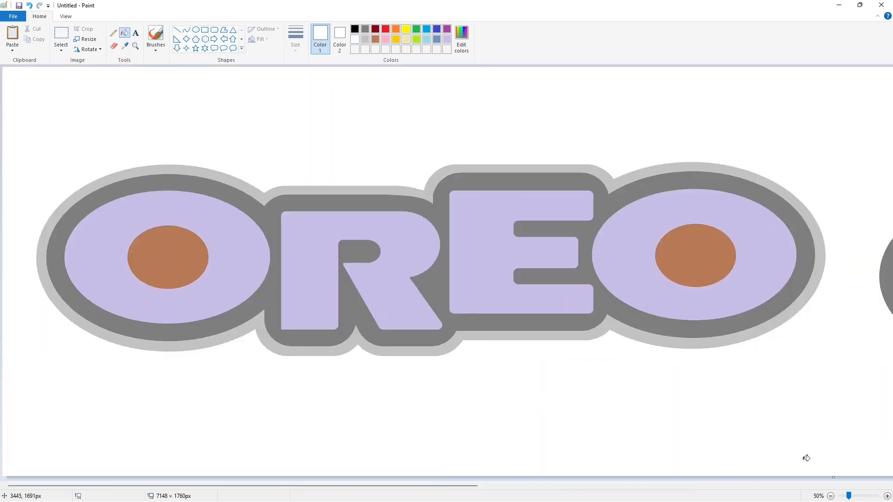
left_click(831, 496)
left_click_drag(834, 170, 442, 169)
scroll(687, 371, "up", 1)
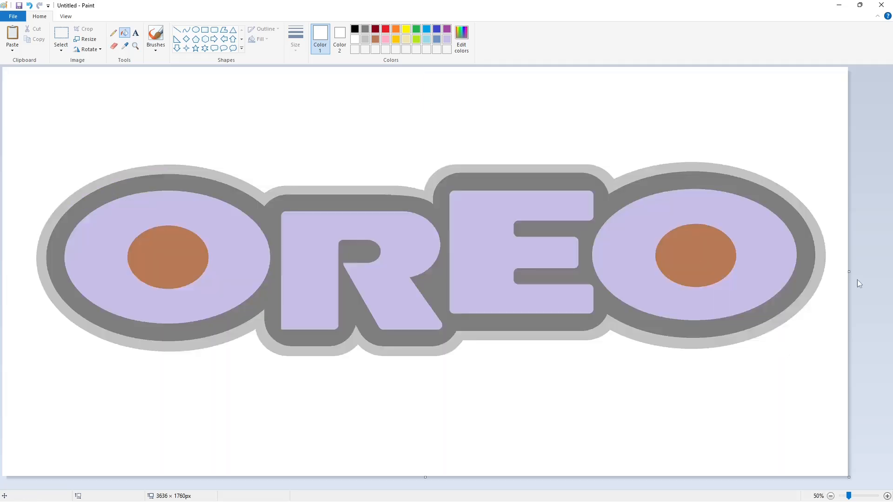
- Copy the R's rounded upper left corner to the blank area above the wordmark, and fill its dark grey part with white
left_click(888, 497)
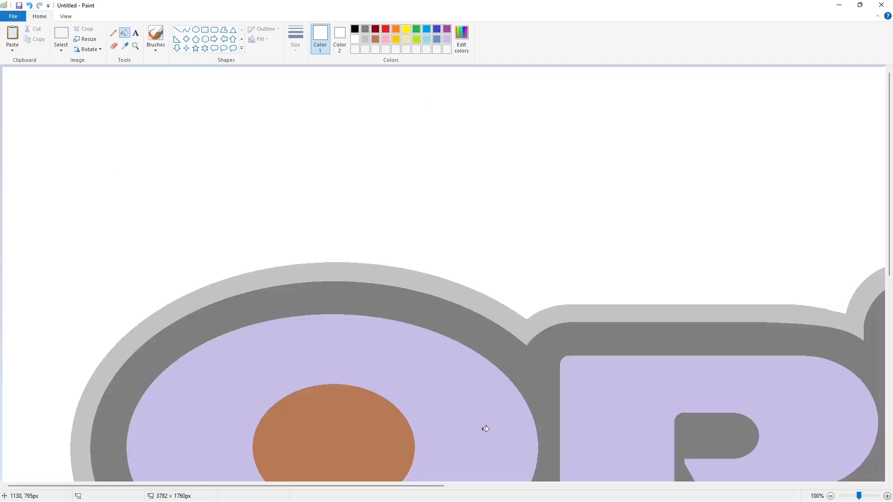
scroll(484, 428, "down", 2)
left_click_drag(349, 486, 425, 486)
left_click(61, 33)
left_click_drag(394, 237, 442, 280)
key("ctrl+c")
key("ctrl+v")
left_click_drag(41, 104, 293, 126)
left_click(124, 33)
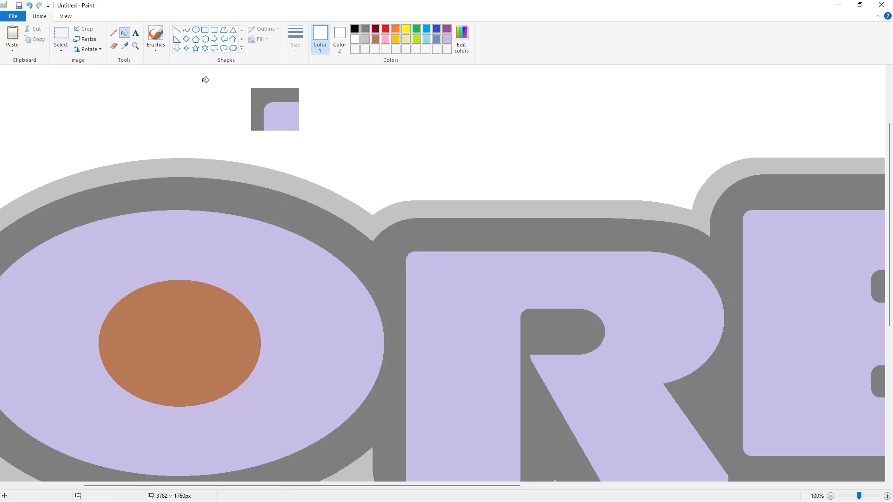
left_click(259, 95)
- Fill the R with purple, and copy the rounded lavender corner piece above the wordmark
left_click(447, 29)
left_click(445, 315)
left_click(61, 34)
left_click_drag(226, 80, 330, 151)
key("ctrl+c")
- Paste the corner piece, flip it vertically, and align it with the R's lower left corner
scroll(469, 181, "down", 2)
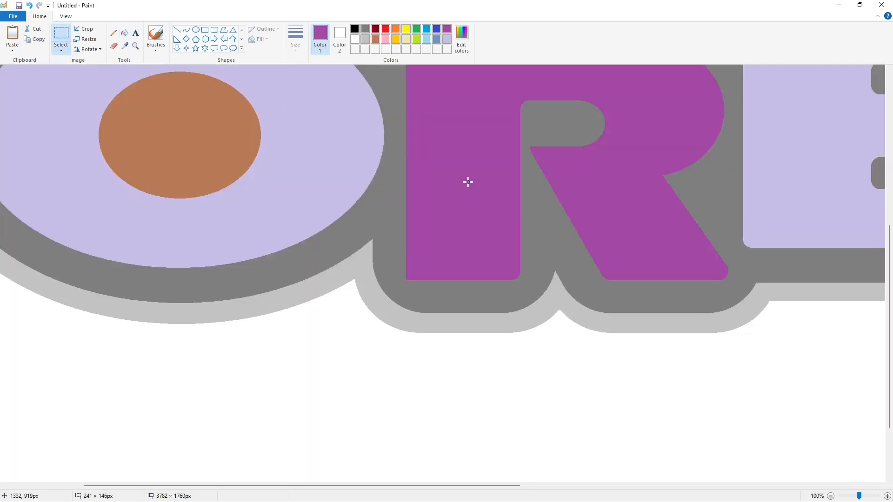
key("ctrl+v")
left_click(88, 50)
left_click(91, 92)
left_click_drag(80, 114, 448, 280)
- Fill the leftover sharp tip outside the R's rounded lower left corner with dark grey, and the lavender patch with purple
left_click(236, 65)
left_click(125, 33)
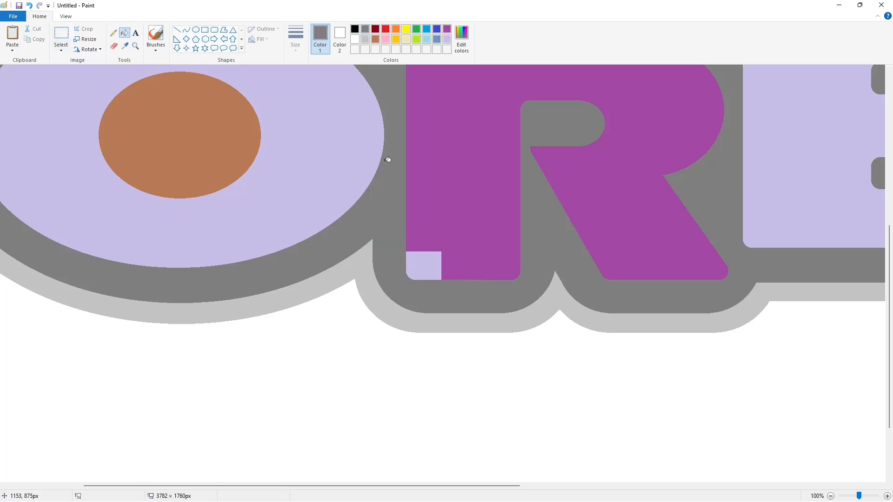
left_click(424, 266)
left_click(831, 496)
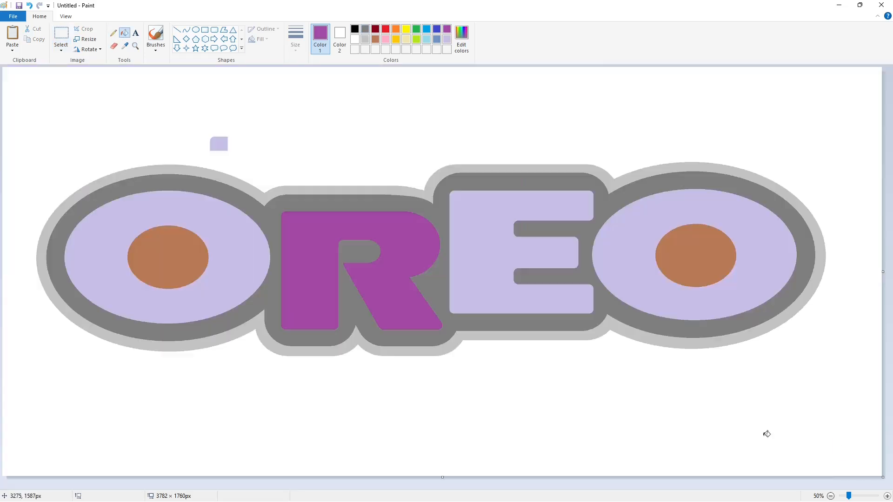
- Whiten the spare corner piece above the wordmark, and fill the R with lavender
left_click(355, 39)
left_click(220, 144)
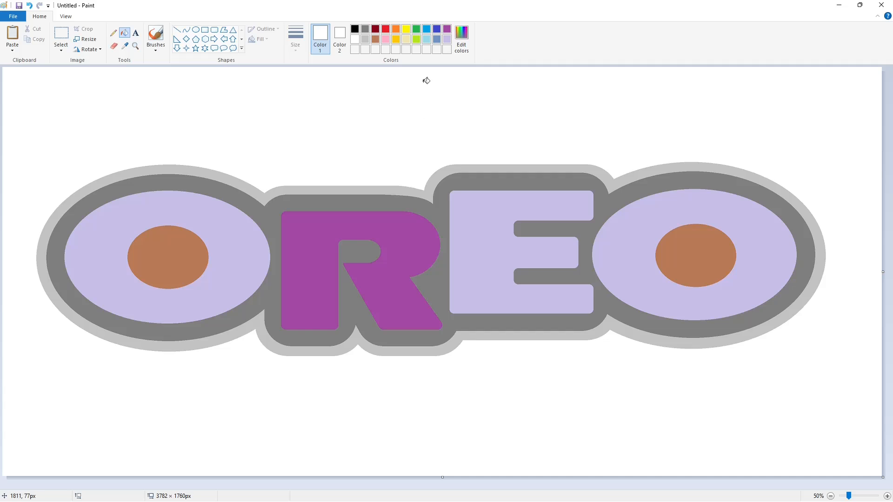
left_click(447, 39)
left_click(417, 249)
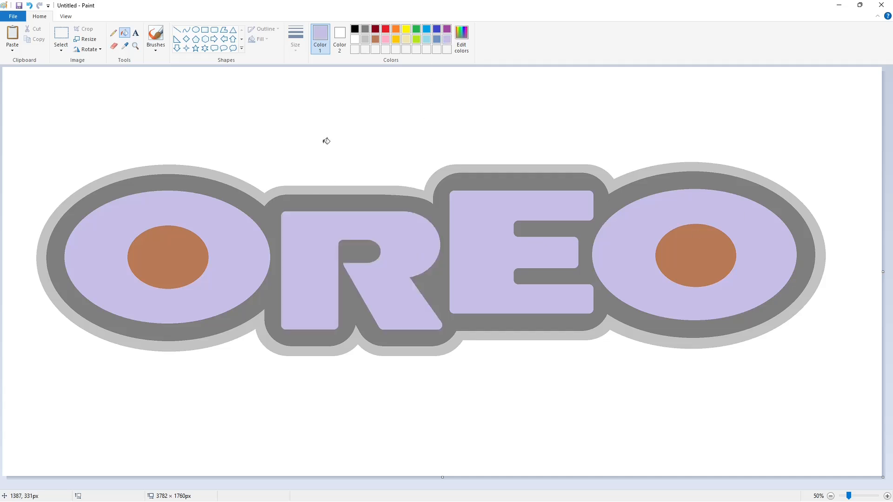
- Mix a custom blue with RGB 10, 89, 222 and fill the dark grey inner border and both O centres with it
left_click(427, 29)
left_click(462, 37)
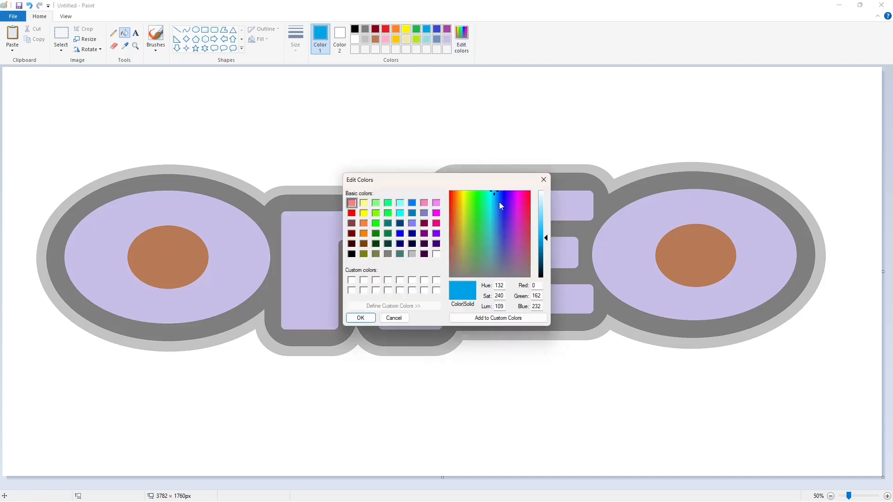
left_click_drag(499, 201, 499, 197)
left_click(362, 318)
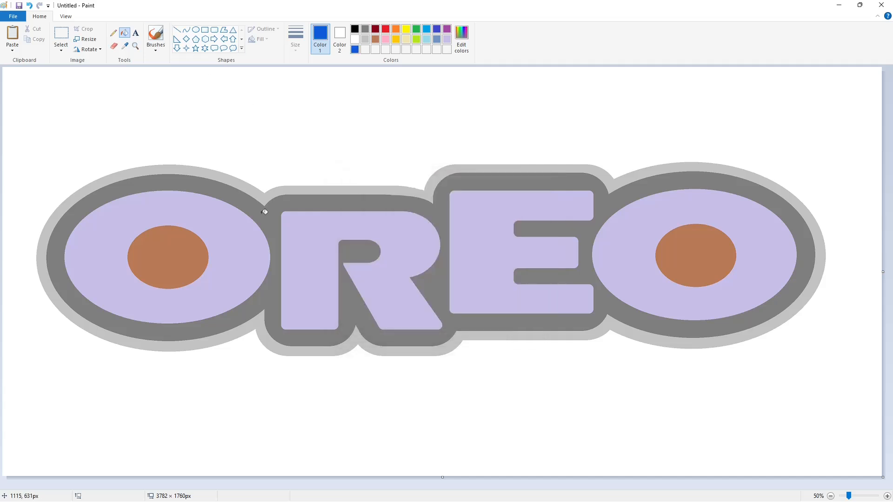
left_click(263, 211)
left_click(692, 249)
left_click(187, 252)
- Refill the inner border and O centres with a darker shade of the custom blue, and fill the outer border with light turquoise
left_click(462, 37)
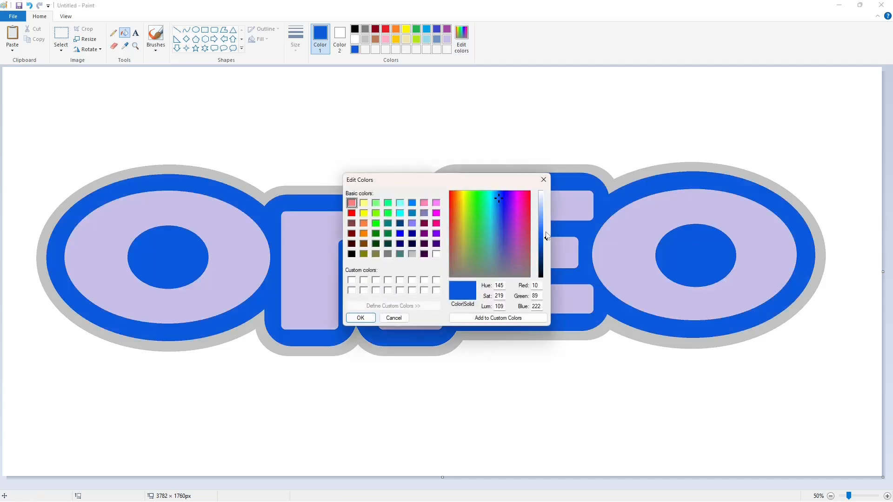
left_click(368, 319)
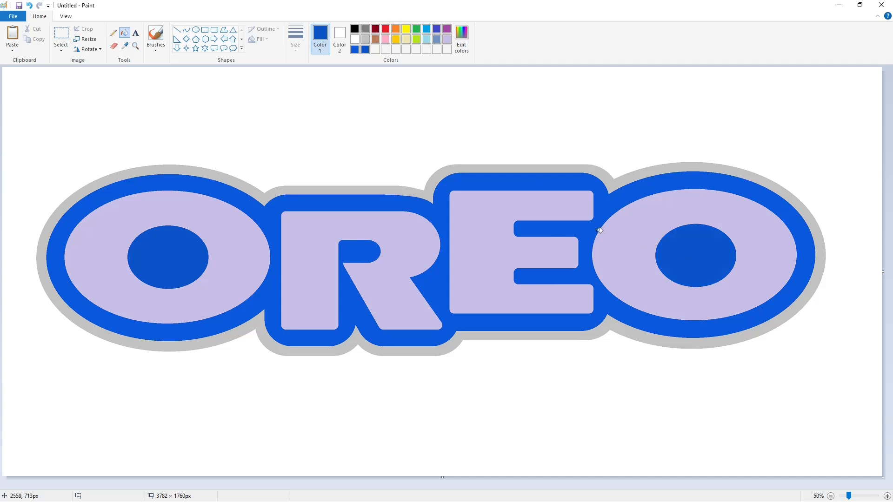
left_click(427, 39)
left_click(443, 169)
- Fill all four lavender letters of the wordmark with white
left_click(356, 40)
left_click(240, 242)
left_click(304, 245)
left_click(473, 254)
left_click(623, 262)
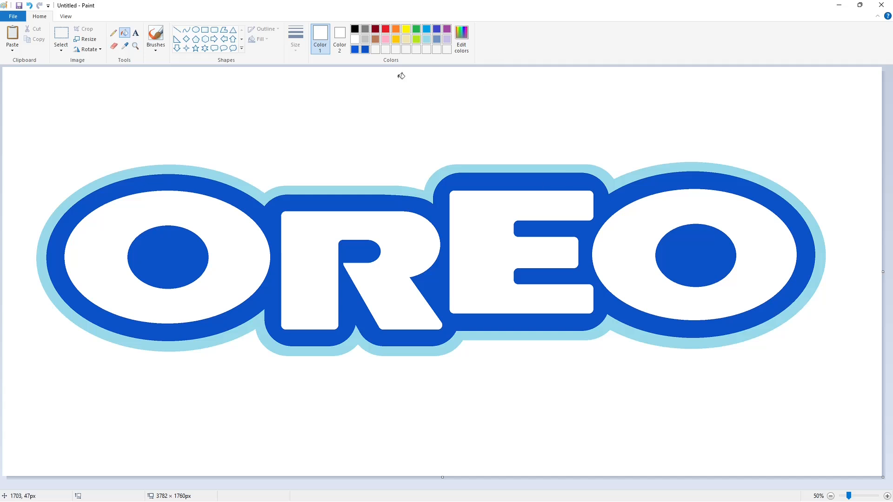
- Lighten the light turquoise to RGB 165, 222, 237 and refill the wordmark's outer border with it
left_click(427, 39)
left_click(462, 37)
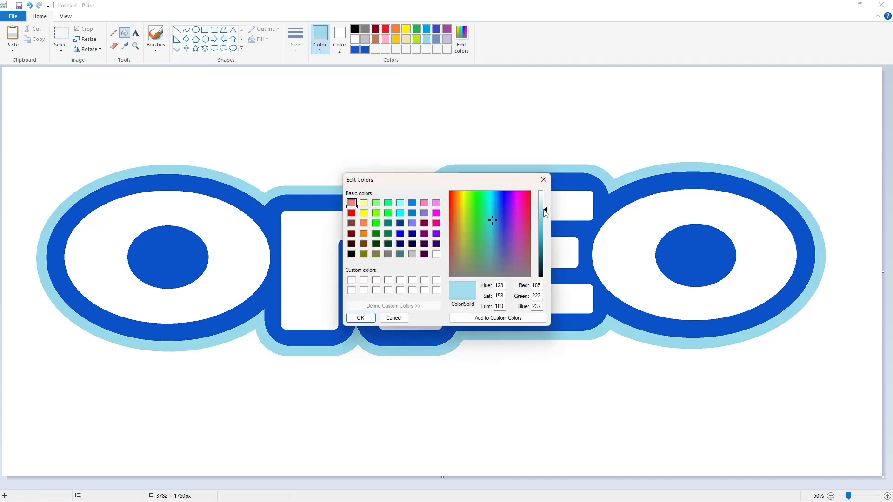
left_click(361, 318)
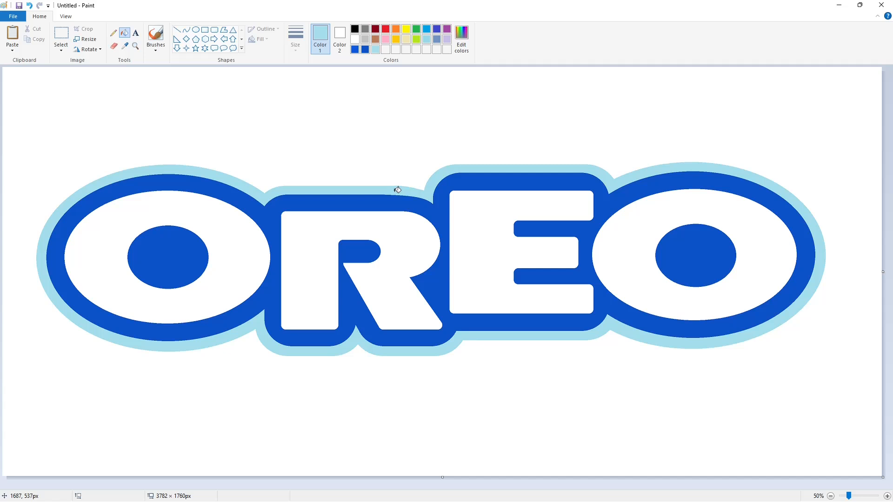